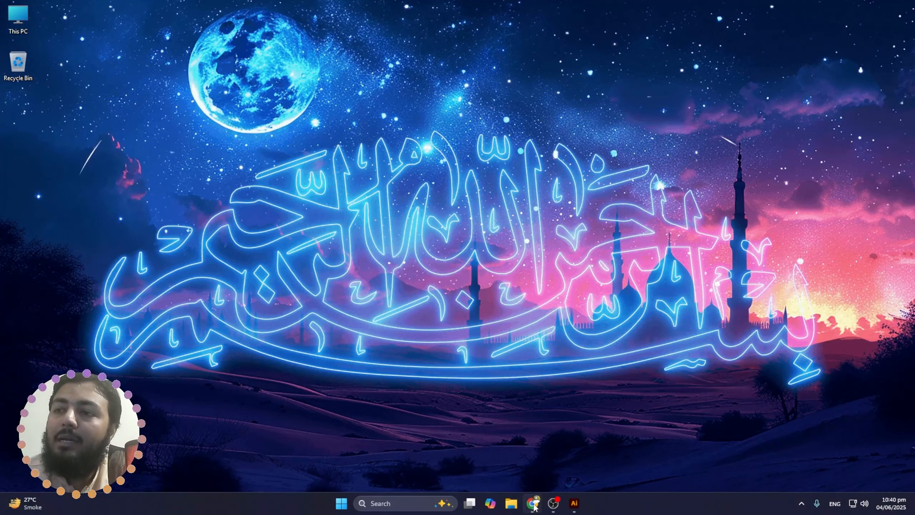
- Switch to Chrome and search Google Images for "eid calligraphy"
click(534, 505)
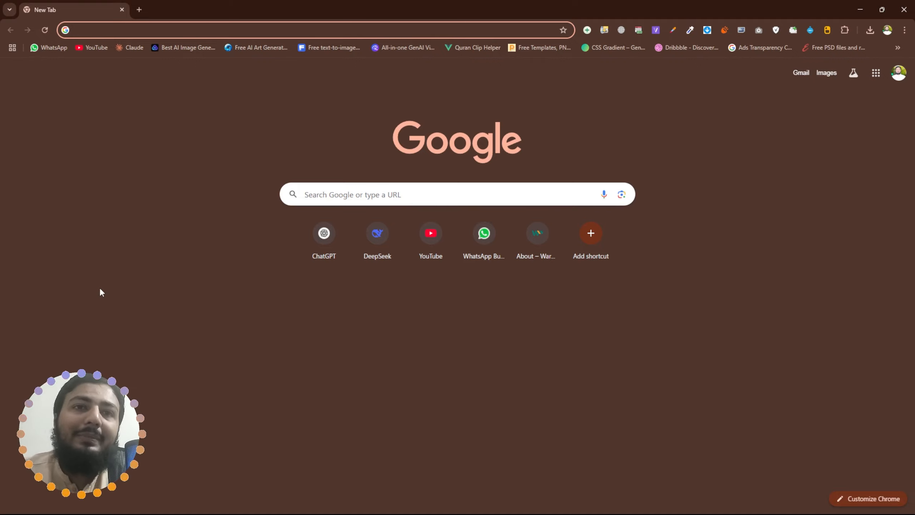
text(eid)
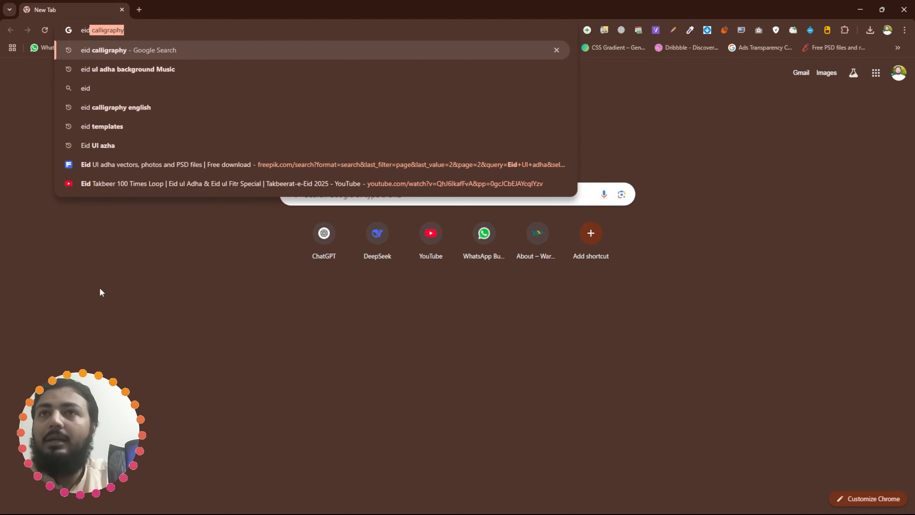
text( calligraphy)
key(Return)
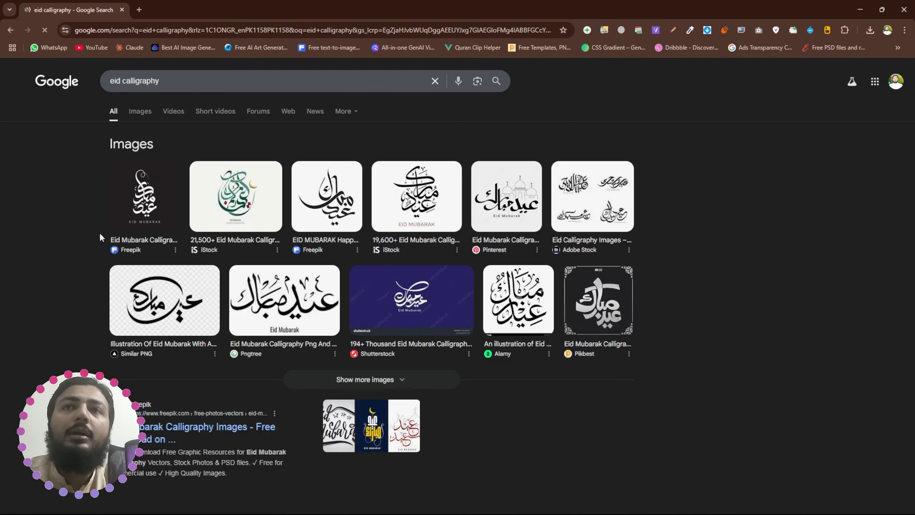
click(138, 112)
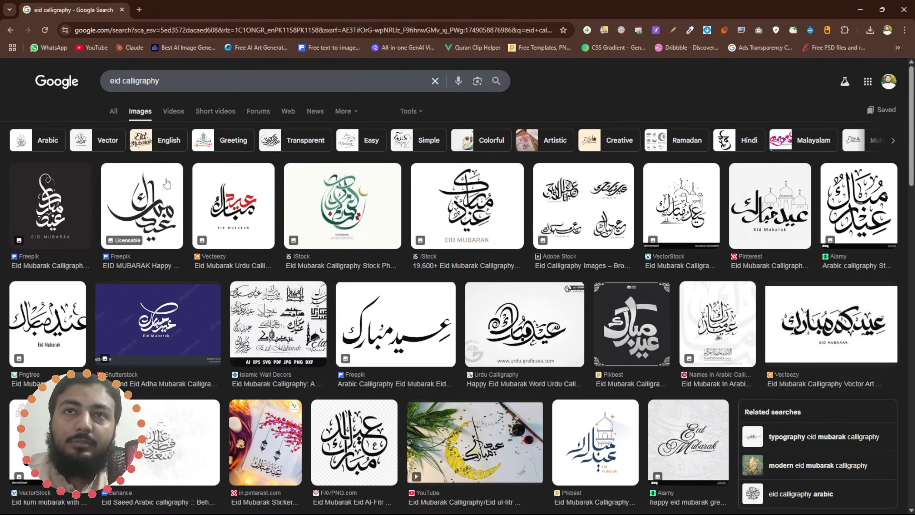
- Look through the Eid calligraphy image results for a suitable design
scroll(215, 243, down, 7)
scroll(215, 243, down, 20)
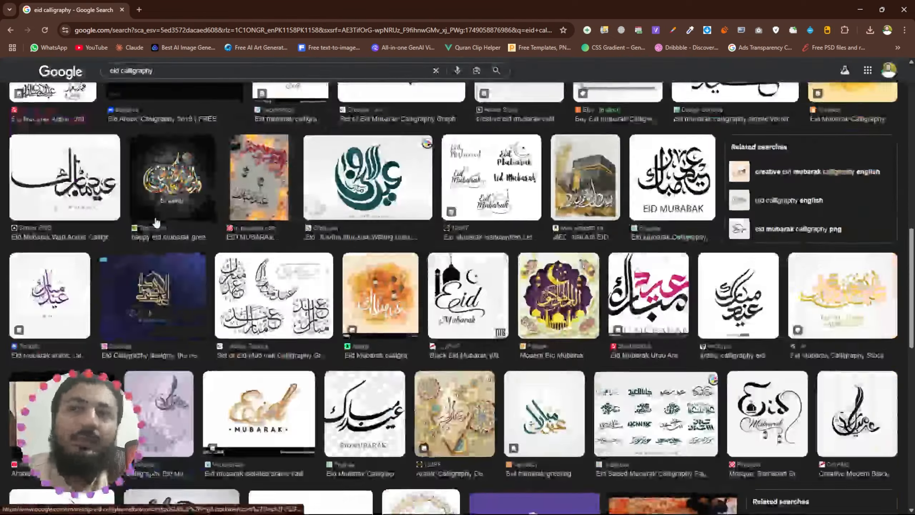
scroll(175, 270, down, 15)
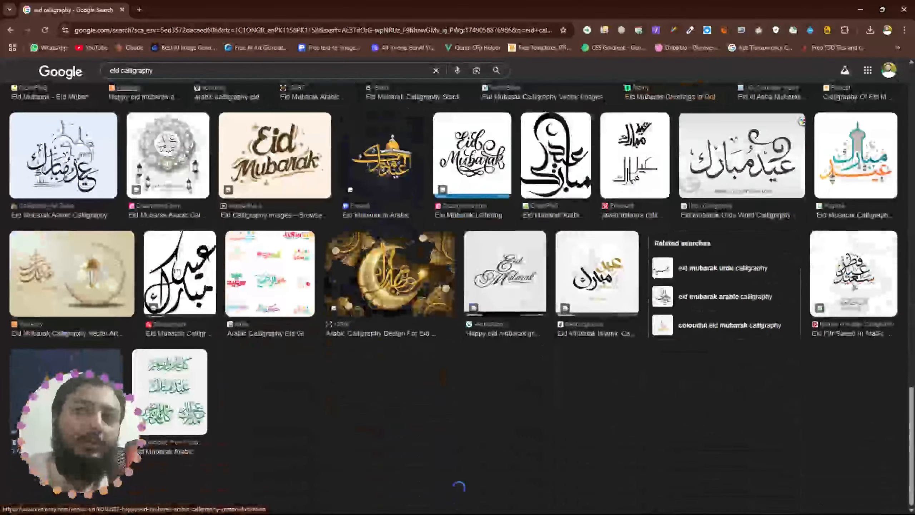
scroll(221, 290, down, 4)
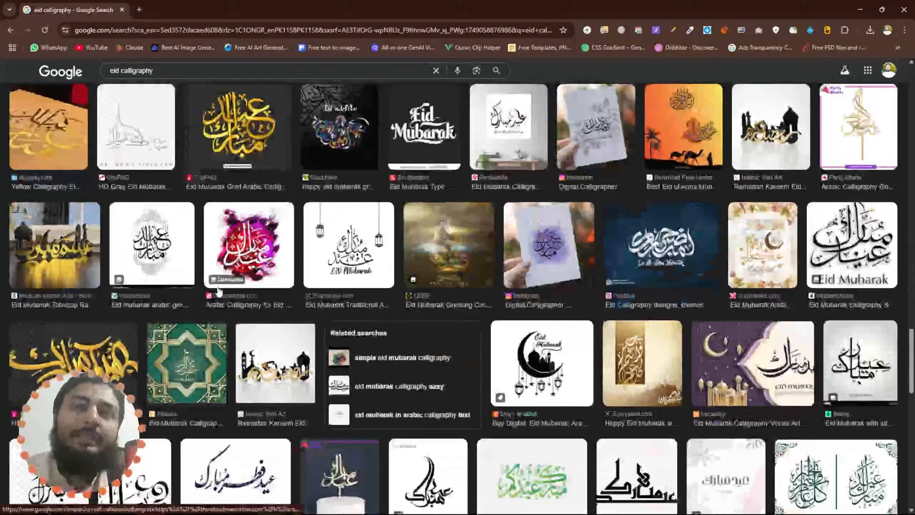
scroll(183, 305, up, 10)
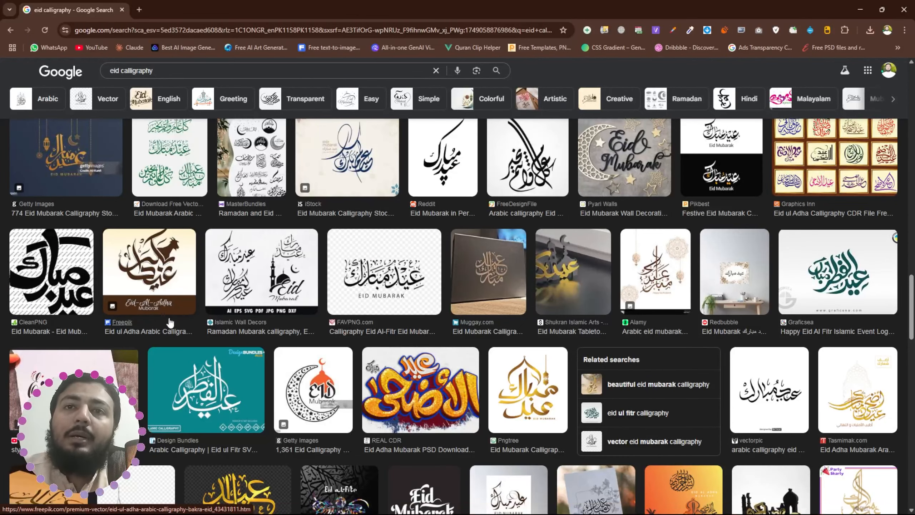
scroll(205, 306, up, 10)
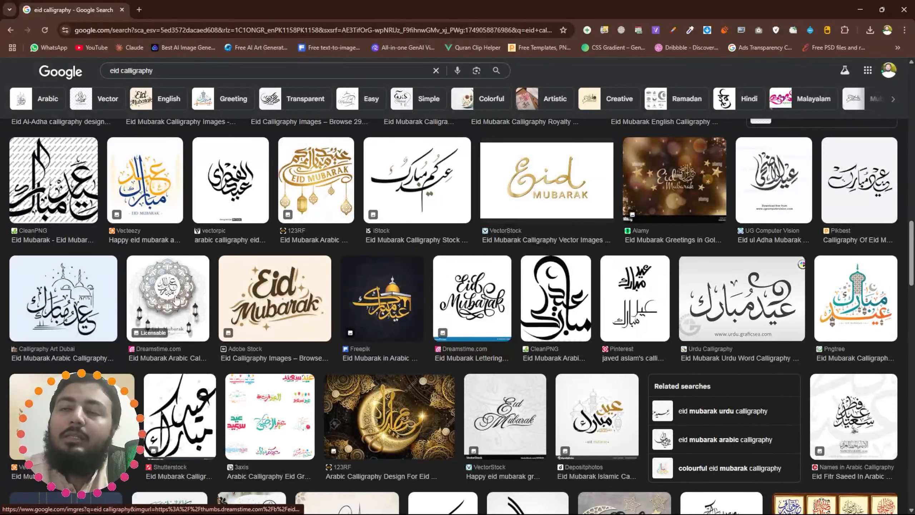
scroll(177, 300, up, 4)
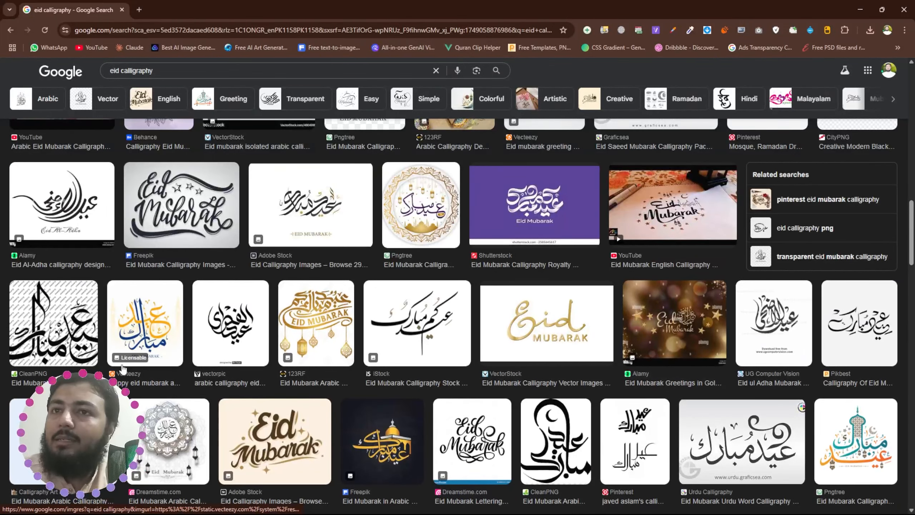
scroll(158, 337, up, 6)
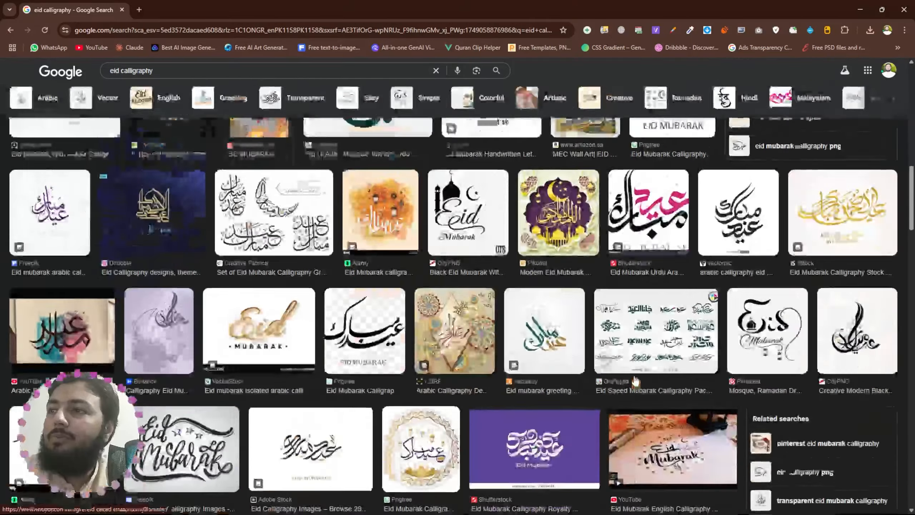
- Preview the black and pink Eid Mubarak Urdu calligraphy and open its Shutterstock page at the artwork
scroll(635, 382, down, 5)
click(635, 379)
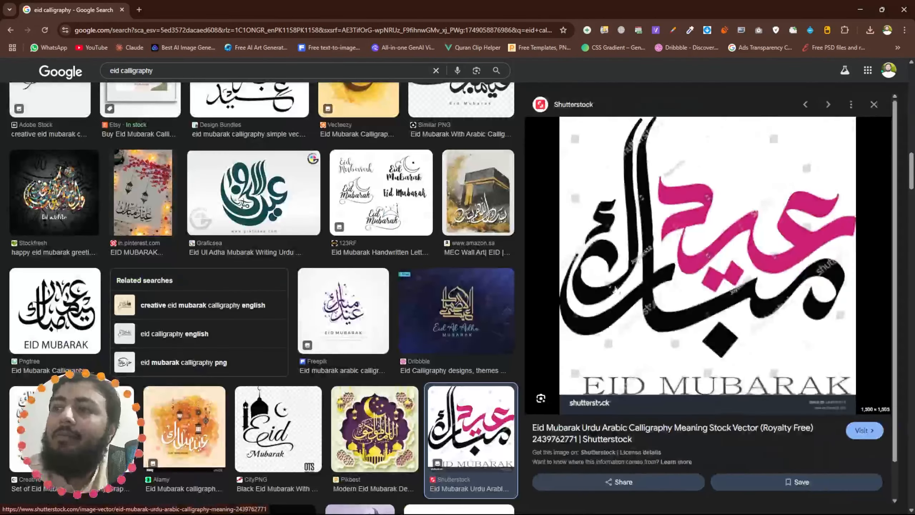
click(861, 430)
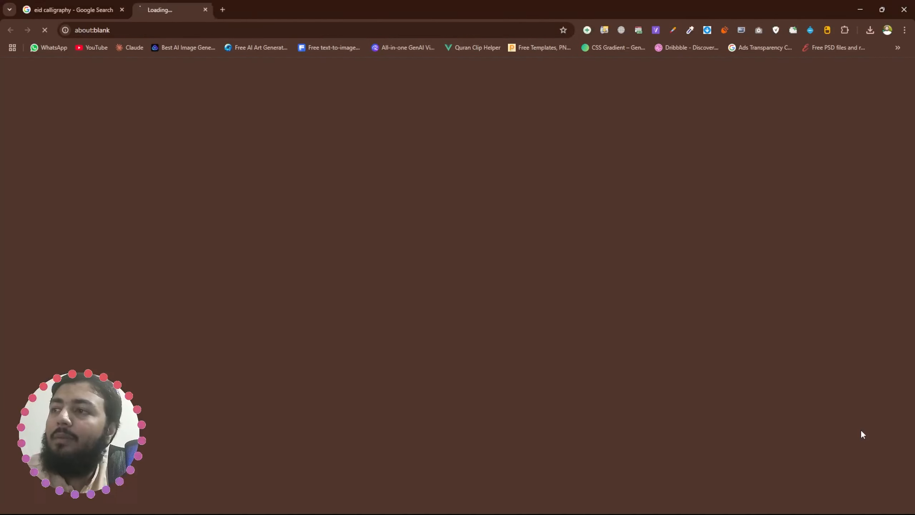
scroll(336, 303, down, 3)
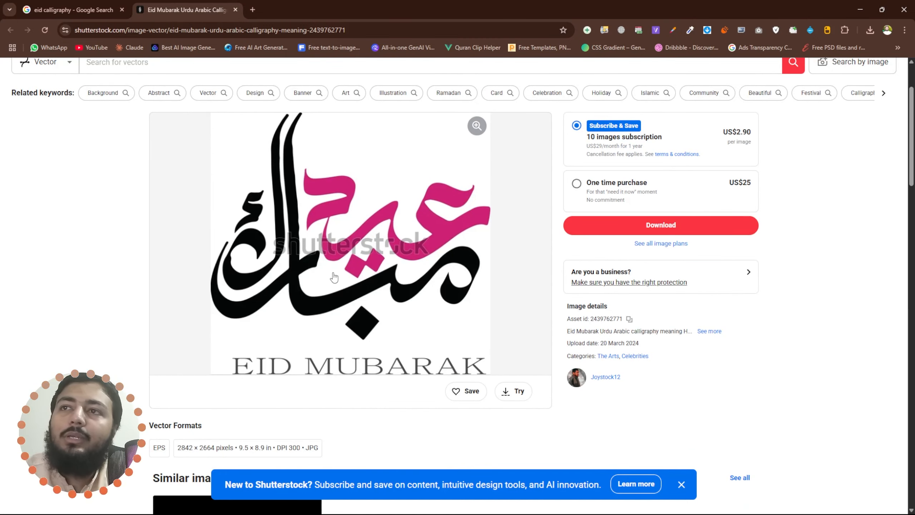
scroll(334, 276, up, 1)
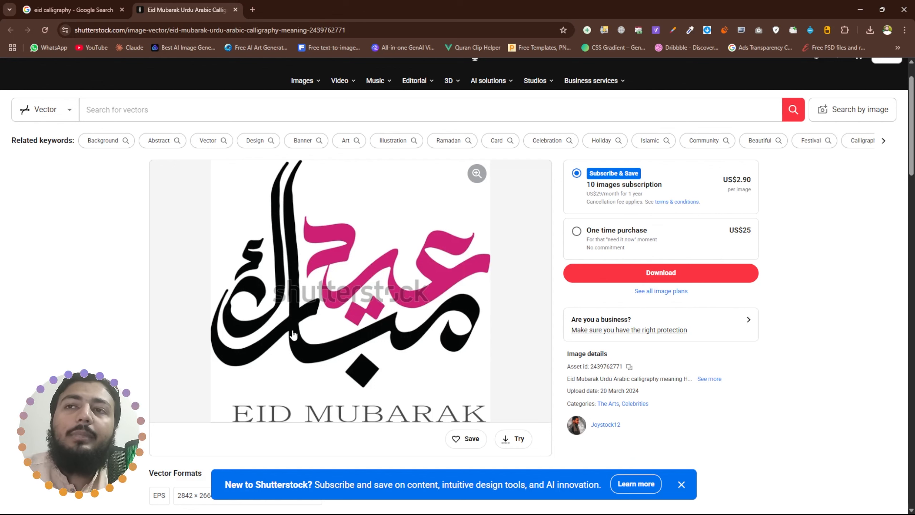
scroll(231, 312, down, 2)
scroll(230, 311, up, 2)
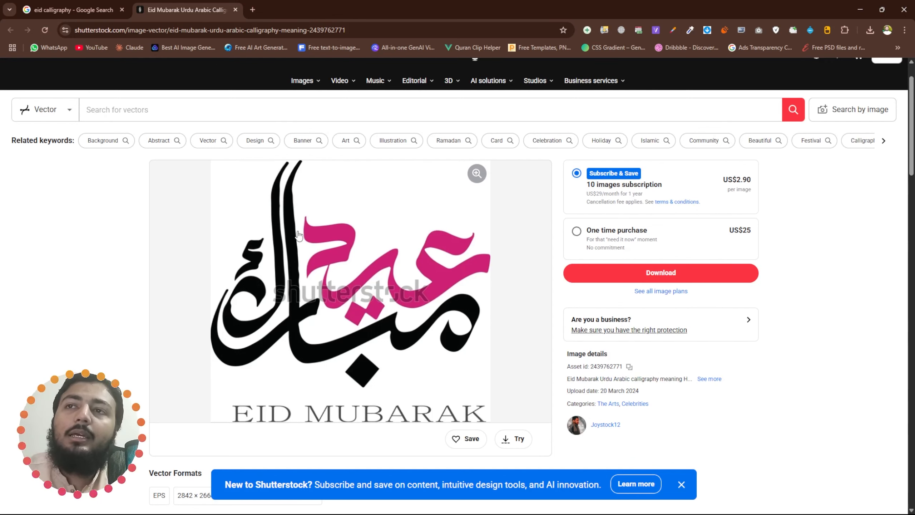
right_click(296, 225)
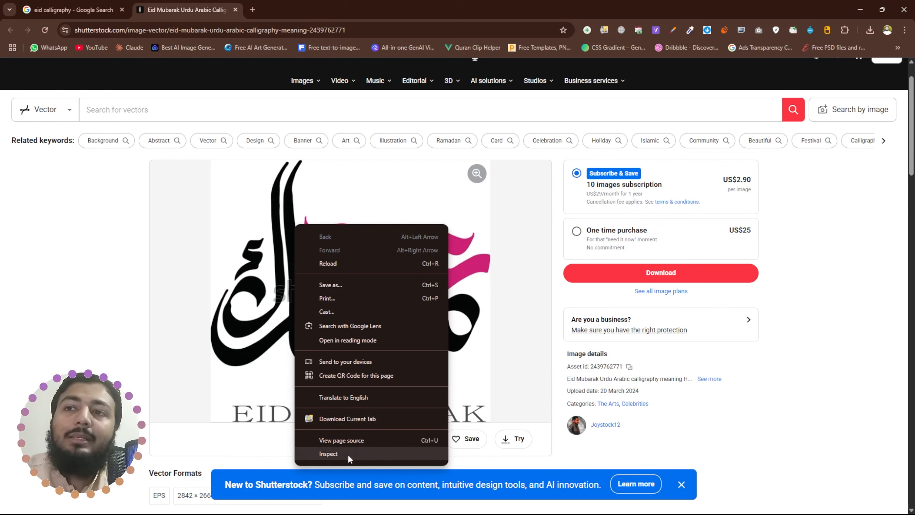
click(71, 230)
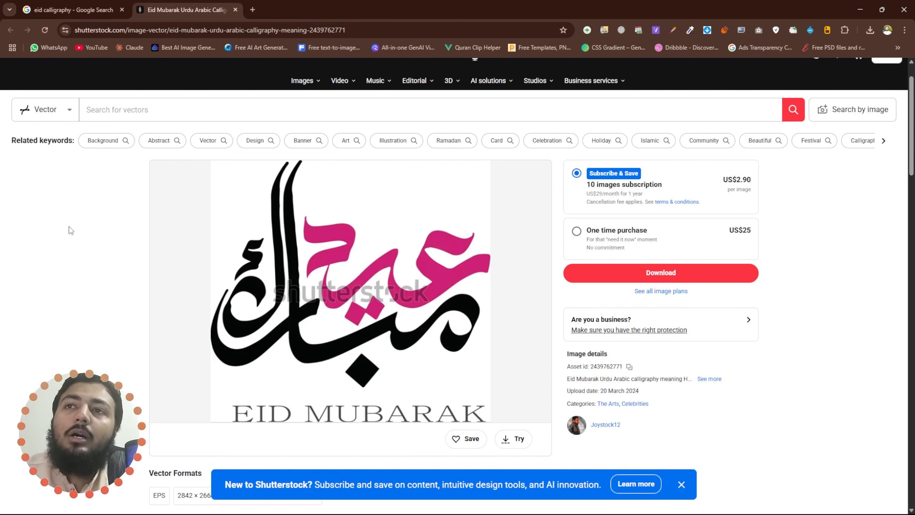
scroll(74, 228, up, 1)
scroll(74, 228, down, 1)
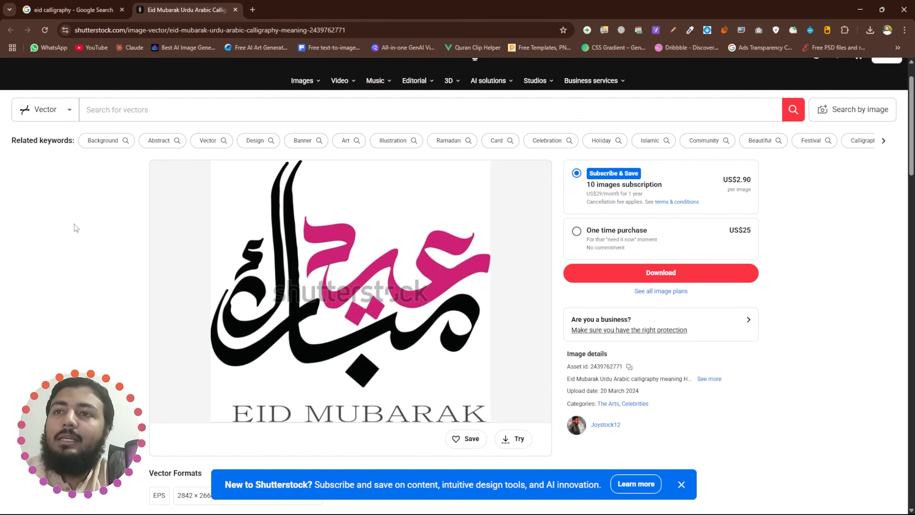
- Take a screen snip of the calligraphy preview and paste it into the open Illustrator document
key(super+shift+s)
drag(148, 162, 538, 391)
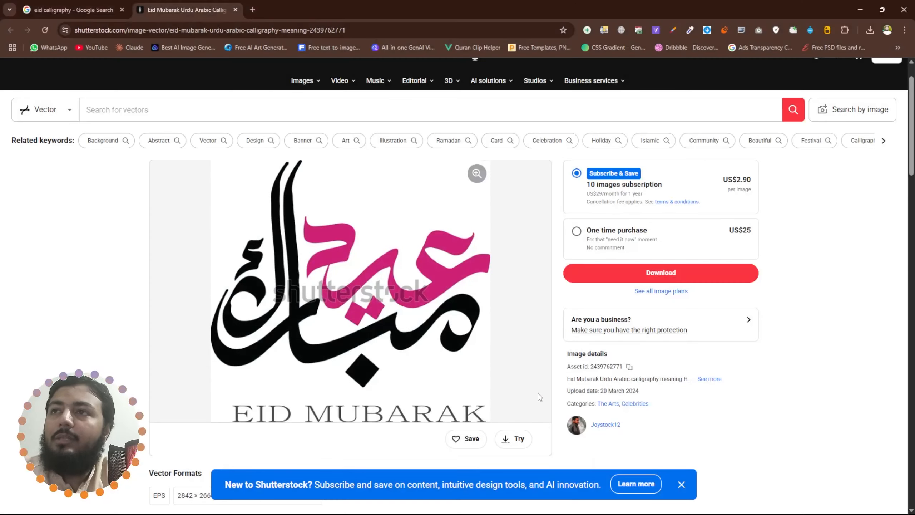
click(575, 503)
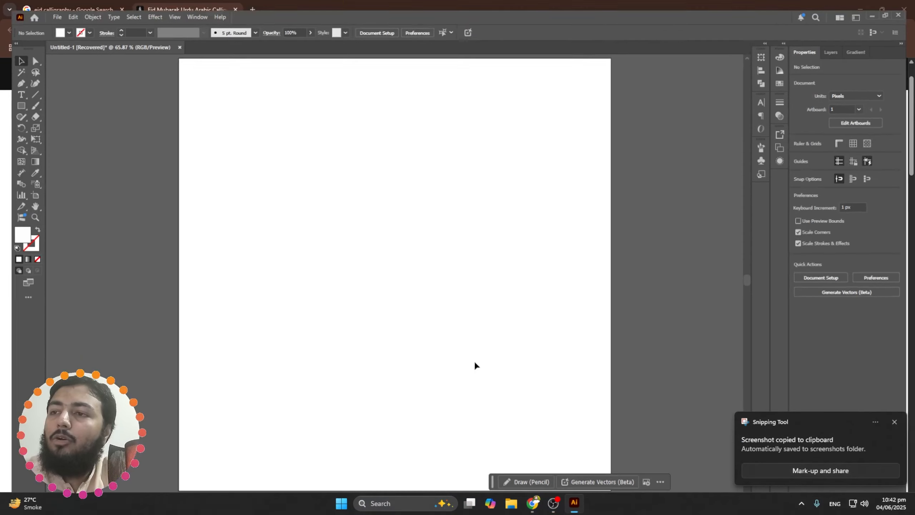
key(ctrl+v)
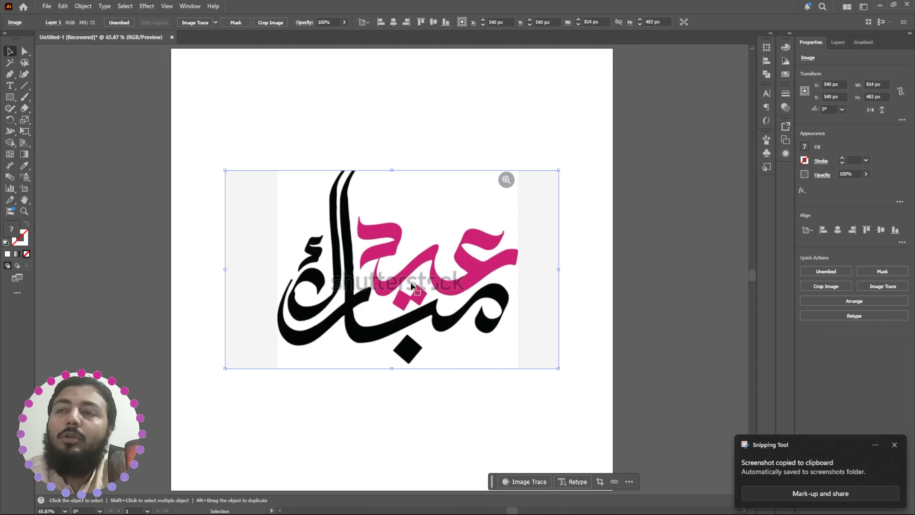
- Move the pasted calligraphy image off the artboard onto the empty canvas to its right
drag(411, 284, 400, 260)
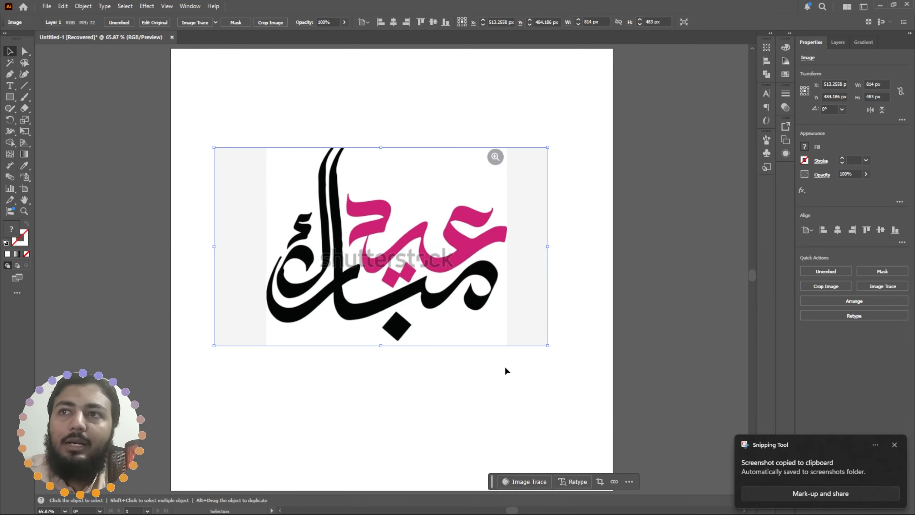
drag(519, 356, 201, 357)
drag(144, 277, 485, 302)
drag(415, 294, 406, 319)
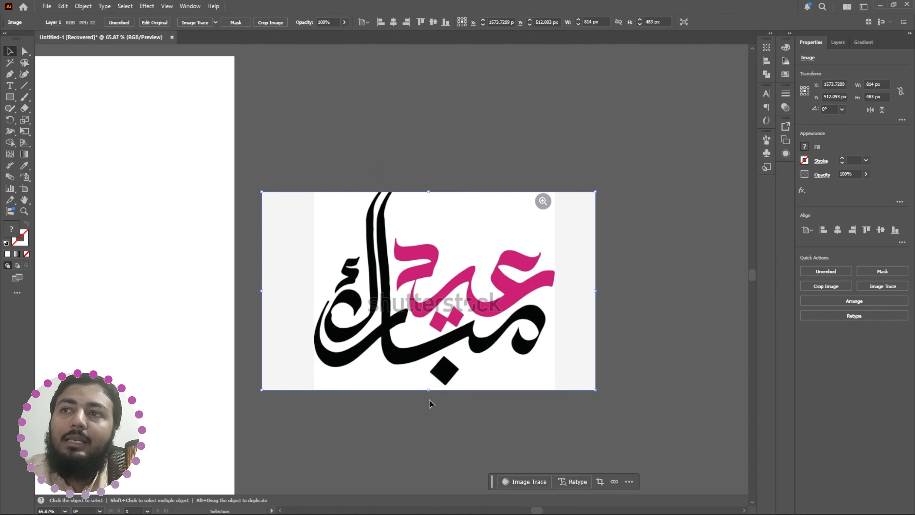
click(419, 424)
drag(411, 427, 390, 399)
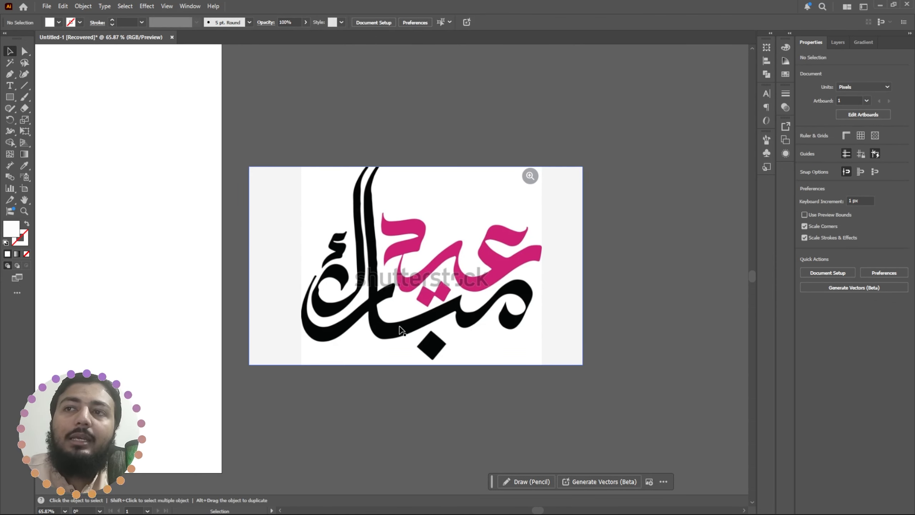
drag(402, 330, 390, 310)
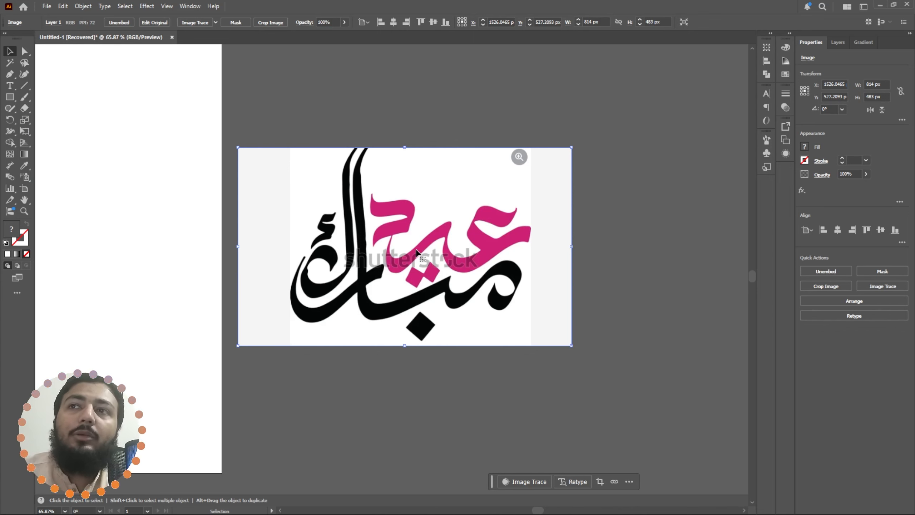
mouse_move(416, 251)
mouse_down()
mouse_move(449, 245)
mouse_move(420, 248)
mouse_up()
mouse_move(376, 289)
mouse_down()
mouse_move(392, 296)
mouse_move(369, 305)
mouse_up()
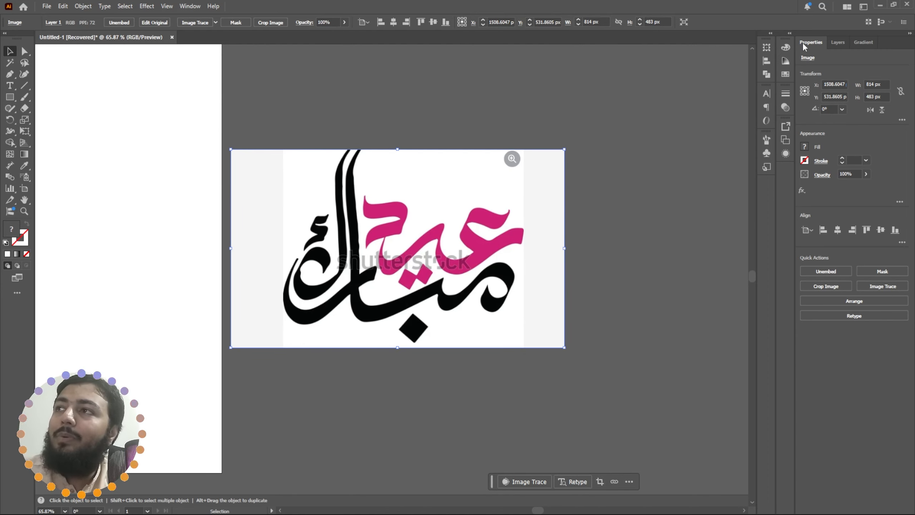
- Trace the calligraphy image with the Low Fidelity Photo preset and expand the tracing into vector paths
click(887, 287)
click(887, 287)
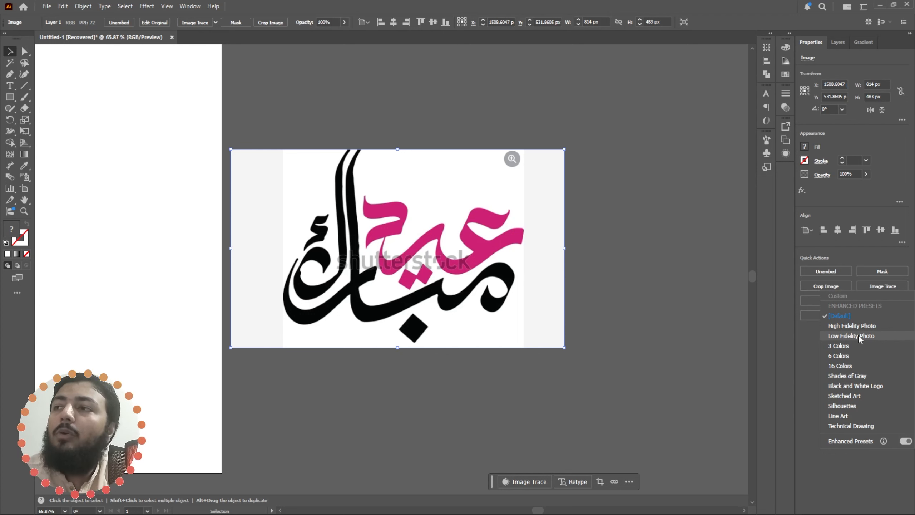
click(861, 335)
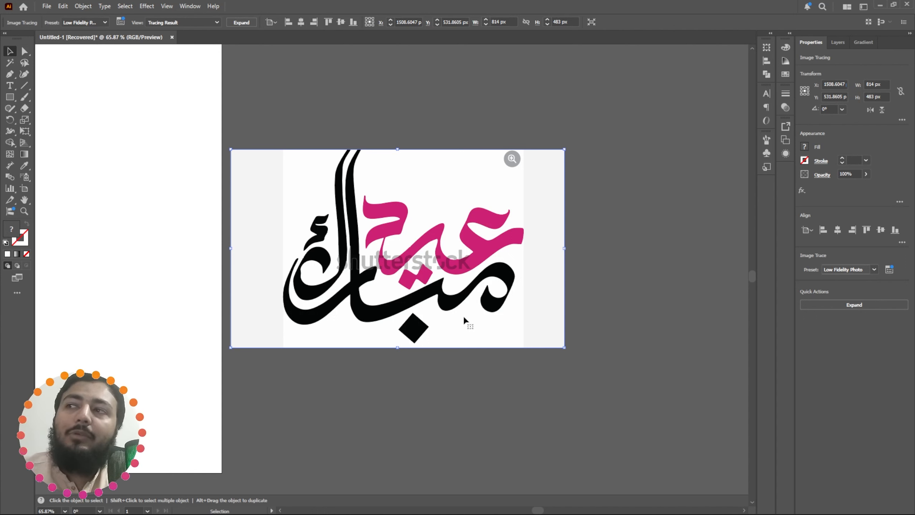
click(854, 305)
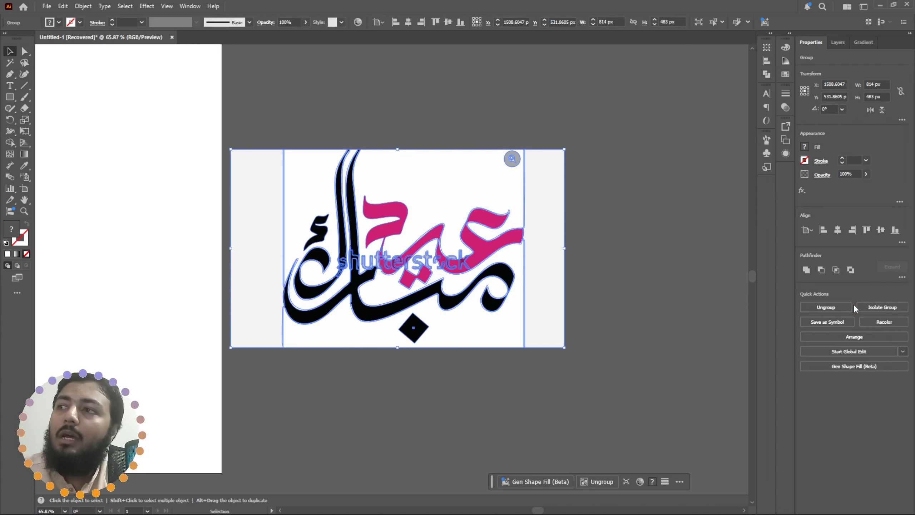
- Ungroup the expanded tracing and delete the grey strips on both sides of the calligraphy
click(827, 307)
click(612, 325)
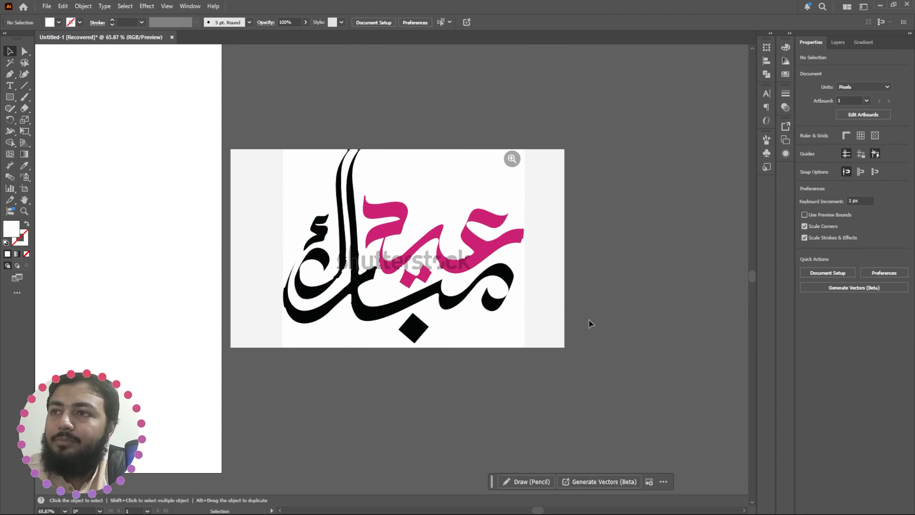
drag(547, 310, 653, 368)
key(Delete)
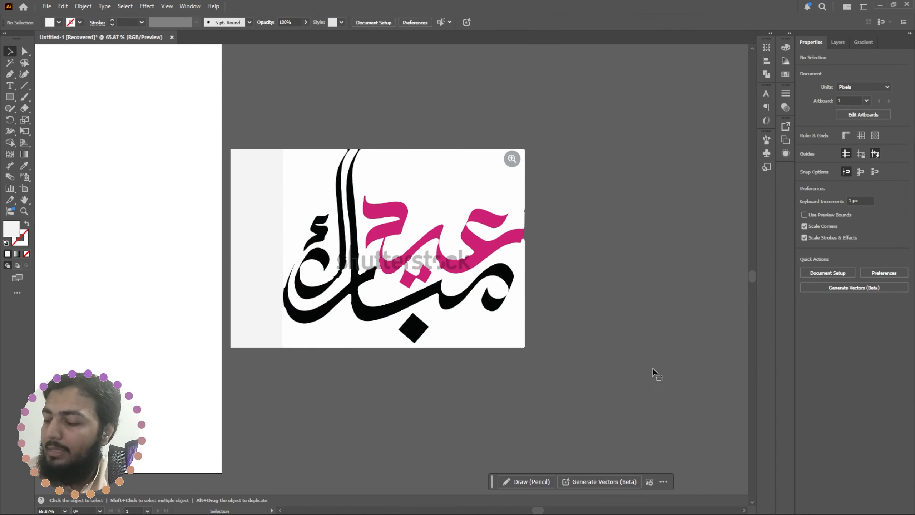
drag(255, 310, 216, 349)
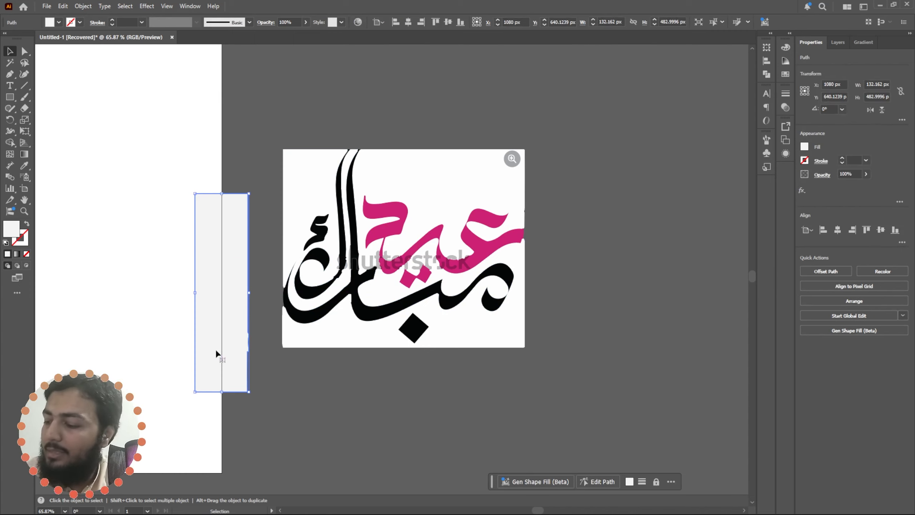
key(Delete)
- Ungroup the remaining traced calligraphy together with its white background
mouse_move(330, 339)
mouse_down()
mouse_move(332, 349)
mouse_move(332, 334)
mouse_up()
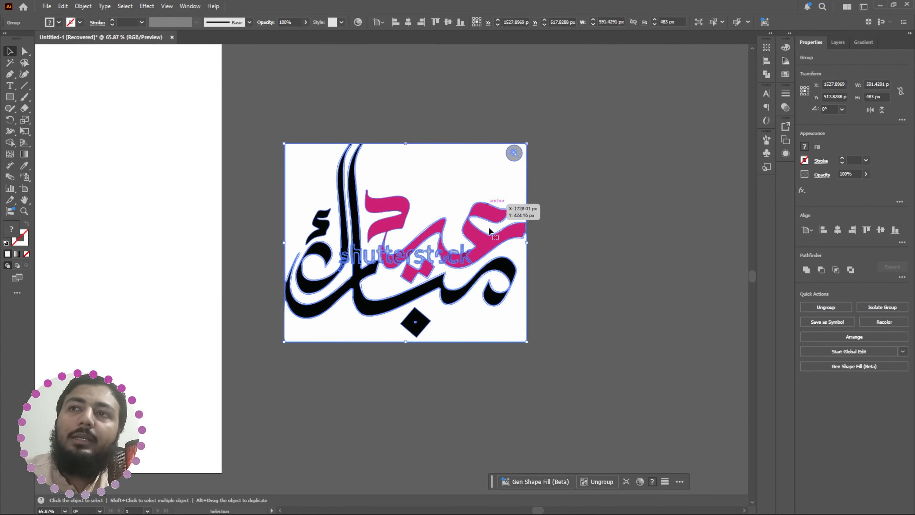
click(825, 308)
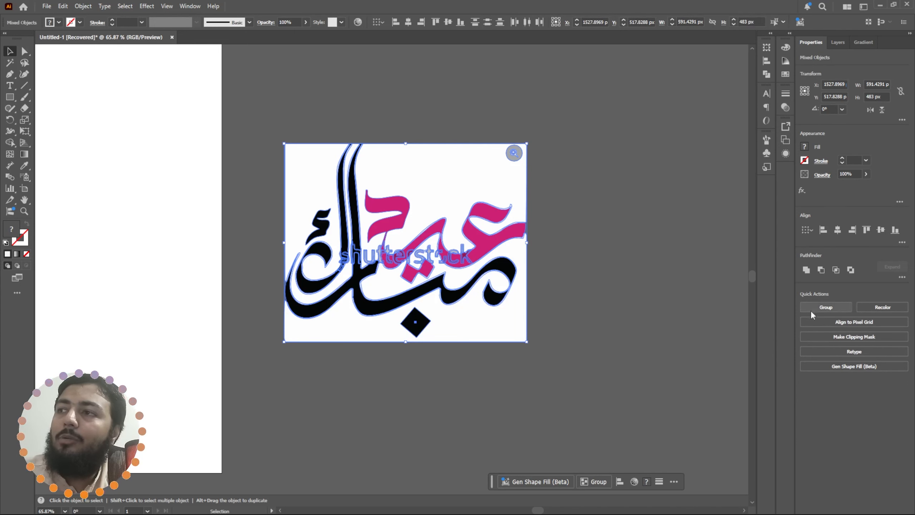
- Delete the white background piece around the lower part of the calligraphy, together with the black diamond dot grouped with it
click(568, 350)
drag(502, 335, 614, 413)
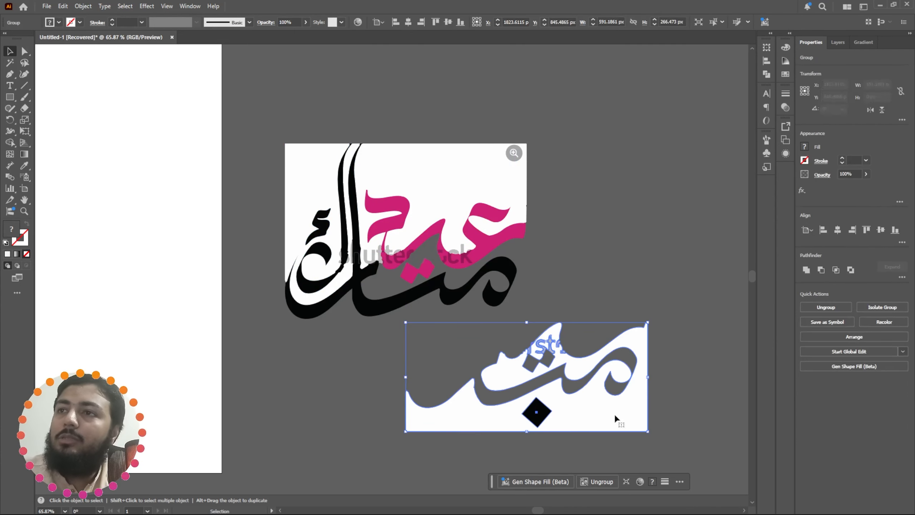
key(Delete)
- Delete the white background piece behind the upper pink word
drag(446, 190, 462, 157)
key(ctrl+z)
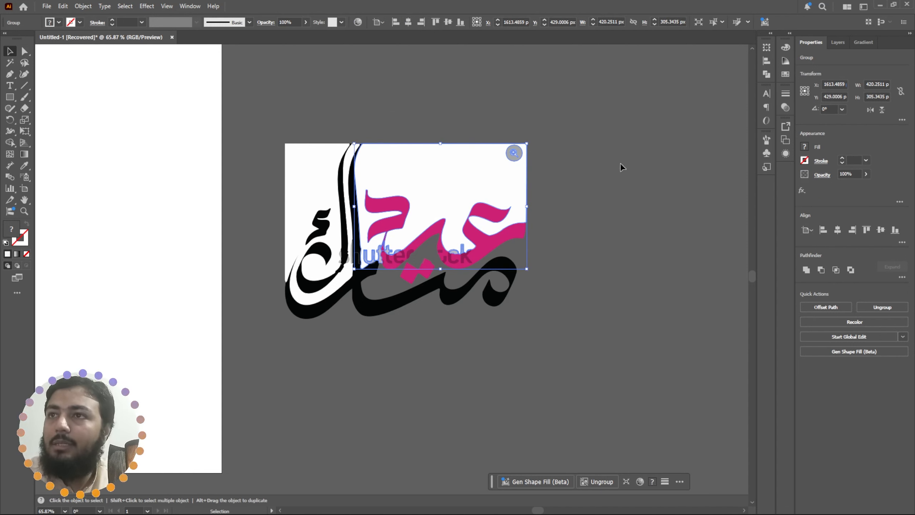
click(728, 303)
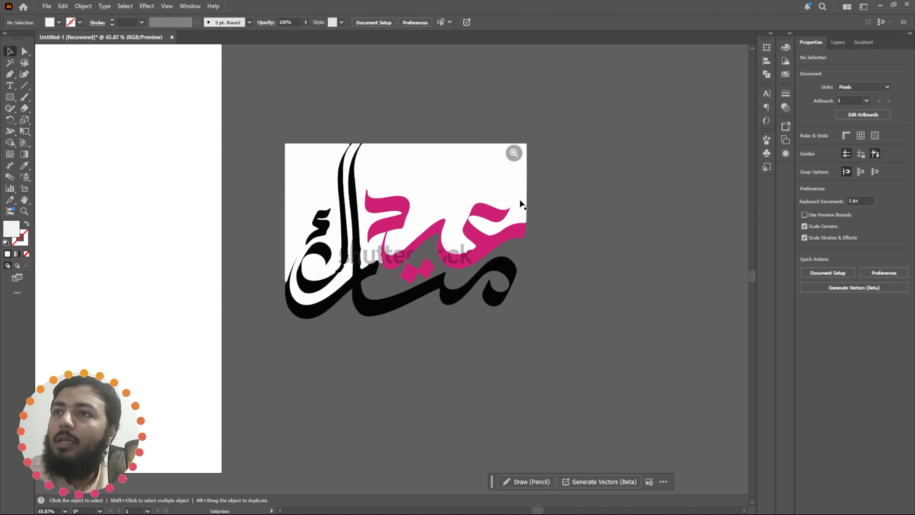
drag(460, 175, 460, 115)
key(Delete)
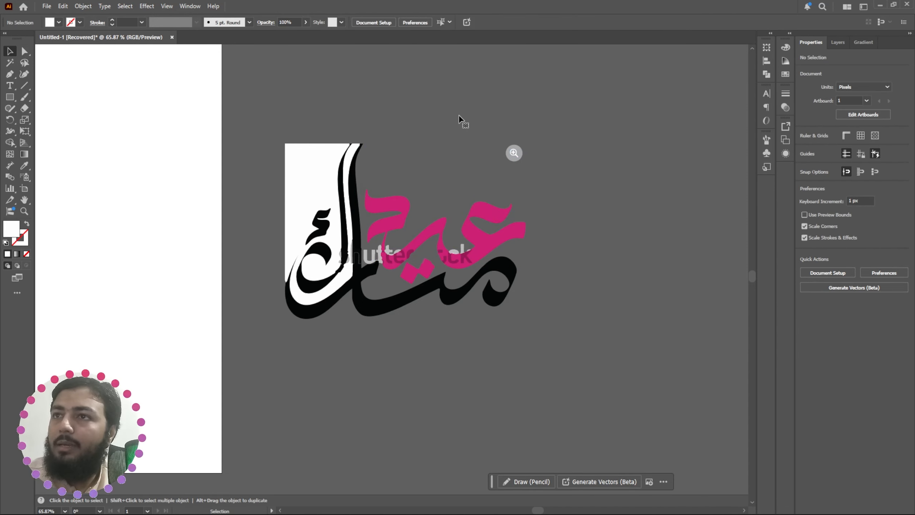
- Ungroup the remaining white background piece behind the tall black strokes and delete it
drag(310, 162, 304, 156)
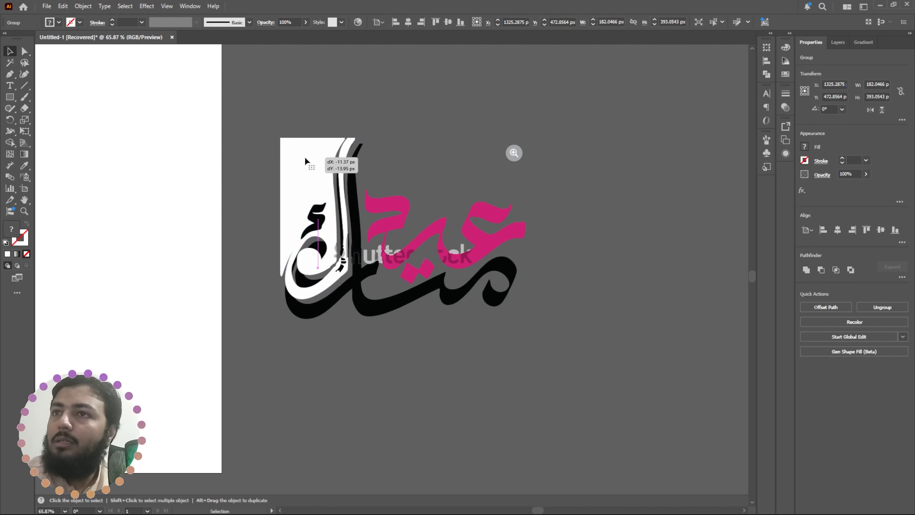
key(a)
key(ctrl+z)
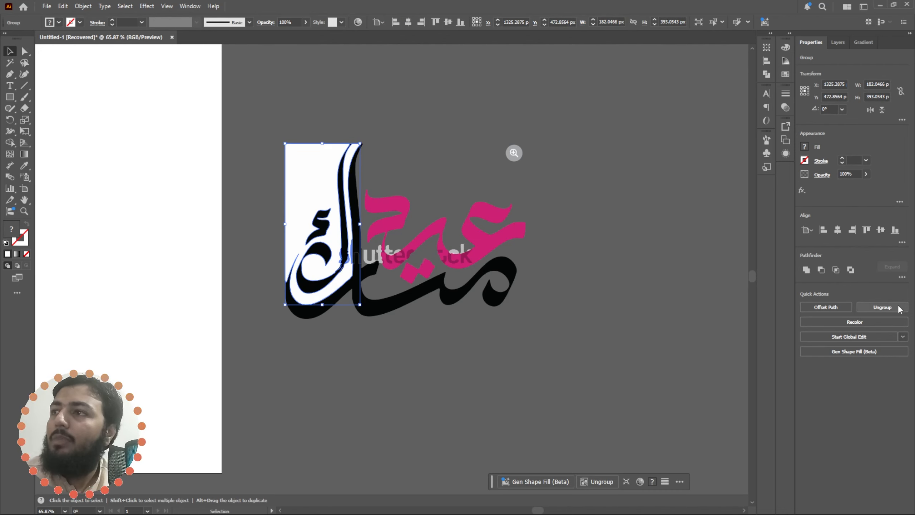
click(897, 308)
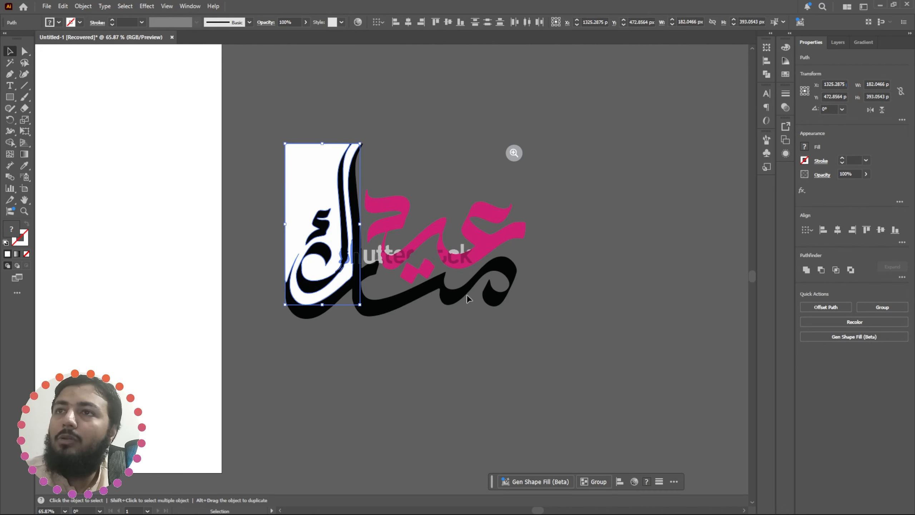
click(477, 132)
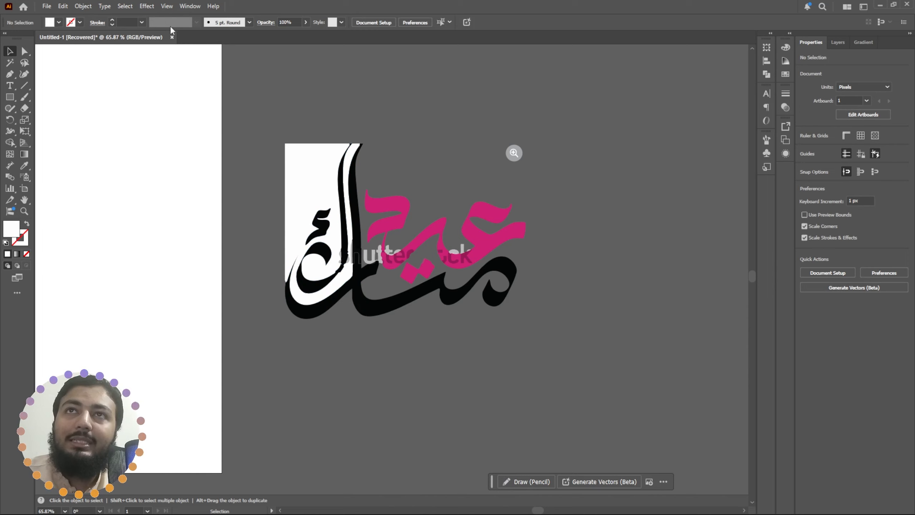
click(90, 7)
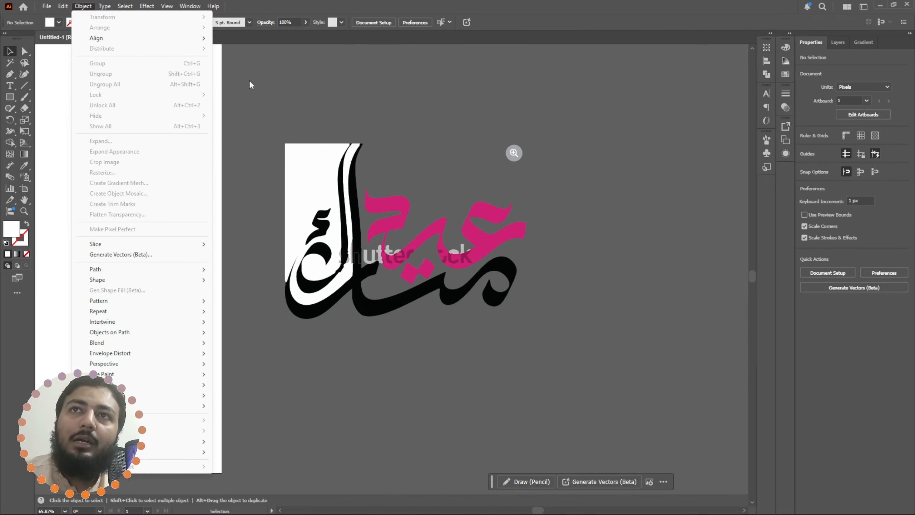
click(304, 149)
drag(303, 149, 270, 142)
key(Delete)
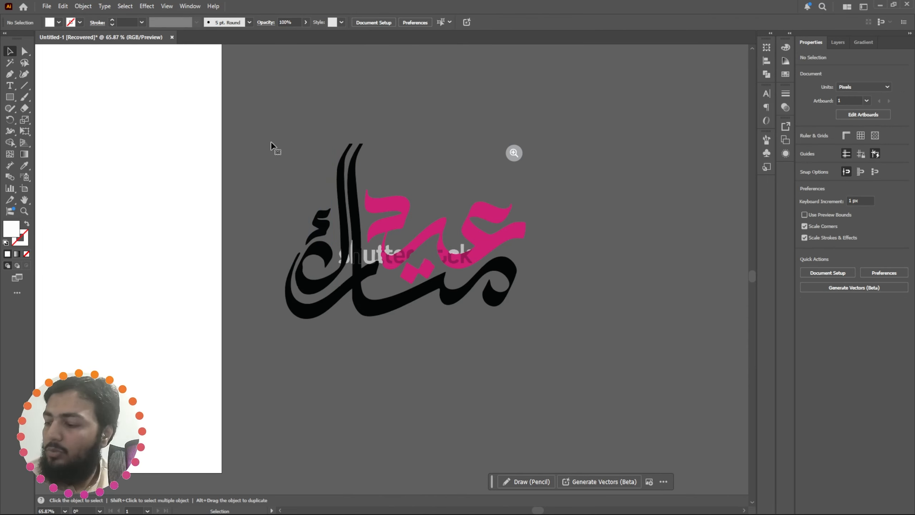
- Ungroup the magnifier icon from the watermark pieces and delete only the icon
click(506, 147)
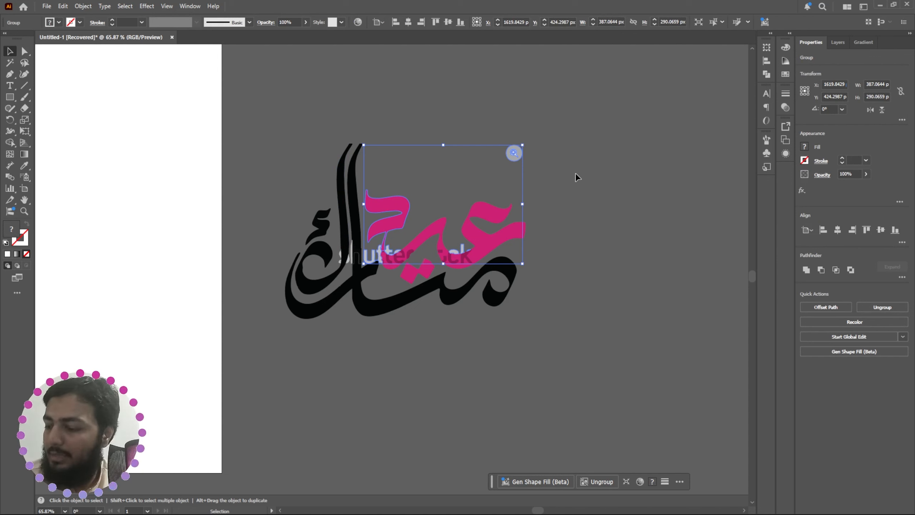
key(Delete)
key(ctrl+z)
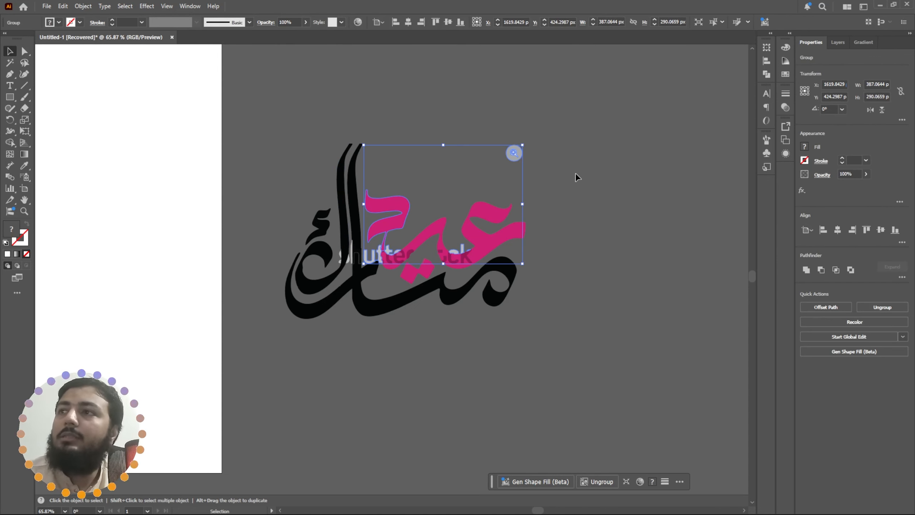
click(882, 307)
click(514, 153)
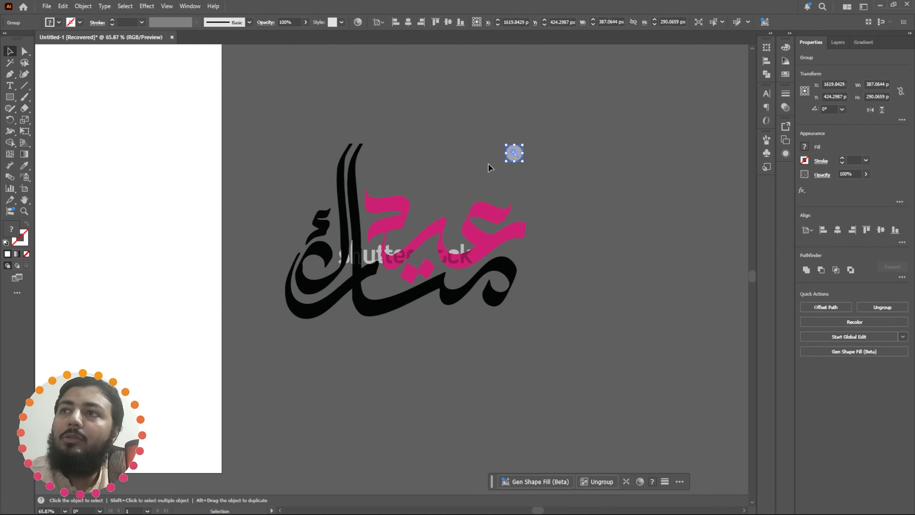
key(Delete)
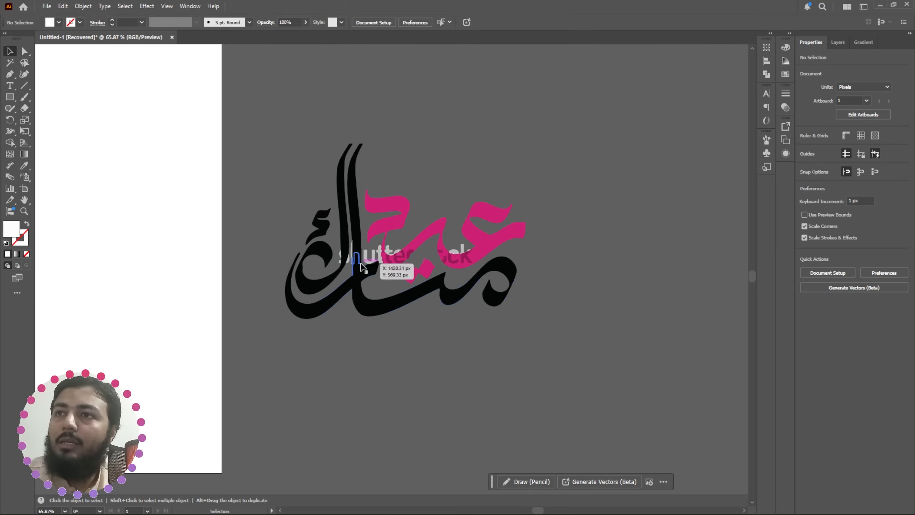
- Delete the light grey watermark fragments beside the two tall black strokes
scroll(357, 268, up, 6)
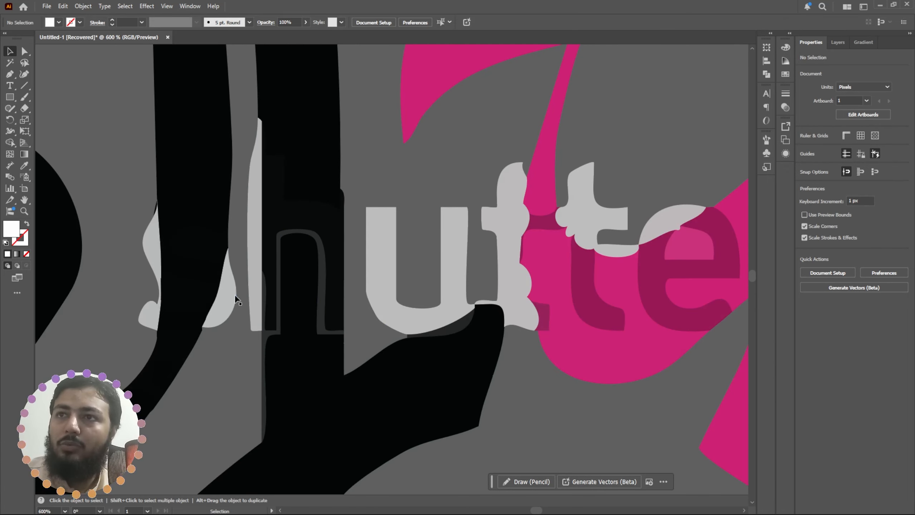
click(220, 297)
key(Delete)
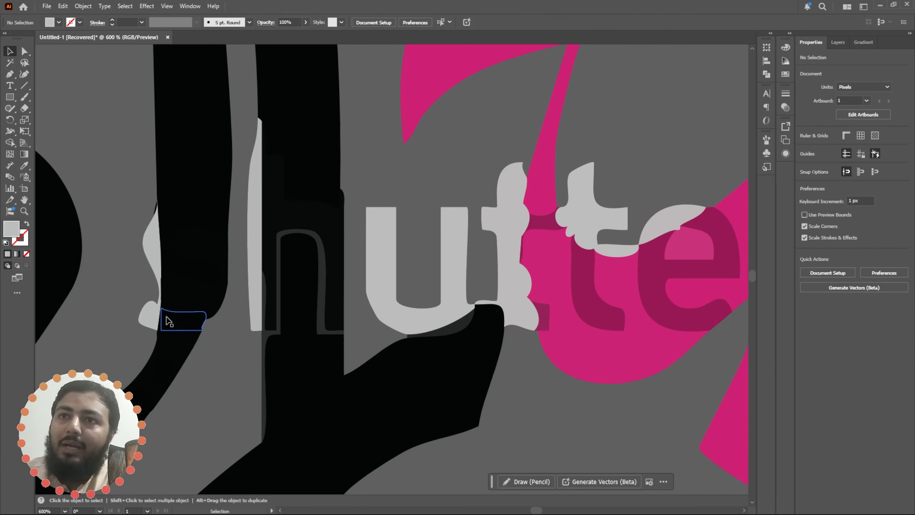
click(151, 270)
key(Delete)
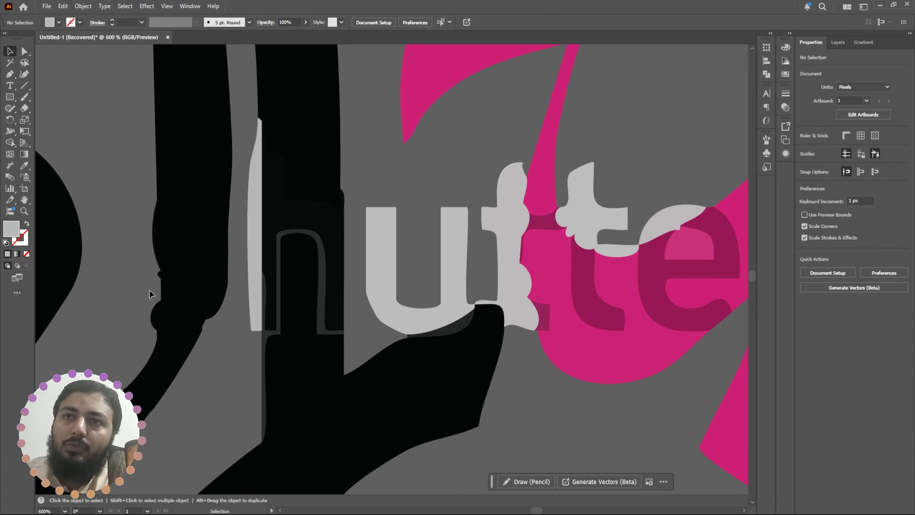
click(255, 276)
key(Delete)
- Delete the light grey watermark letters "utte" between the black stroke and the pink word
click(391, 261)
key(Delete)
click(512, 275)
key(Delete)
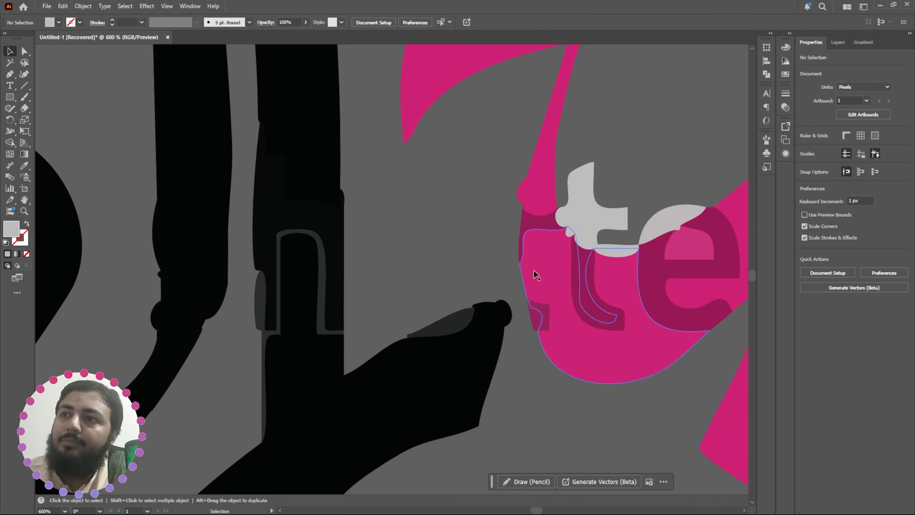
scroll(537, 276, down, 4)
click(645, 253)
key(Delete)
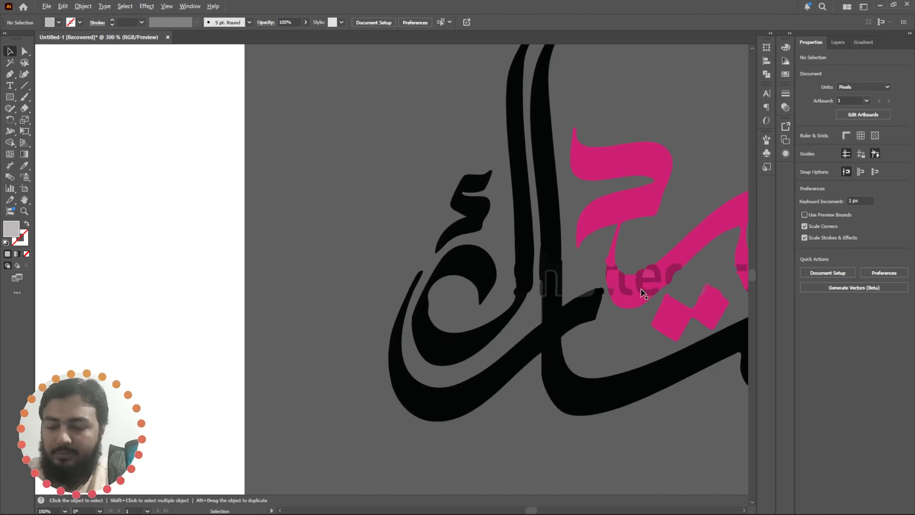
- Delete the light grey and white watermark fragments above the "ck" along the inner curve of the pink word
scroll(644, 293, down, 3)
scroll(449, 322, up, 5)
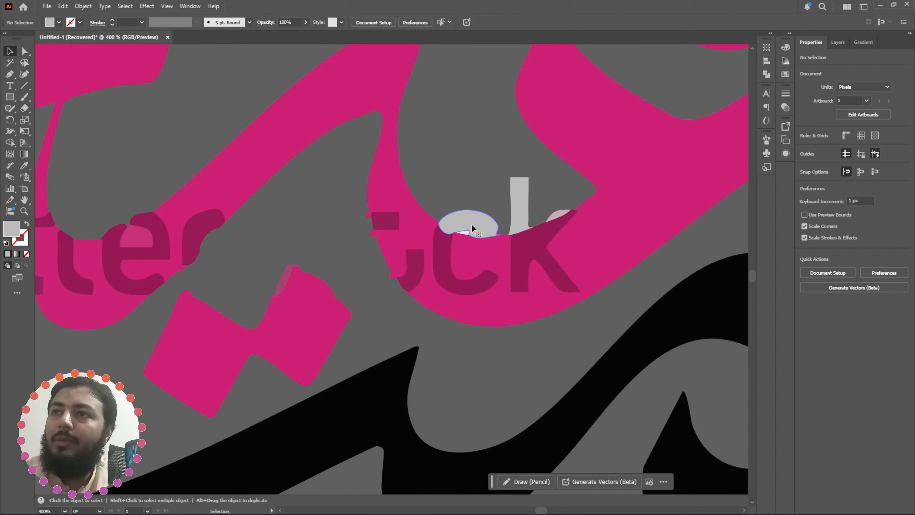
click(472, 223)
key(Delete)
click(468, 232)
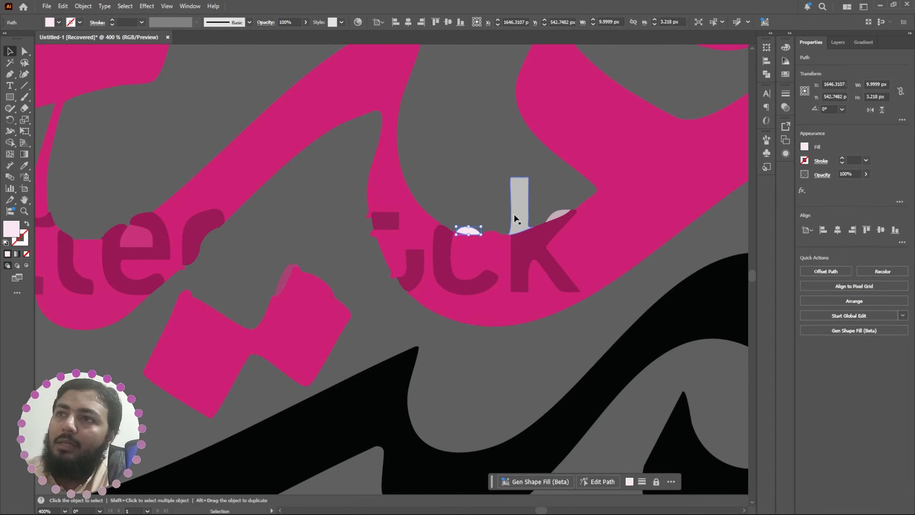
key(Delete)
click(517, 209)
key(Delete)
click(557, 215)
key(Delete)
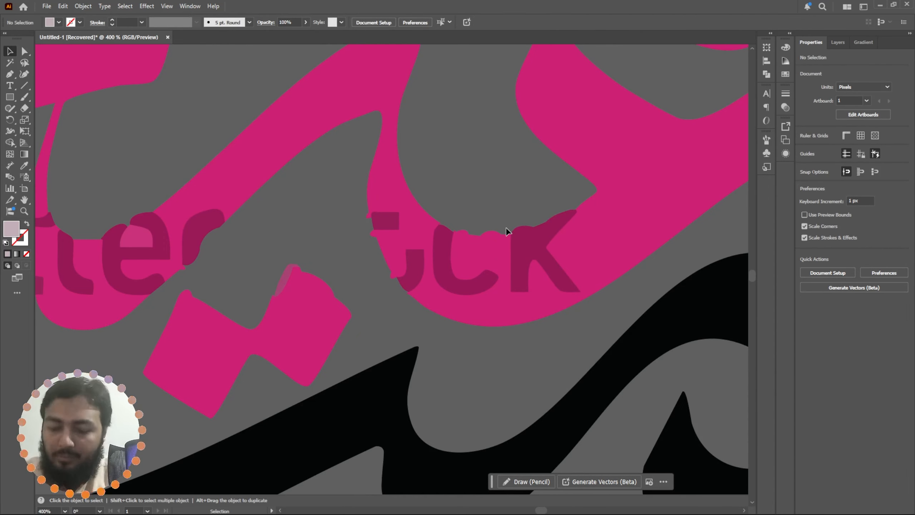
- Select all the calligraphy pieces and merge them with Pathfinder Unite
scroll(507, 228, down, 5)
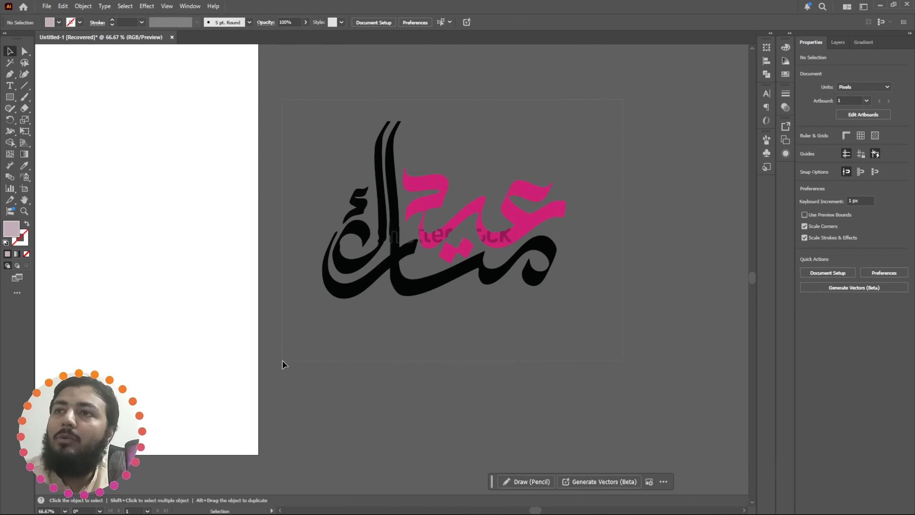
key(ctrl+a)
click(806, 270)
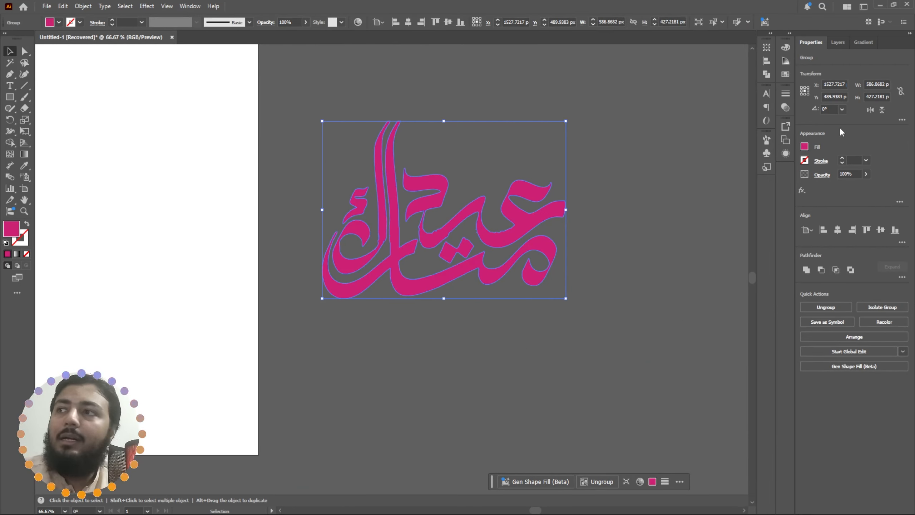
- Fill the united calligraphy with the black swatch and deselect it
click(805, 147)
click(719, 181)
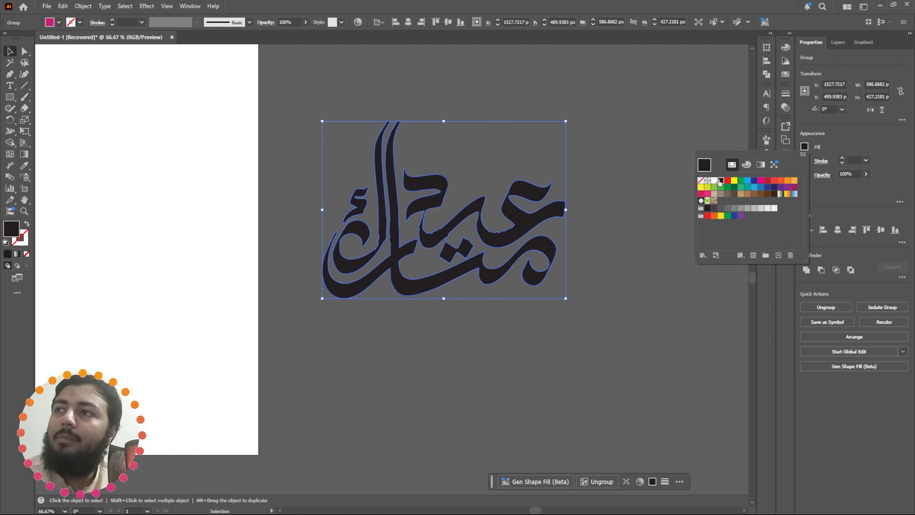
key(ctrl+plus)
click(393, 336)
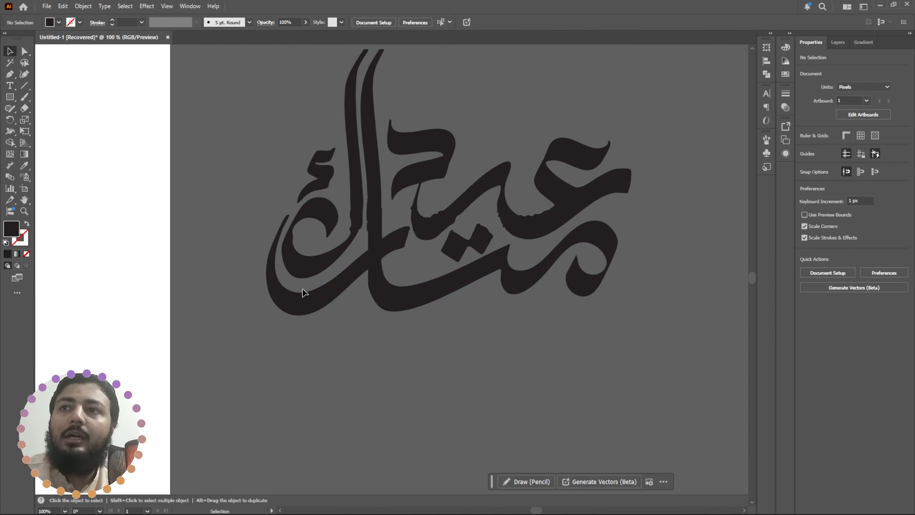
- Enter isolation mode on the united calligraphy group to edit its individual paths
drag(287, 295, 216, 368)
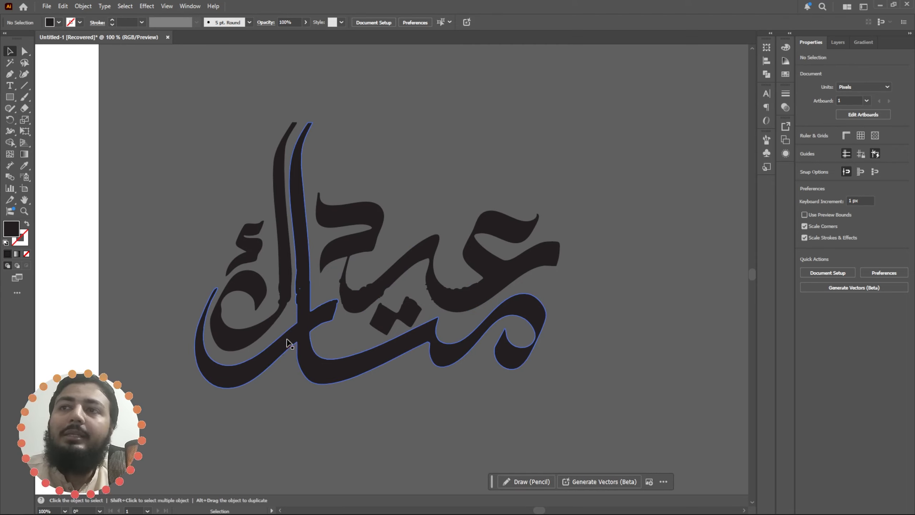
scroll(287, 338, up, 5)
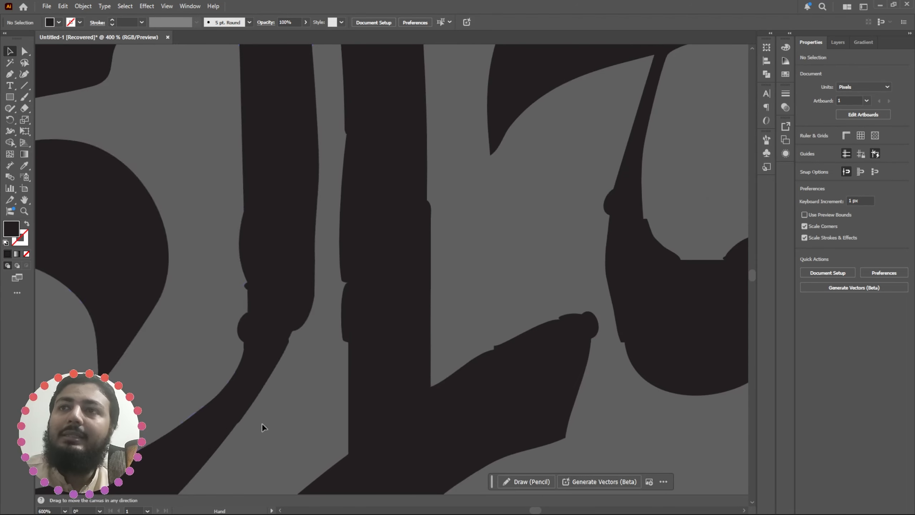
scroll(245, 346, down, 3)
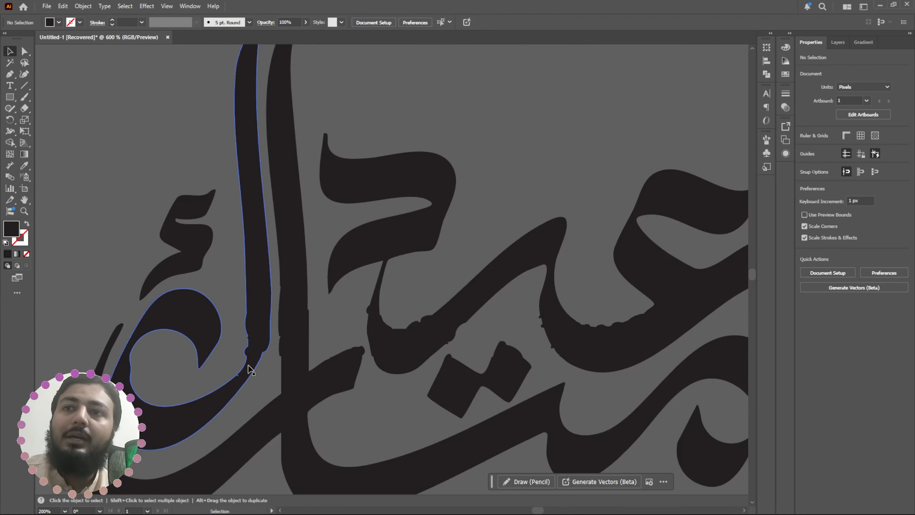
scroll(232, 336, down, 2)
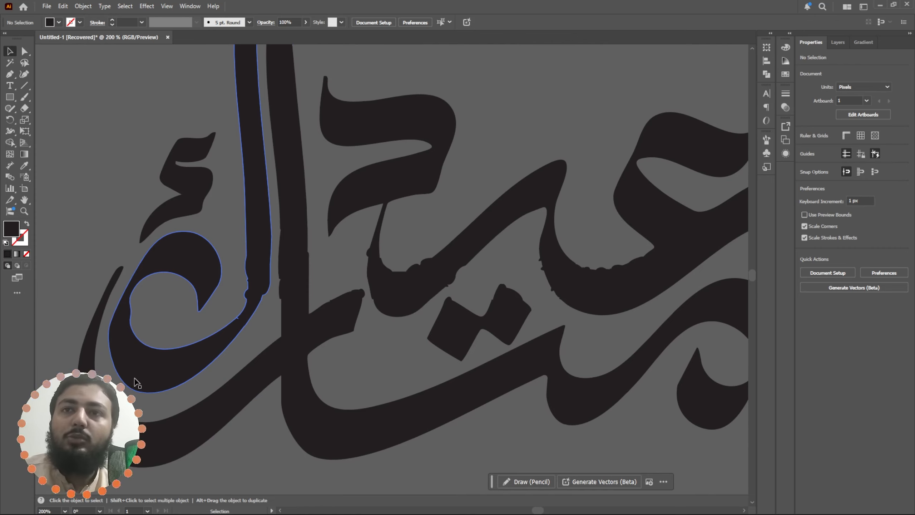
click(137, 383)
double_click(160, 358)
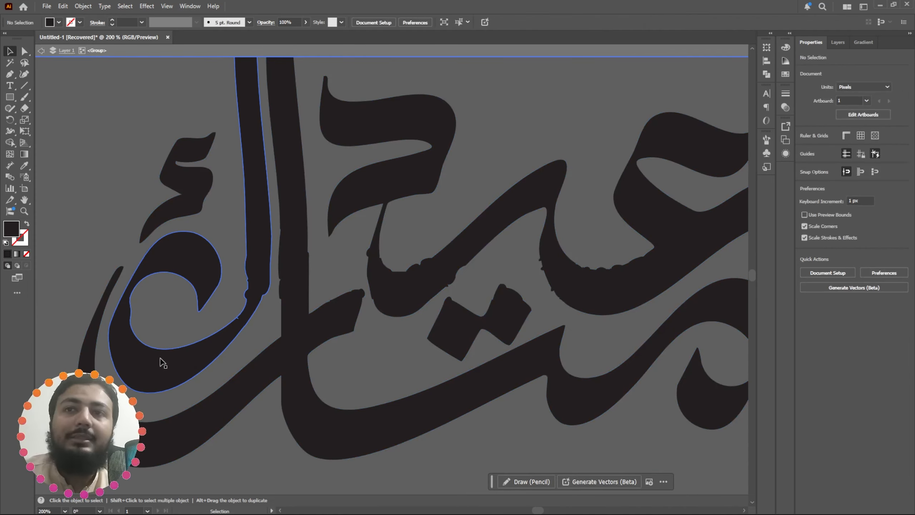
scroll(267, 351, up, 2)
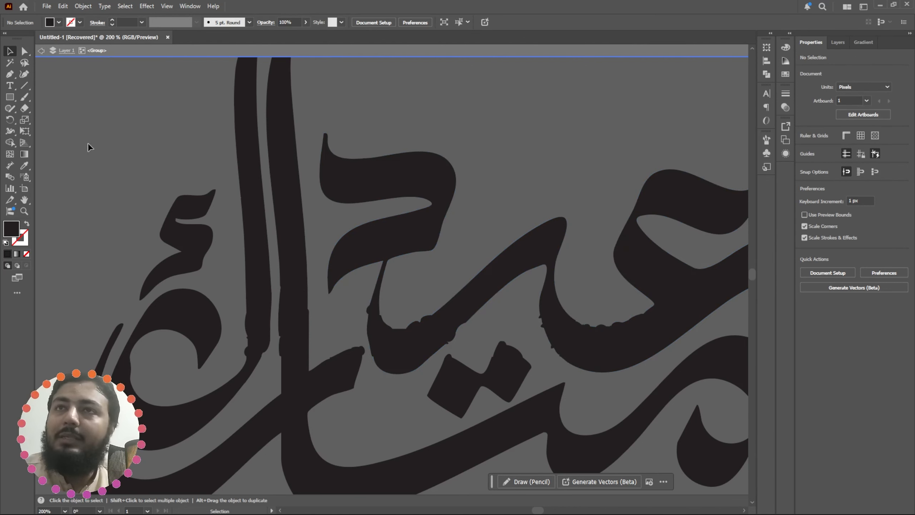
- Select the upper word's path and delete the surplus anchor points from the right half of the jagged inner edge of its right-hand bowl
click(24, 51)
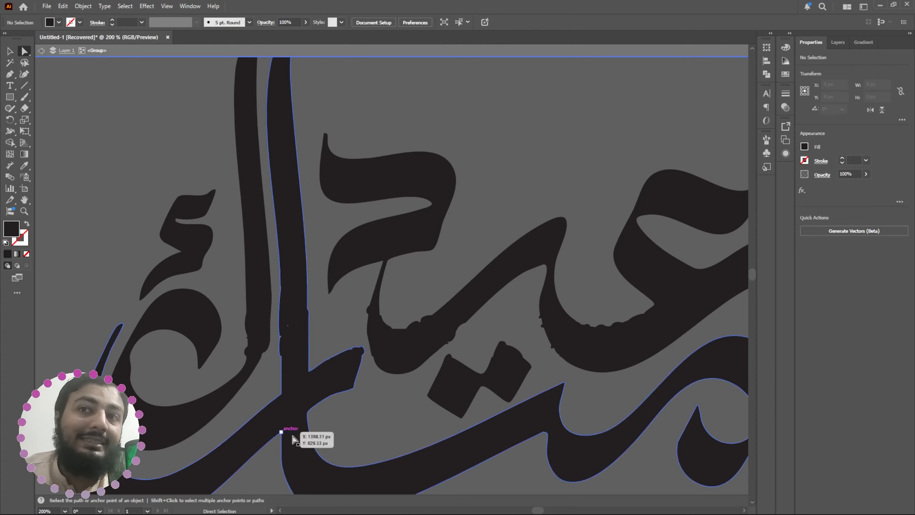
drag(501, 355, 265, 379)
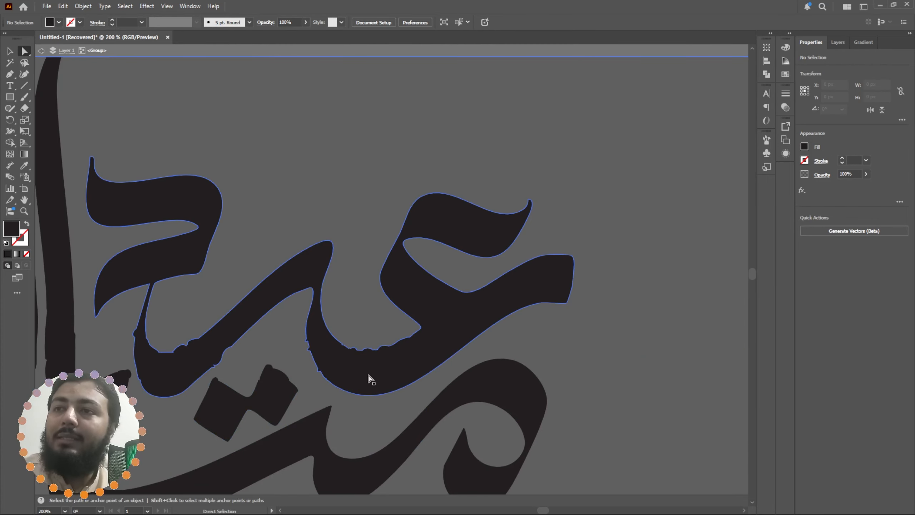
click(421, 366)
scroll(418, 363, up, 4)
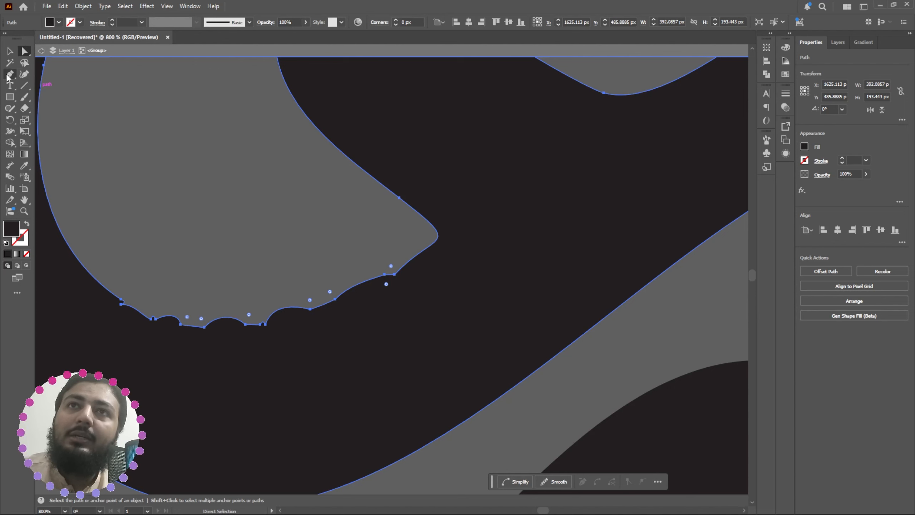
drag(10, 74, 36, 103)
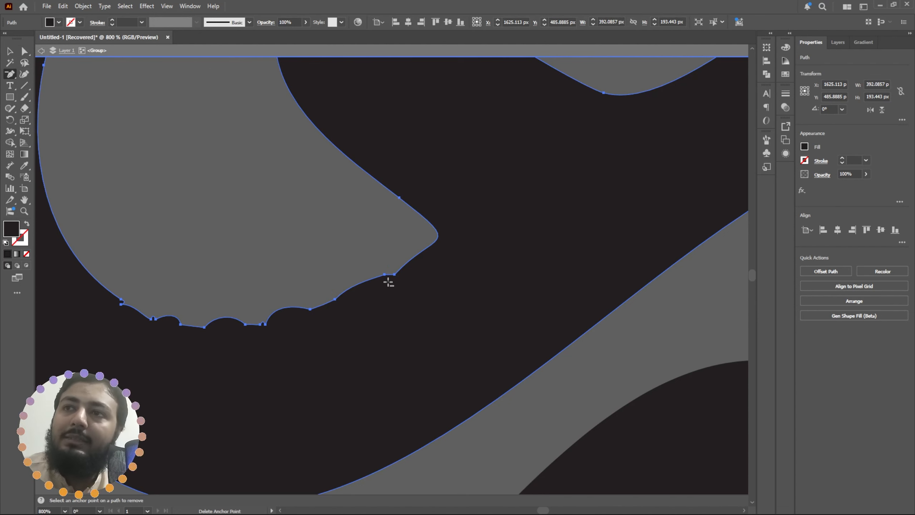
click(385, 276)
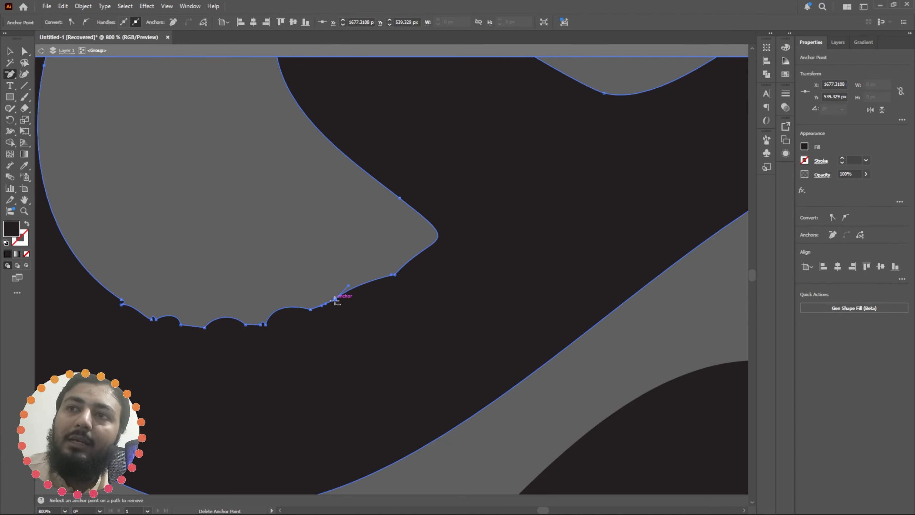
click(338, 300)
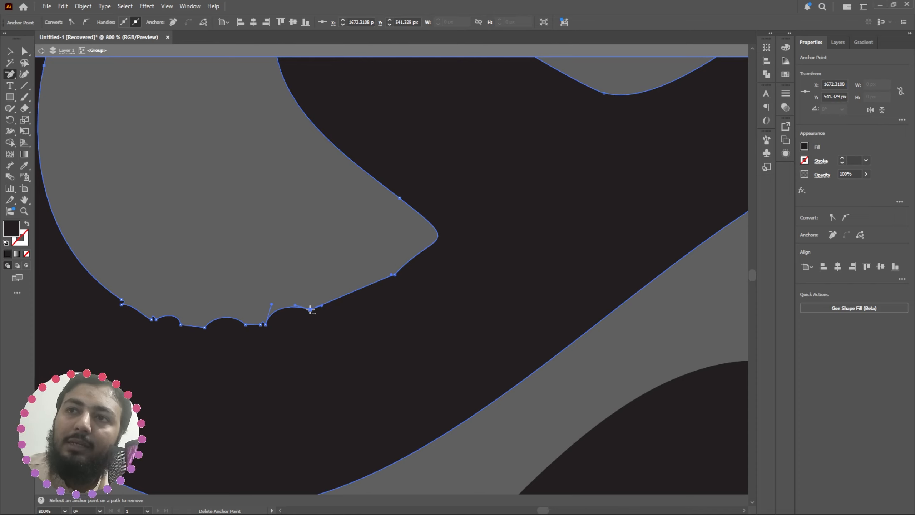
click(309, 309)
click(265, 323)
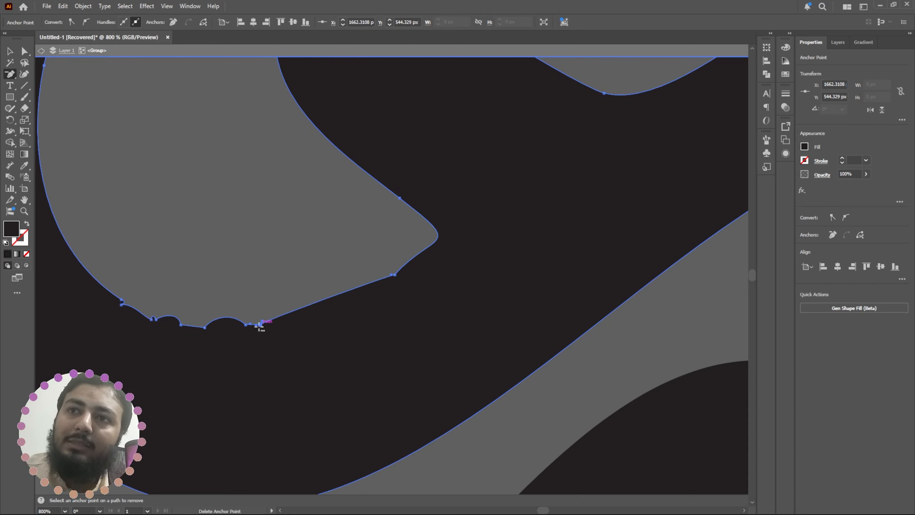
click(259, 323)
- Delete the tightly clustered anchor points and the middle bump at the lowest part of the bowl's inner edge
click(541, 277)
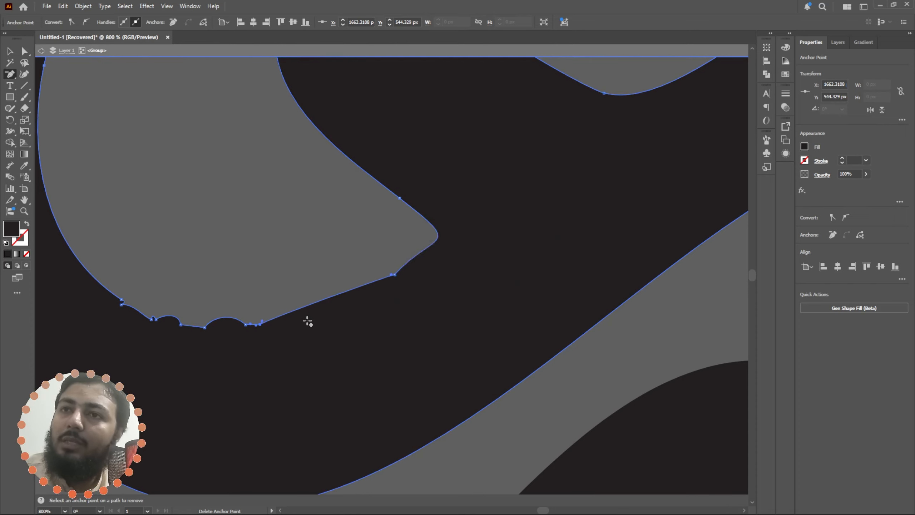
scroll(272, 330, up, 4)
click(219, 296)
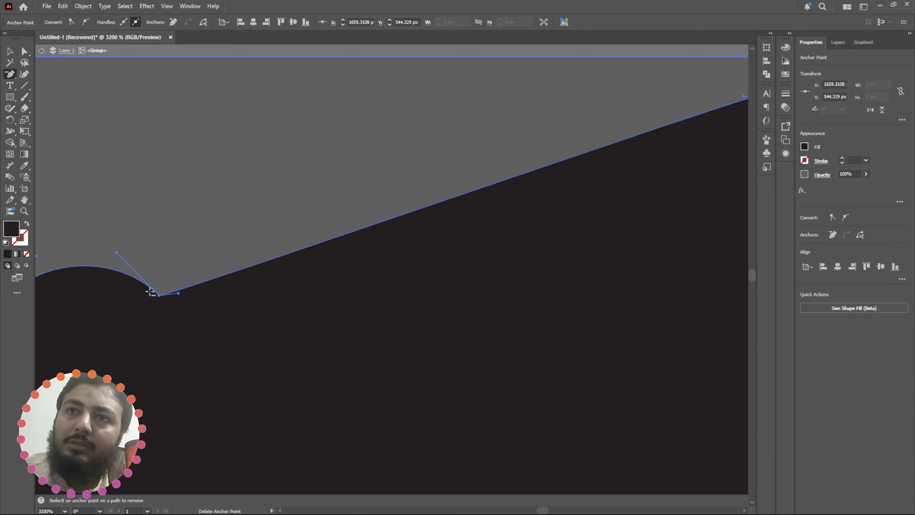
click(160, 295)
key(plus)
scroll(184, 305, down, 5)
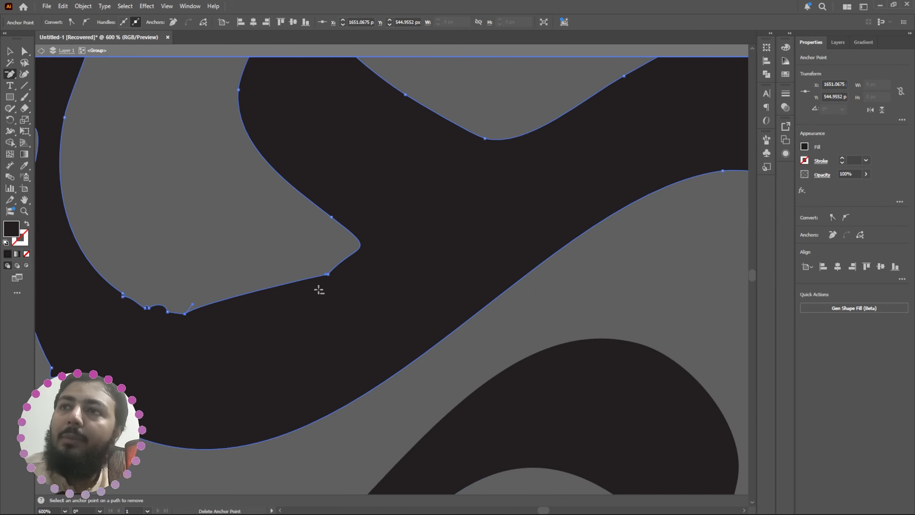
- Reshape the right half of the bowl's inner edge into a smooth arc by extending the direction handles at both ends of the segment
click(24, 51)
scroll(346, 253, up, 4)
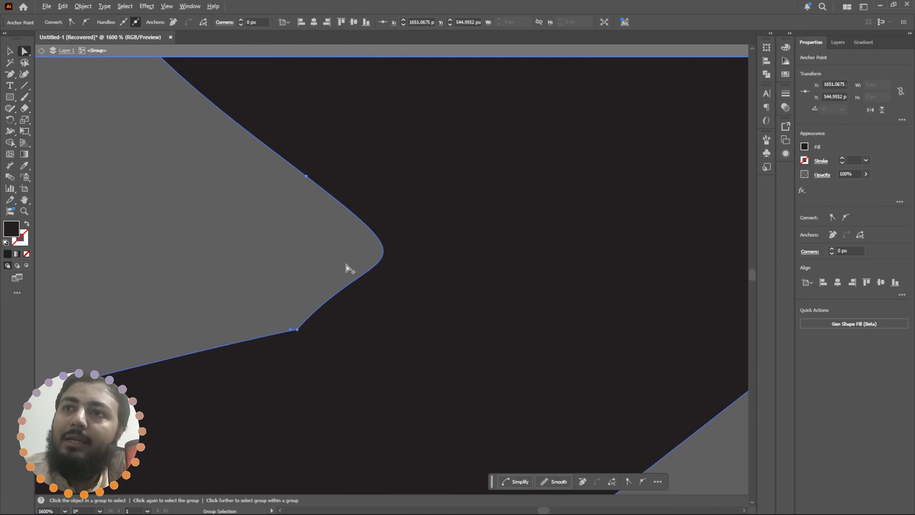
scroll(279, 364, down, 3)
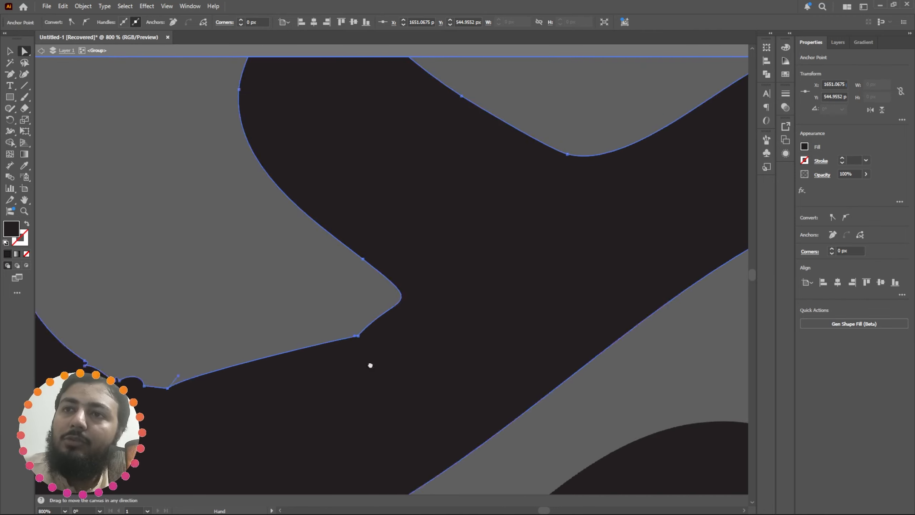
drag(426, 305, 352, 351)
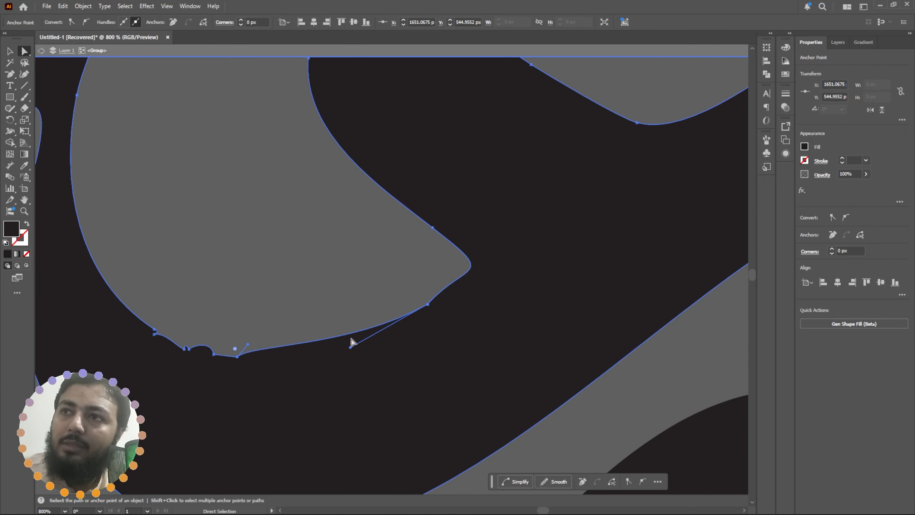
drag(248, 349, 347, 356)
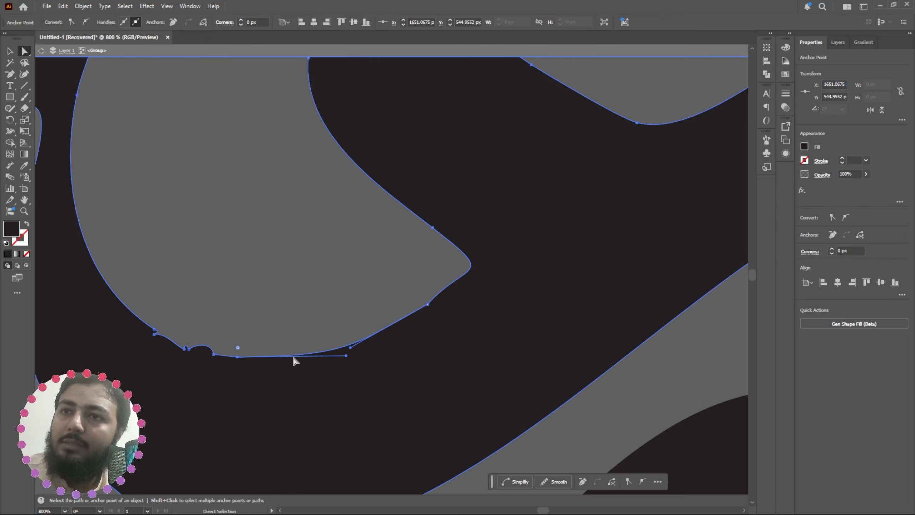
- Delete the extra anchor points that form the small bumps on the left half of the bowl's inner edge
scroll(288, 359, down, 3)
scroll(285, 369, up, 3)
drag(245, 351, 362, 371)
scroll(338, 361, up, 5)
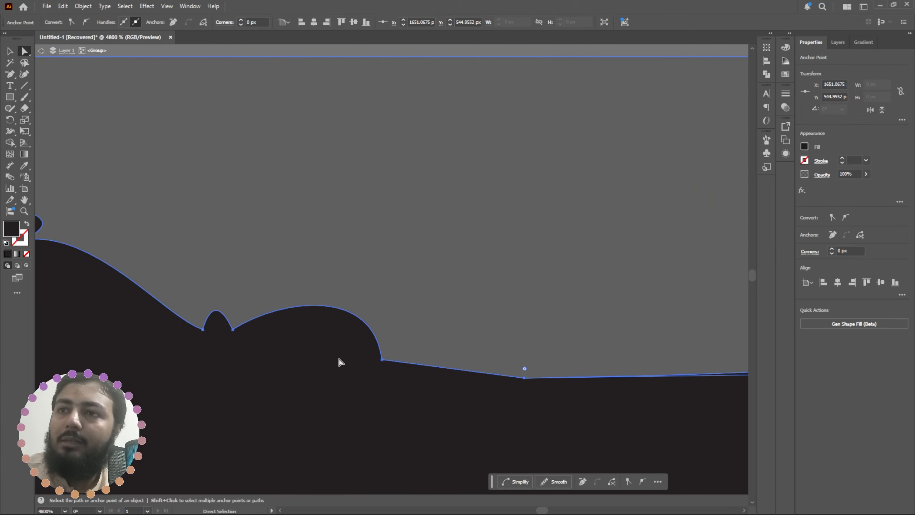
scroll(268, 348, down, 3)
click(10, 75)
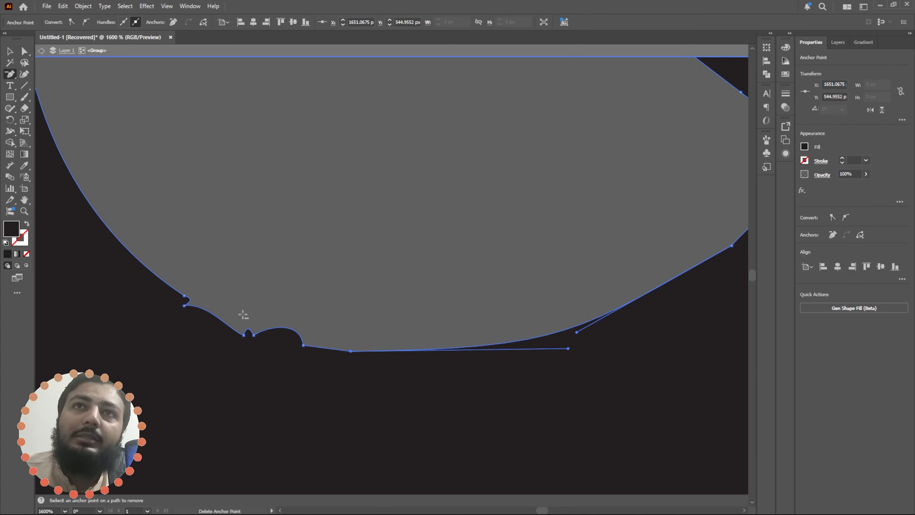
click(185, 299)
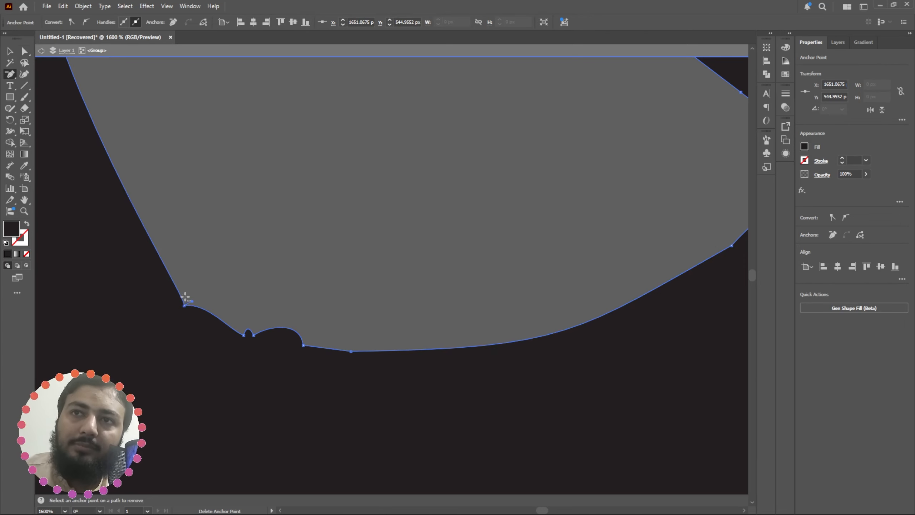
click(246, 333)
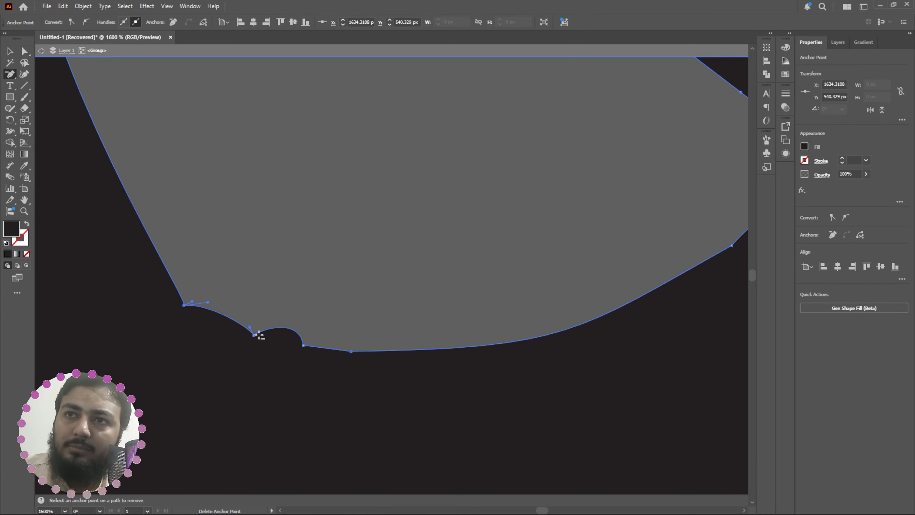
click(254, 335)
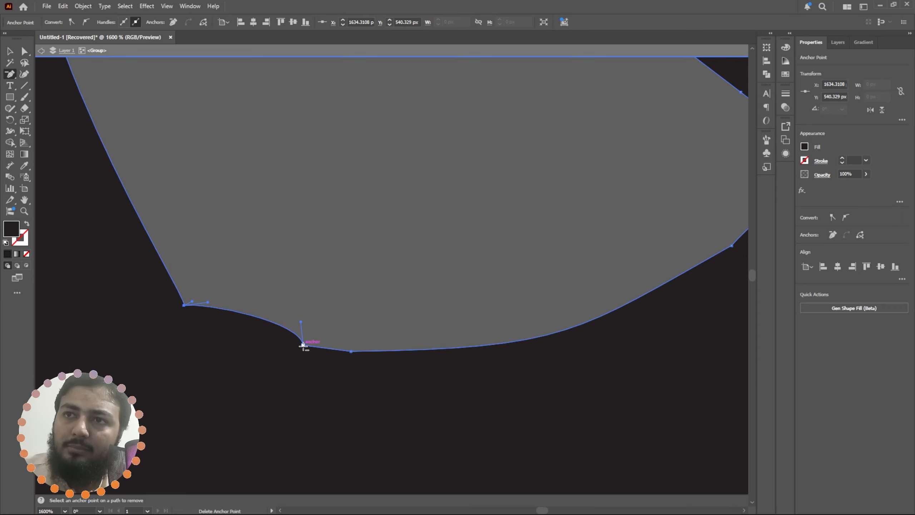
click(304, 345)
- Adjust the direction handles of the bowl's left and lowest anchor points so the inner edge follows one even curve
click(25, 54)
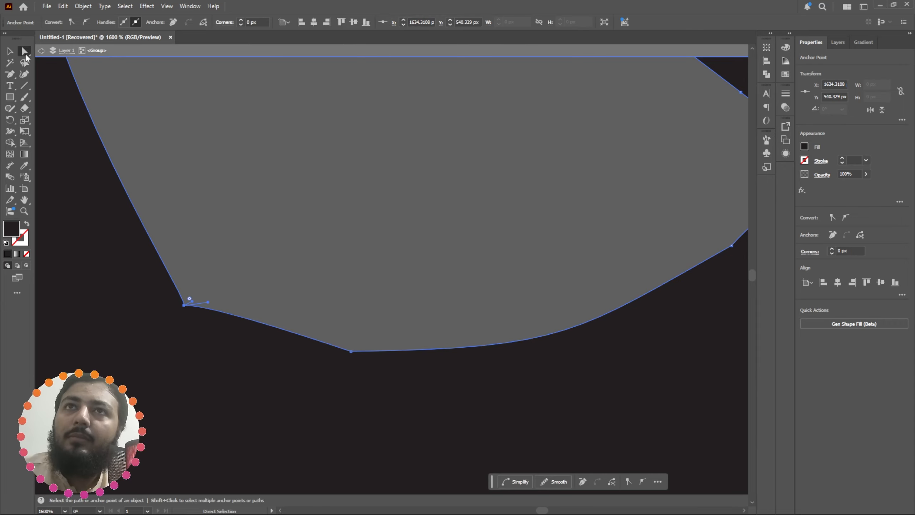
scroll(248, 328, down, 5)
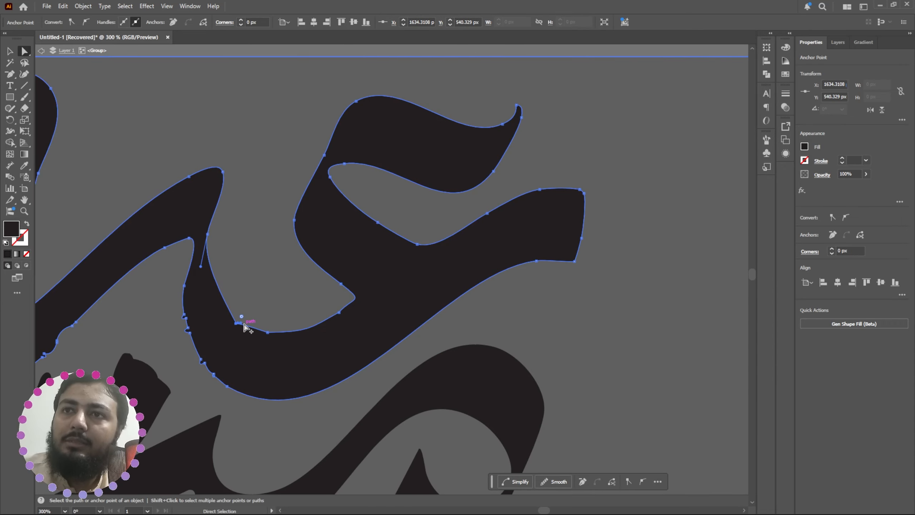
scroll(241, 320, up, 4)
drag(229, 325, 274, 358)
click(335, 361)
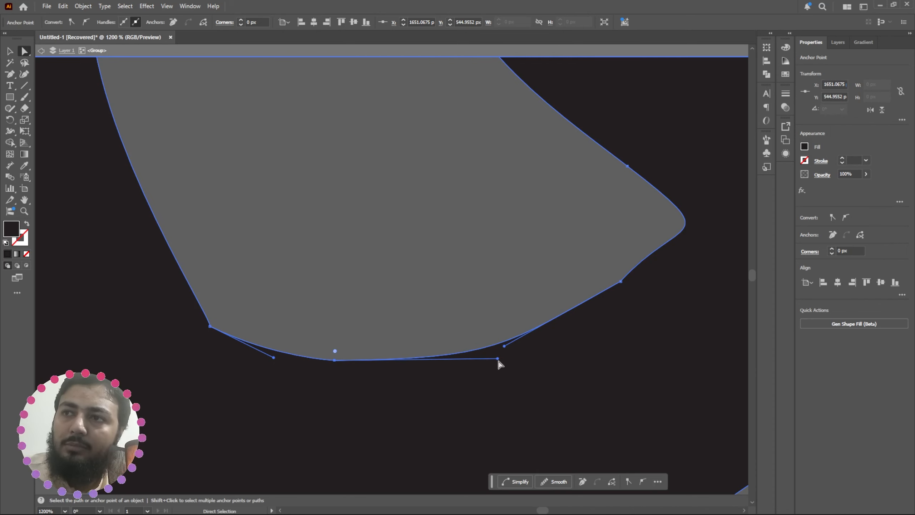
drag(498, 358, 521, 356)
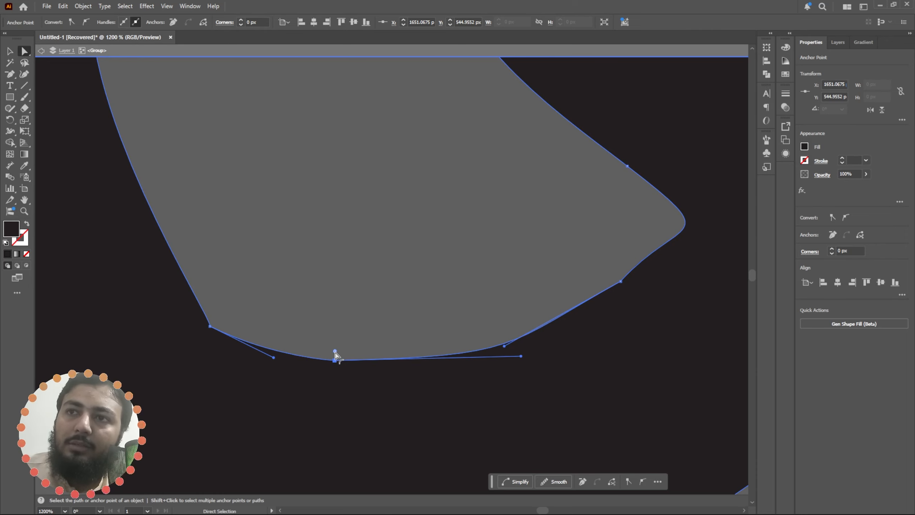
- Round the corner at the bowl's lowest anchor to about 7.4 px and its left anchor to about 6.8 px, then deselect the path
drag(334, 352, 359, 312)
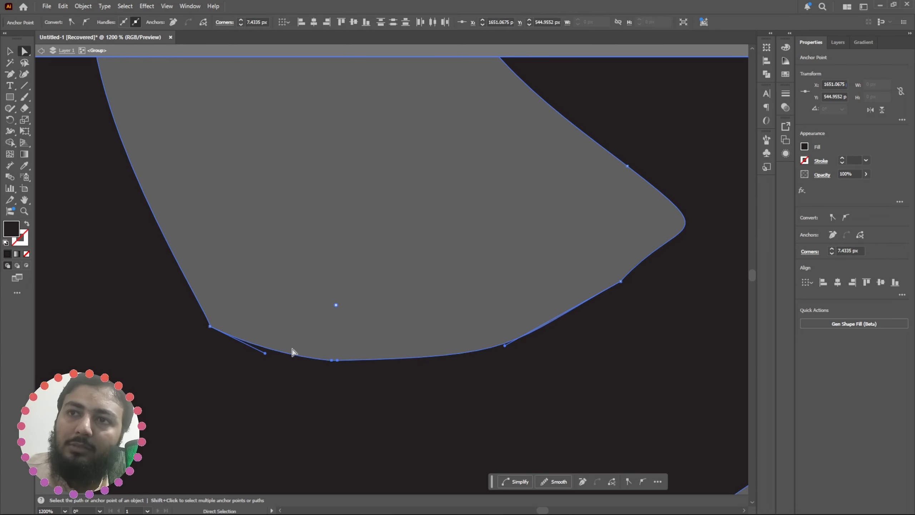
scroll(249, 370, down, 5)
scroll(252, 310, up, 8)
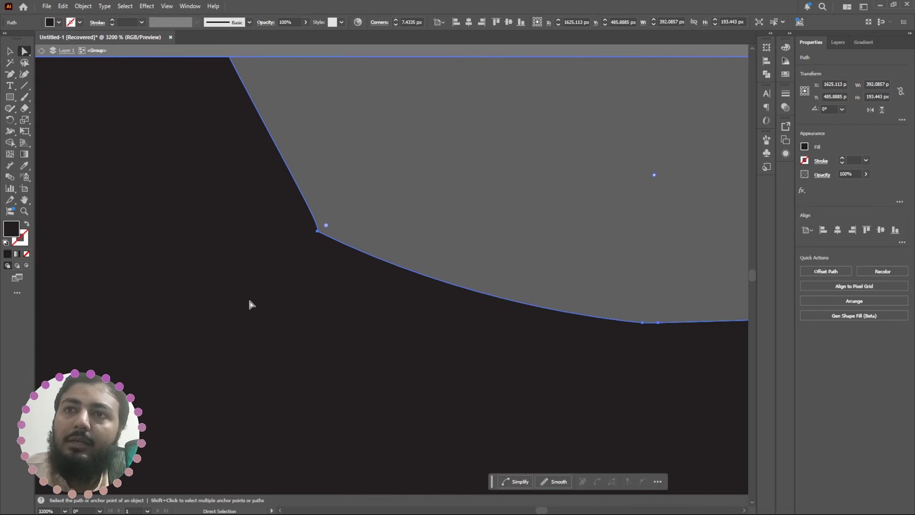
click(317, 292)
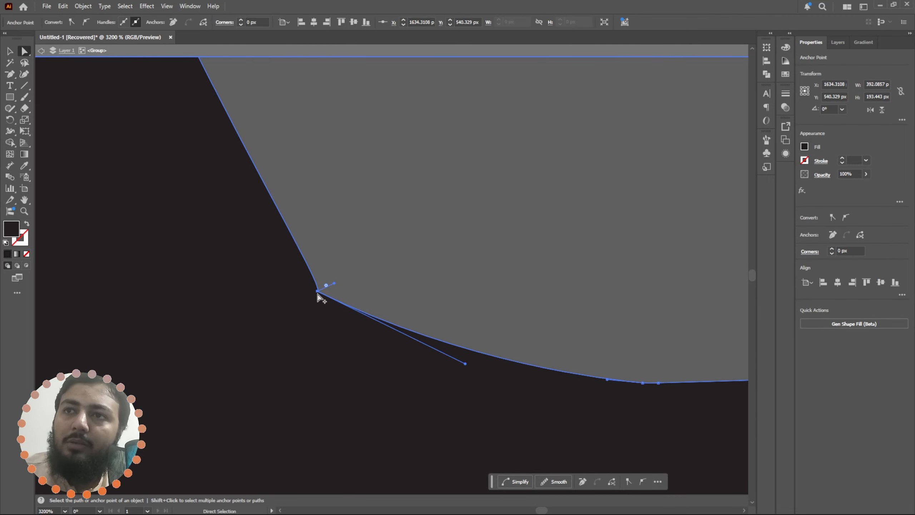
scroll(321, 298, up, 1)
drag(347, 289, 397, 225)
scroll(300, 274, down, 1)
scroll(315, 296, down, 1)
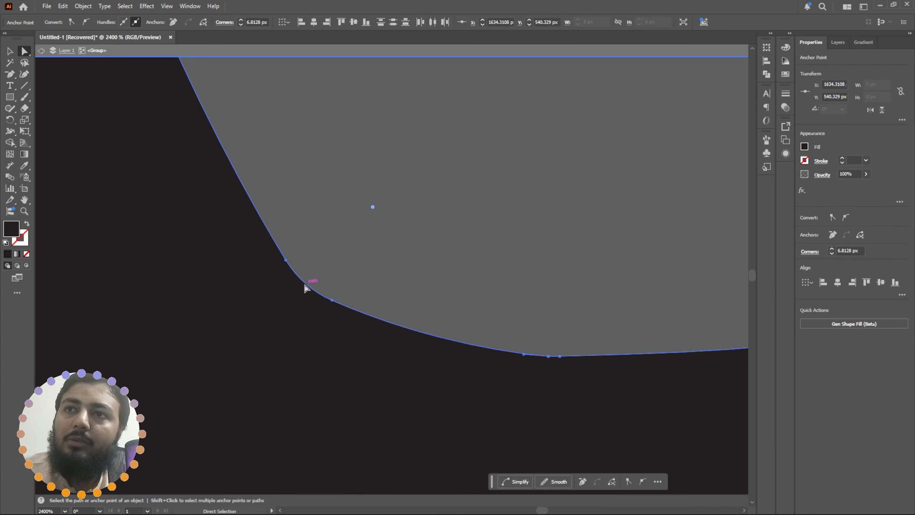
scroll(305, 299, down, 3)
click(360, 245)
scroll(341, 299, down, 5)
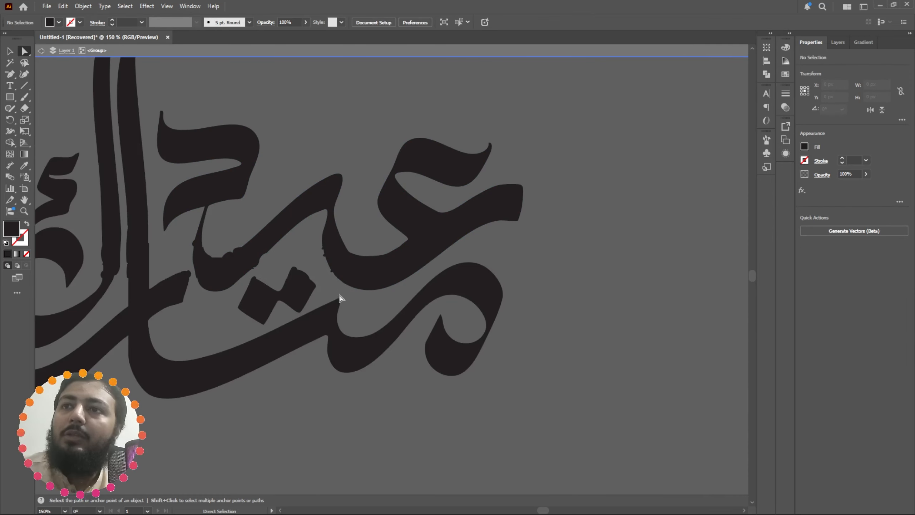
- Select the upper word's path and try to smooth the kink at the right end of the bowl's inner edge with the Smooth tool
scroll(358, 236, up, 5)
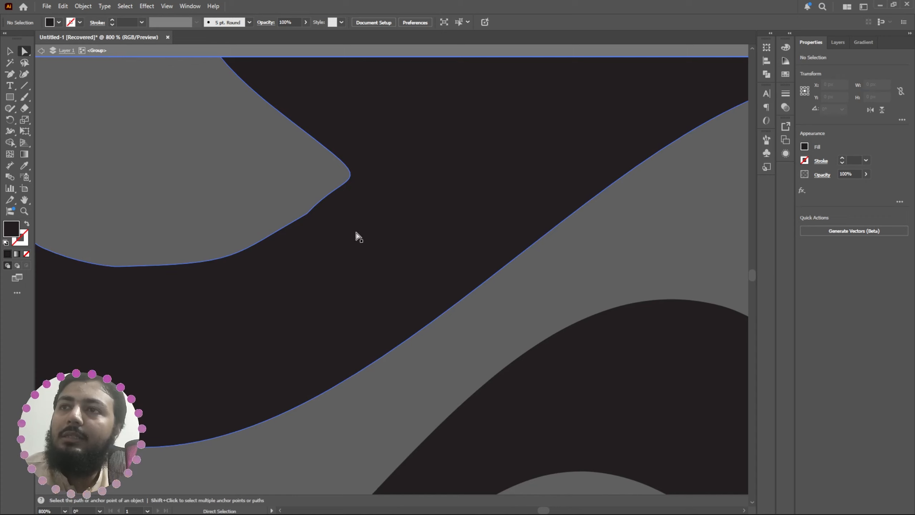
click(313, 215)
click(307, 214)
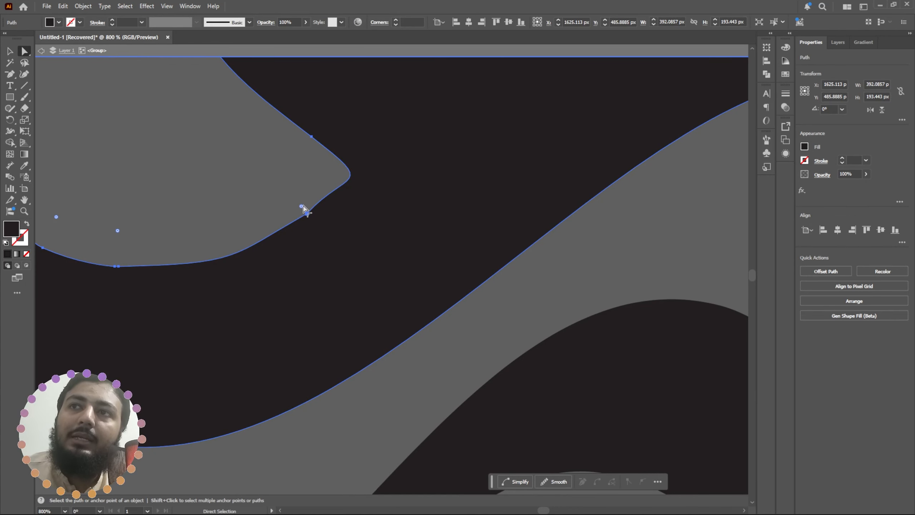
right_click(10, 109)
click(52, 132)
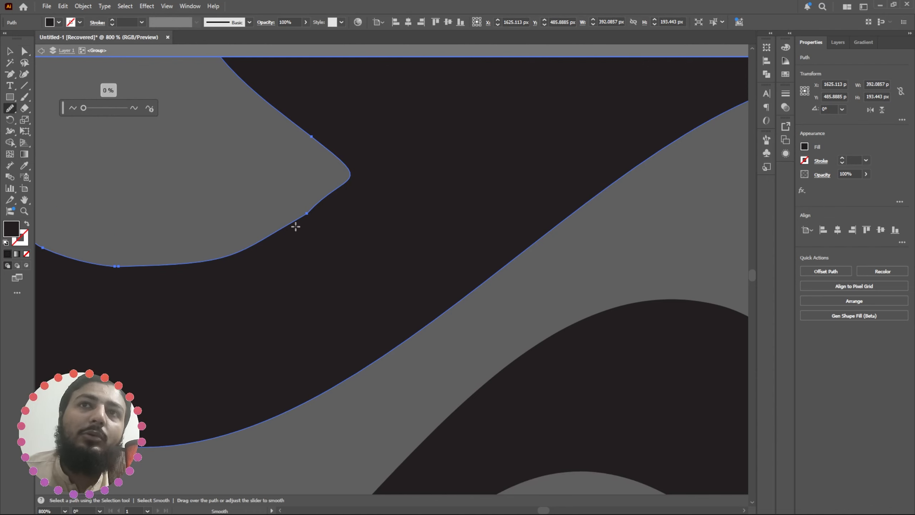
drag(283, 226, 300, 206)
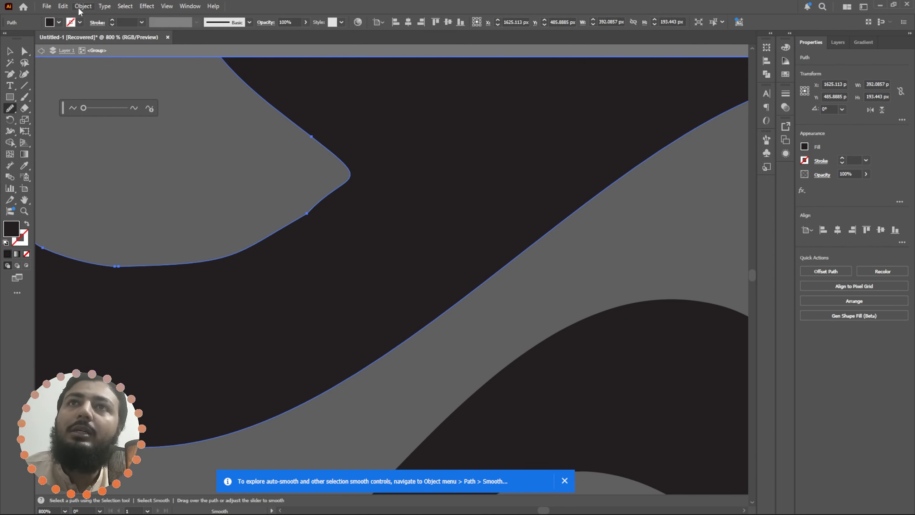
- Turn off Use Precise Cursors in the General preferences
click(62, 6)
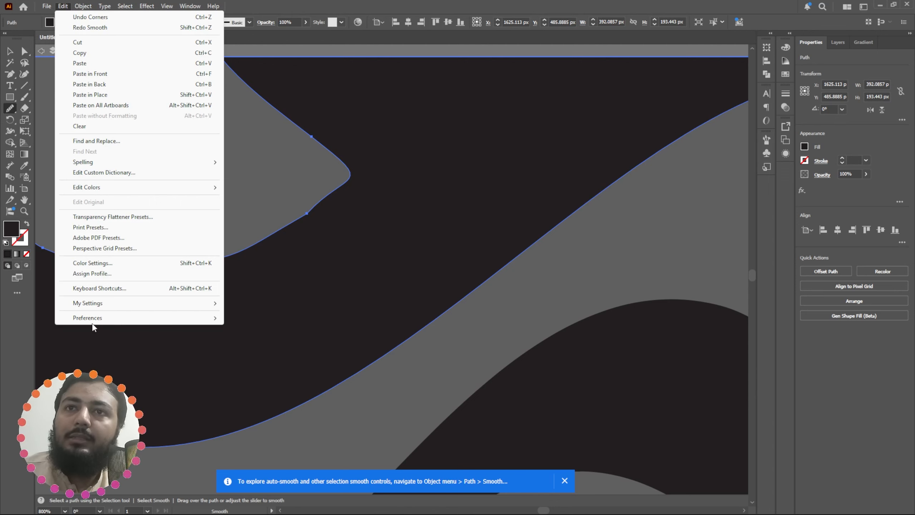
mouse_move(144, 318)
click(245, 318)
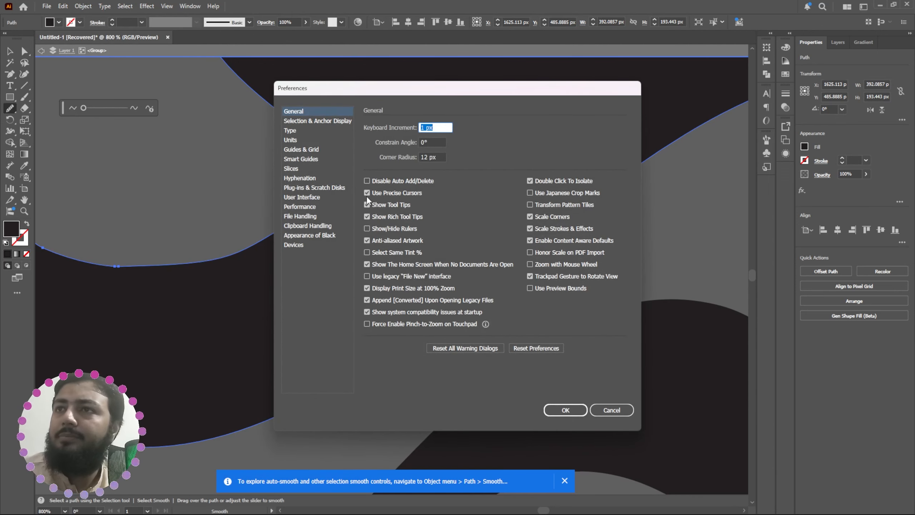
click(566, 410)
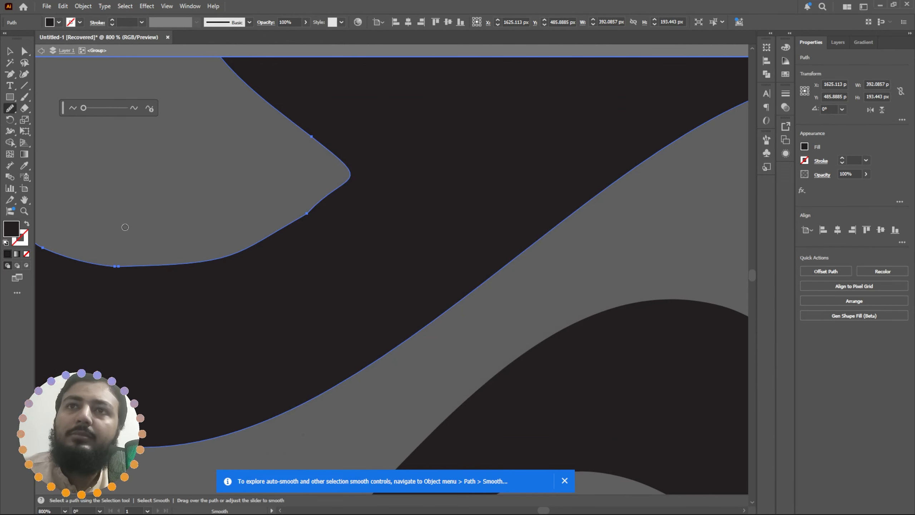
- Smooth the kink at the right end of the bowl's inner edge with the Smooth tool and adjust the nearby anchor point's direction handle
drag(305, 217, 329, 207)
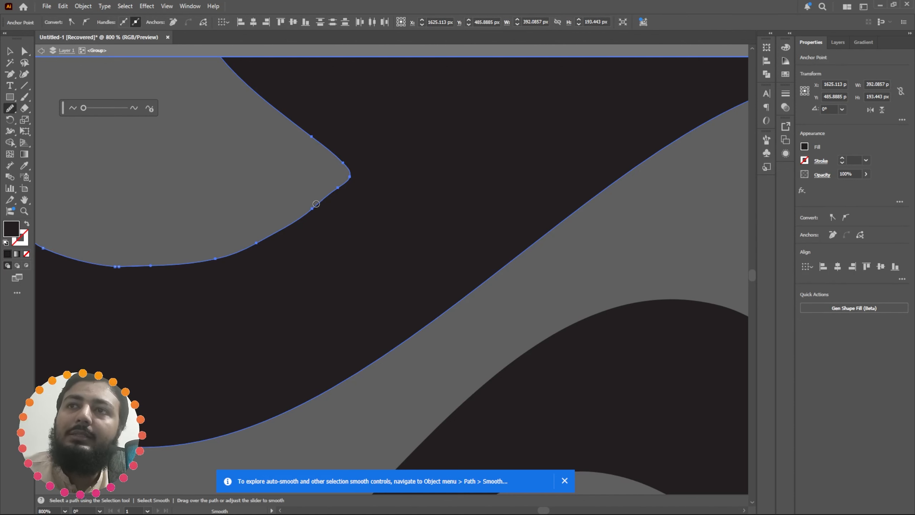
click(24, 50)
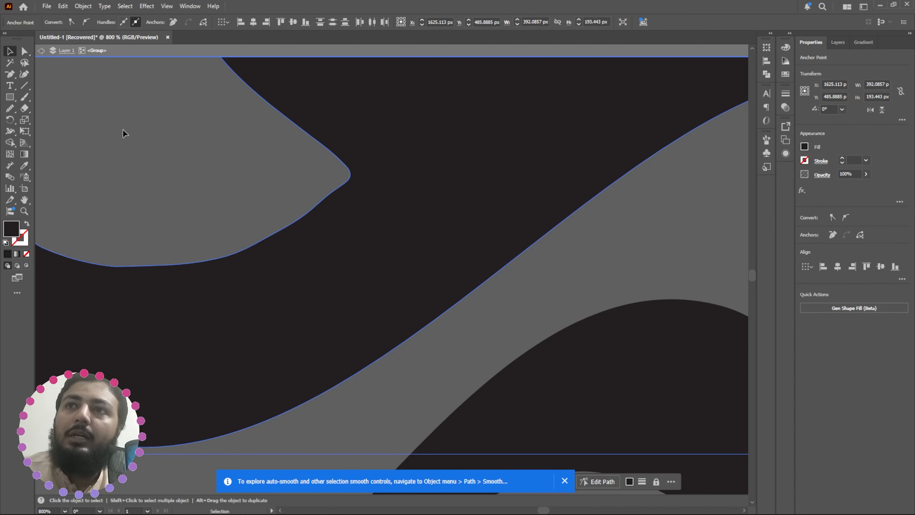
click(313, 209)
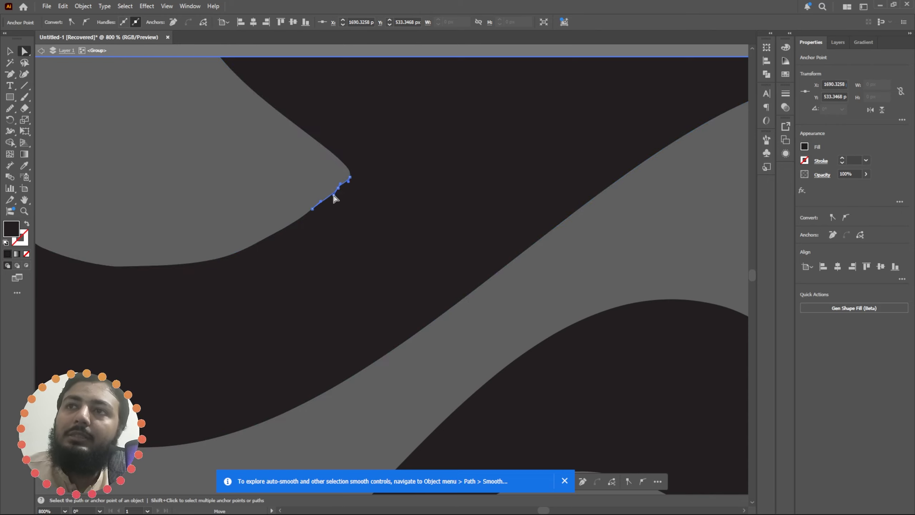
click(338, 213)
- Delete the anchor points forming the two lower bumps on the bowl's outer left edge and adjust the adjoining handle into an even curve
scroll(339, 213, down, 4)
scroll(425, 306, up, 4)
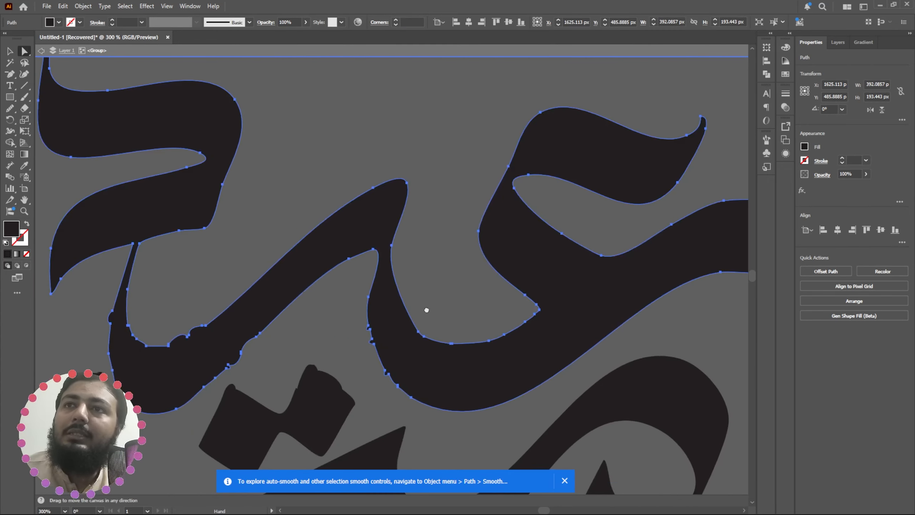
scroll(402, 325, down, 3)
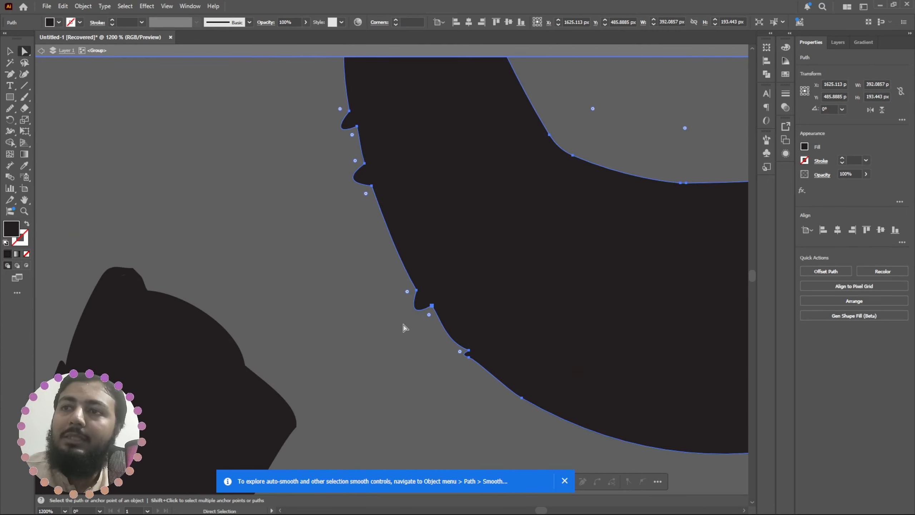
click(10, 75)
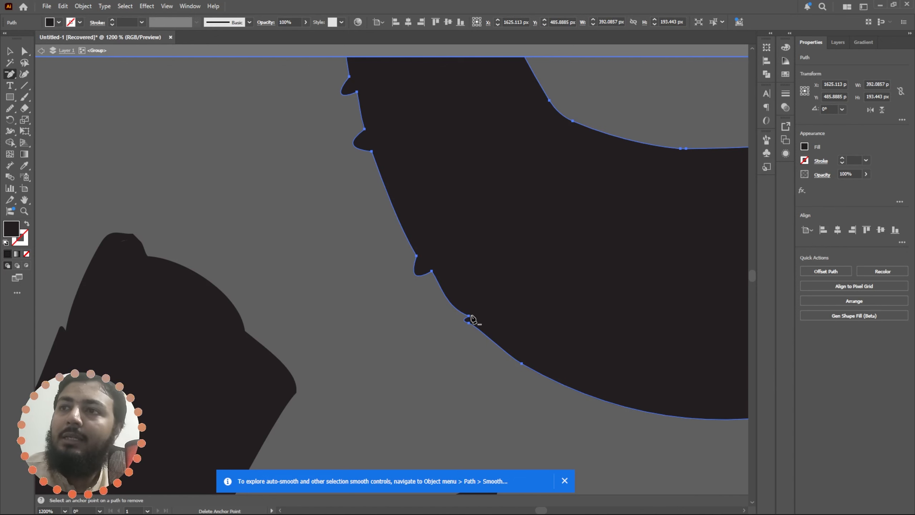
click(469, 318)
click(432, 271)
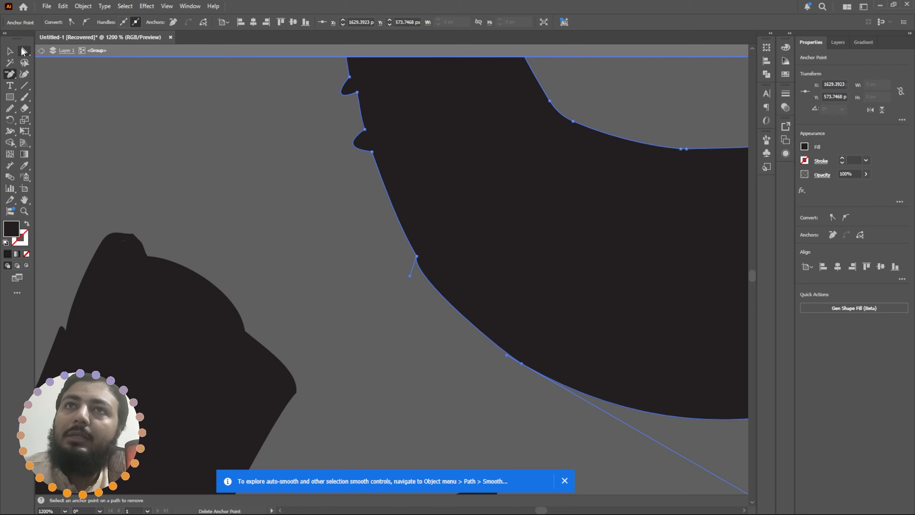
key(a)
click(478, 345)
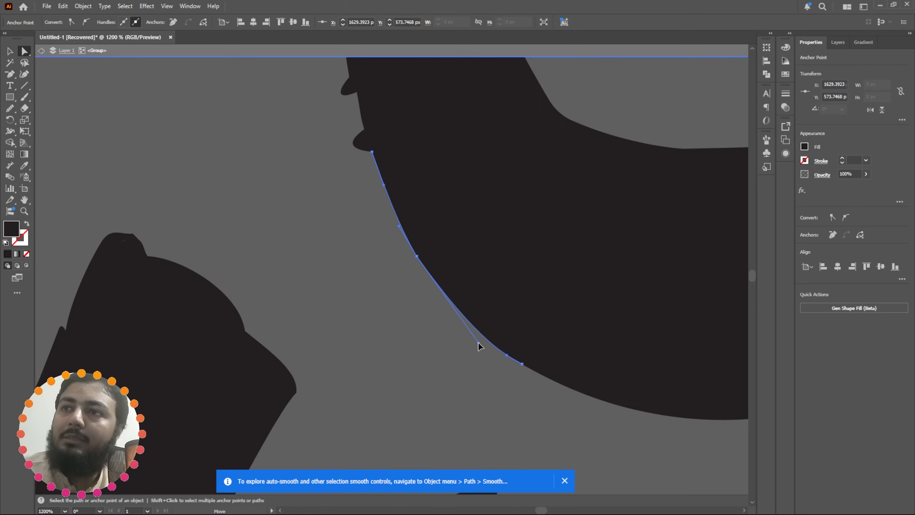
click(472, 335)
- Delete the anchor points of the two upper bumps on the bowl's outer left edge and align the remaining handles with the stroke
scroll(384, 198, up, 3)
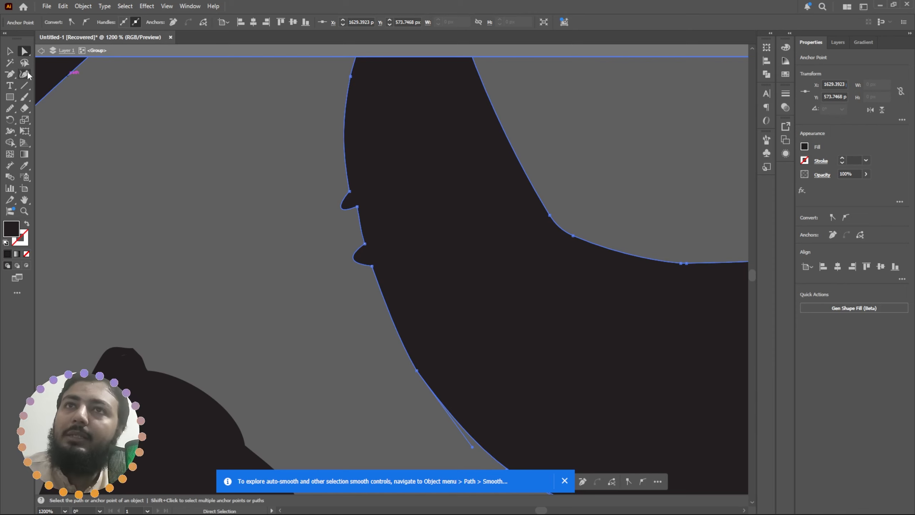
key(minus)
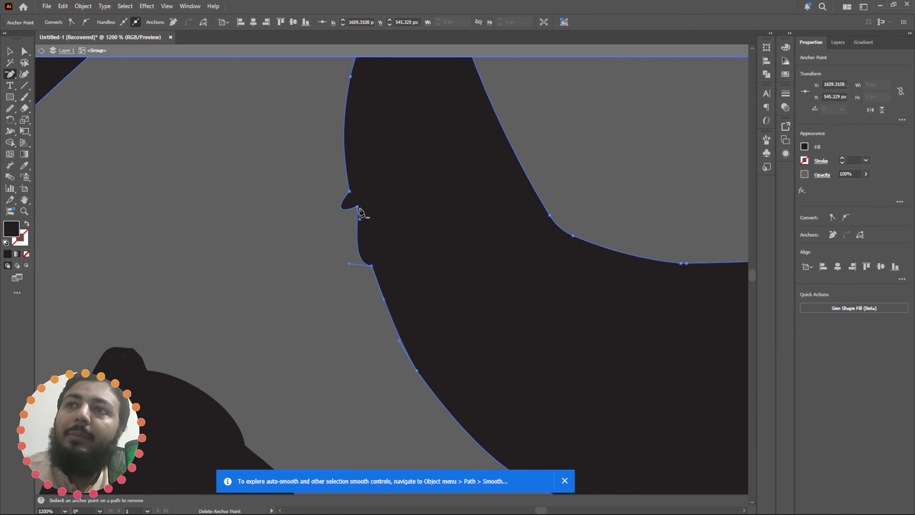
click(357, 207)
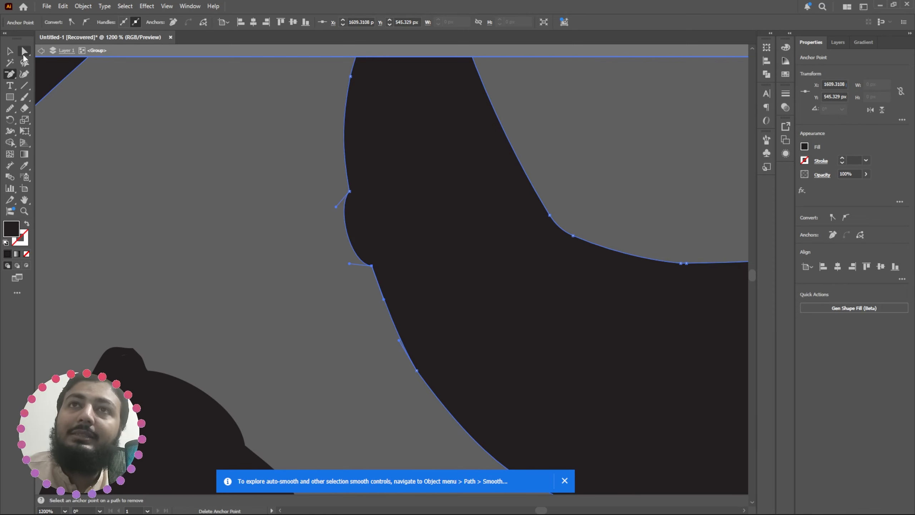
click(24, 54)
drag(335, 212, 353, 221)
drag(348, 265, 360, 231)
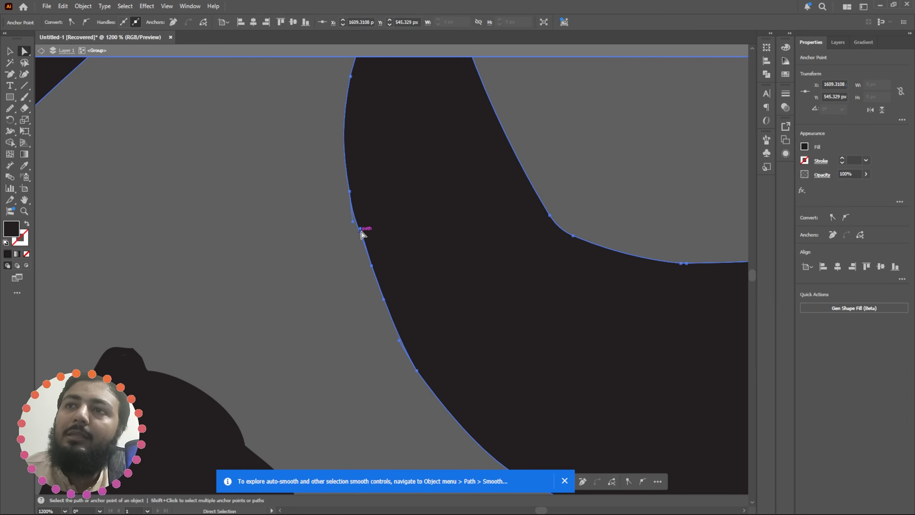
click(361, 231)
- Deselect the upper word's path and leave isolation mode to review the whole calligraphy
scroll(361, 231, down, 5)
scroll(361, 221, up, 2)
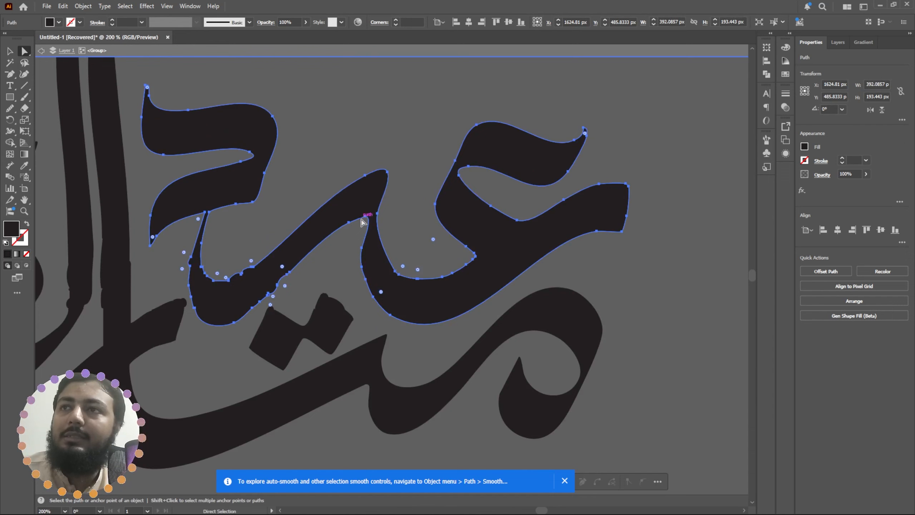
click(364, 328)
scroll(337, 256, down, 3)
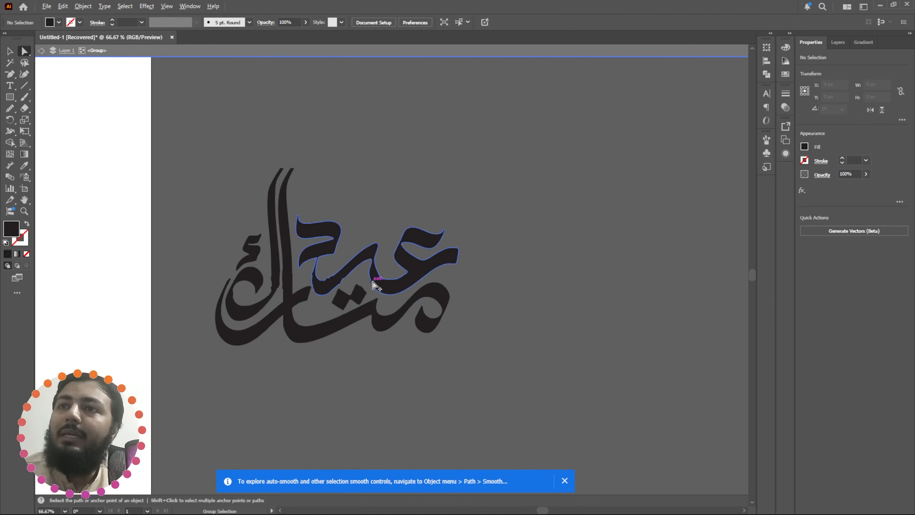
double_click(449, 189)
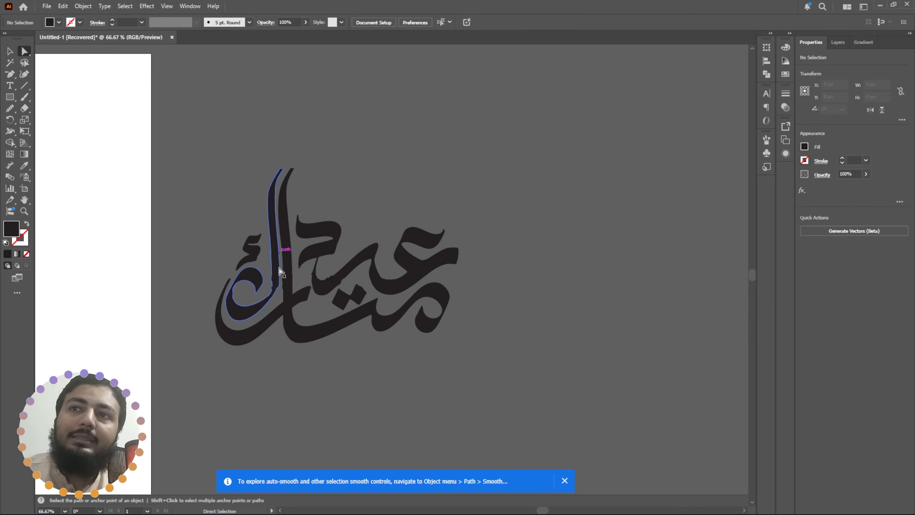
scroll(288, 267, down, 2)
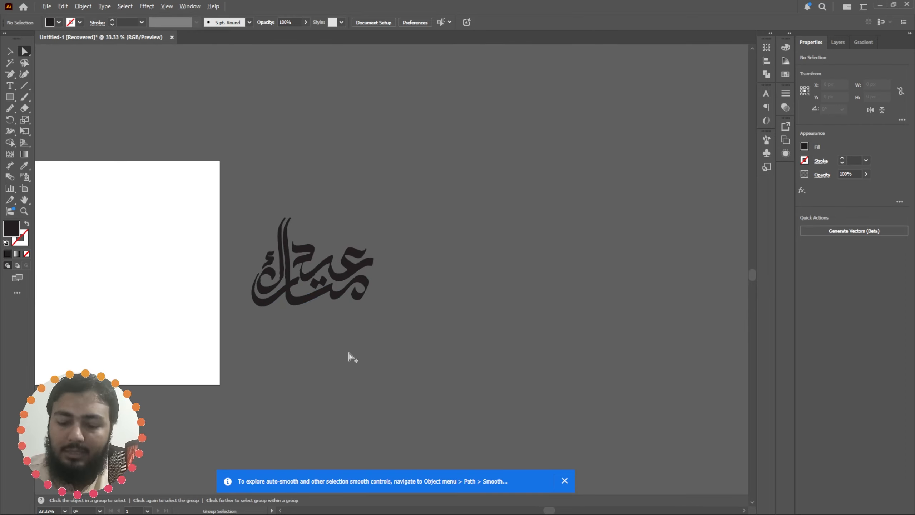
- Switch to Chrome's eid calligraphy image results and preview the black-and-white vectorpic Eid Mubarak design
key(alt+Tab)
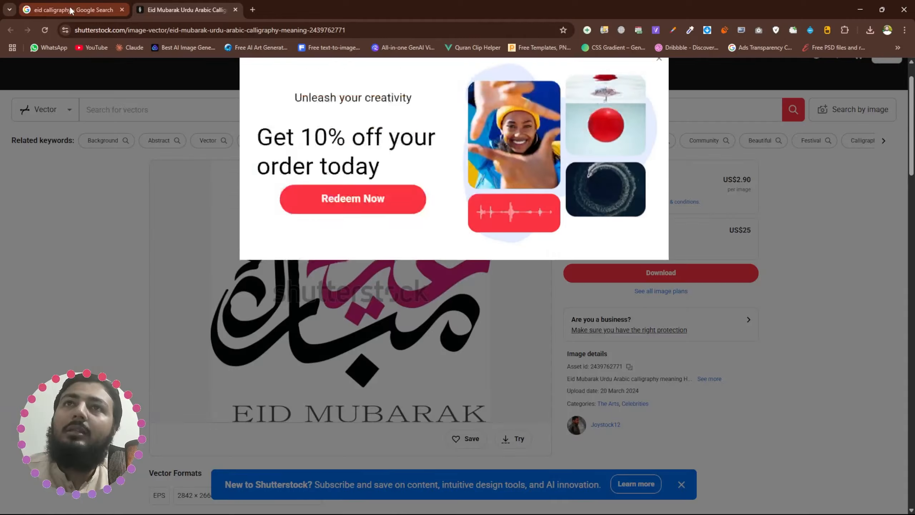
click(71, 10)
scroll(320, 302, down, 6)
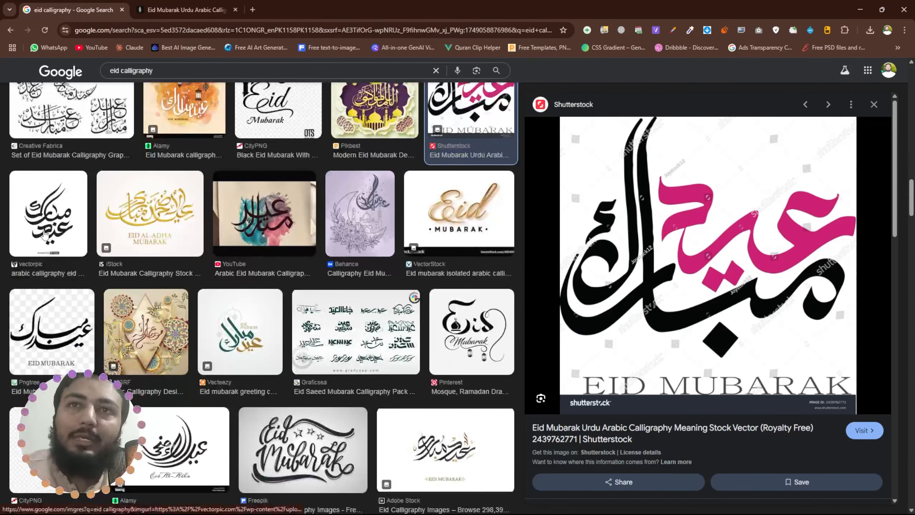
click(52, 221)
scroll(292, 344, down, 8)
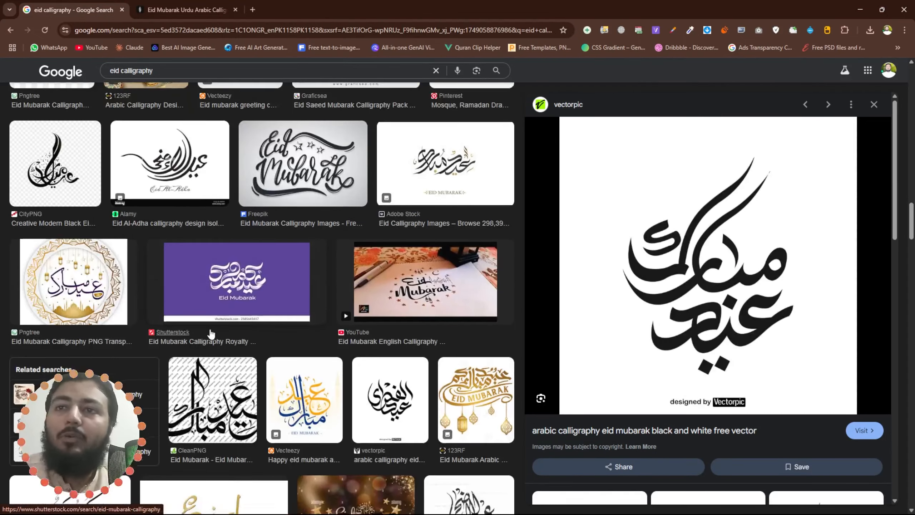
- Browse further through the eid calligraphy image results for other source designs and preview the FAVPNG Eid Mubarak calligraphy
scroll(293, 343, up, 4)
scroll(293, 344, down, 10)
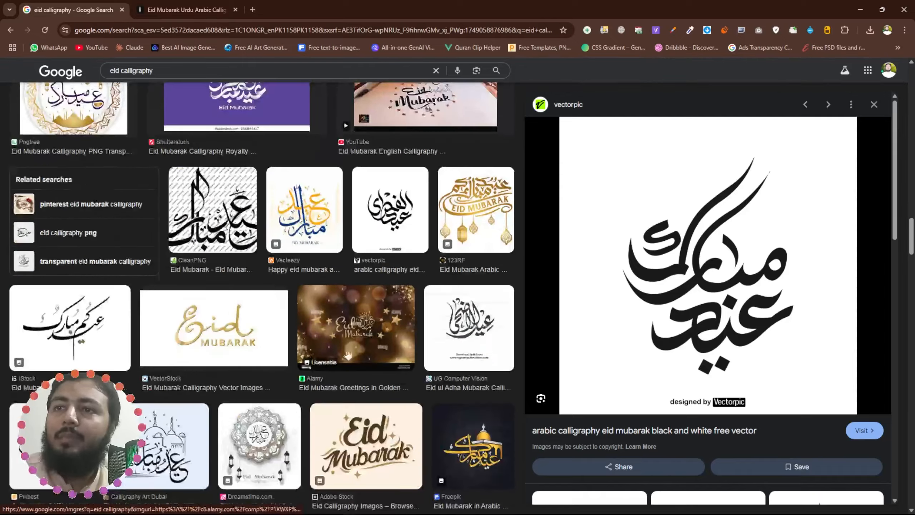
scroll(225, 307, down, 2)
scroll(216, 310, up, 1)
scroll(202, 317, down, 4)
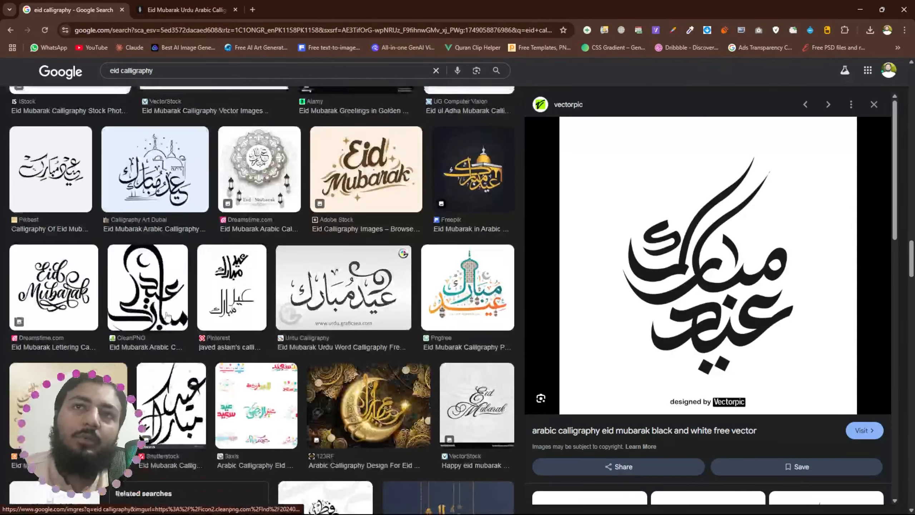
scroll(326, 299, down, 10)
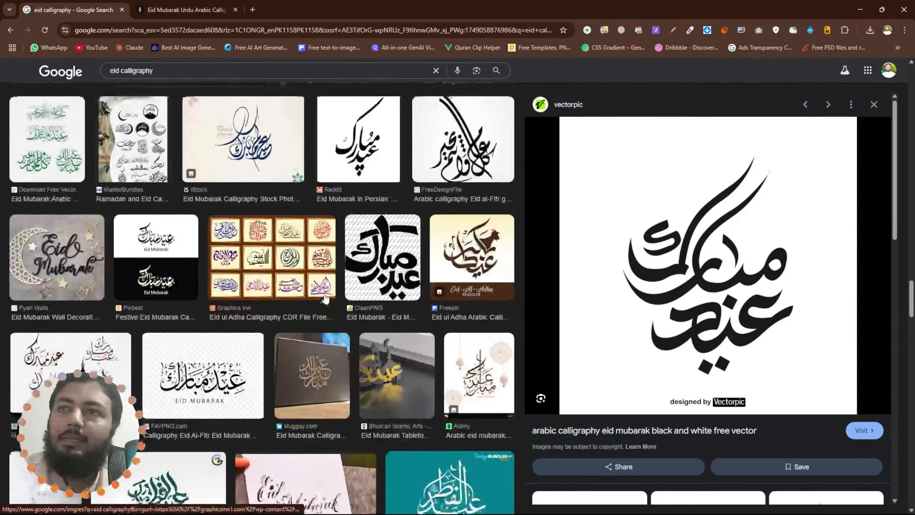
scroll(325, 299, up, 4)
scroll(326, 299, down, 9)
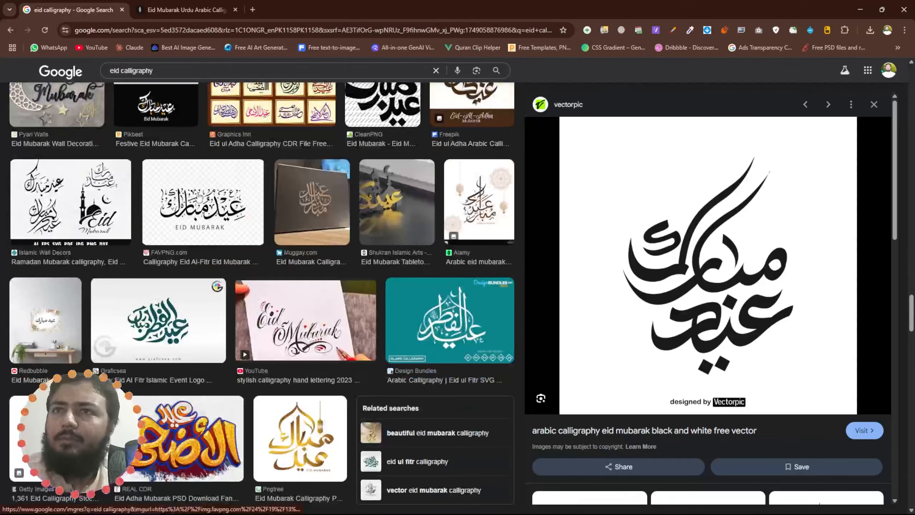
click(199, 196)
scroll(259, 289, down, 5)
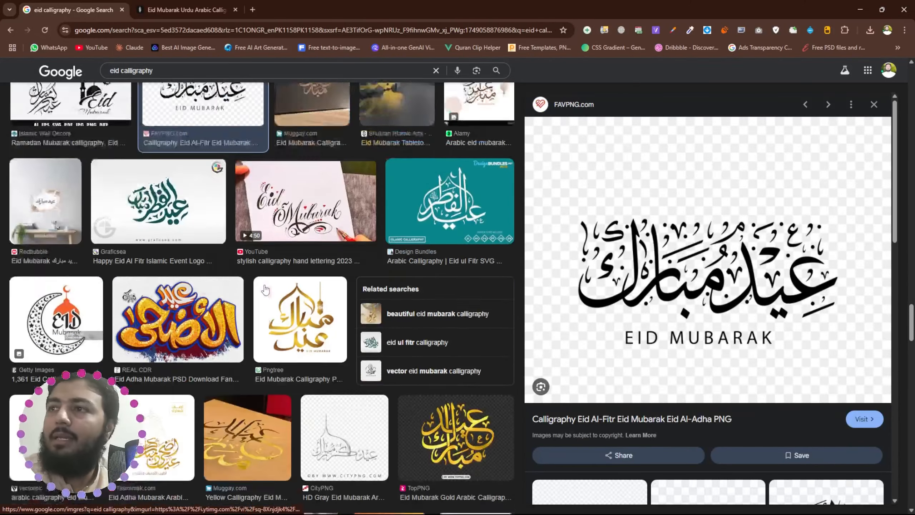
scroll(258, 289, down, 8)
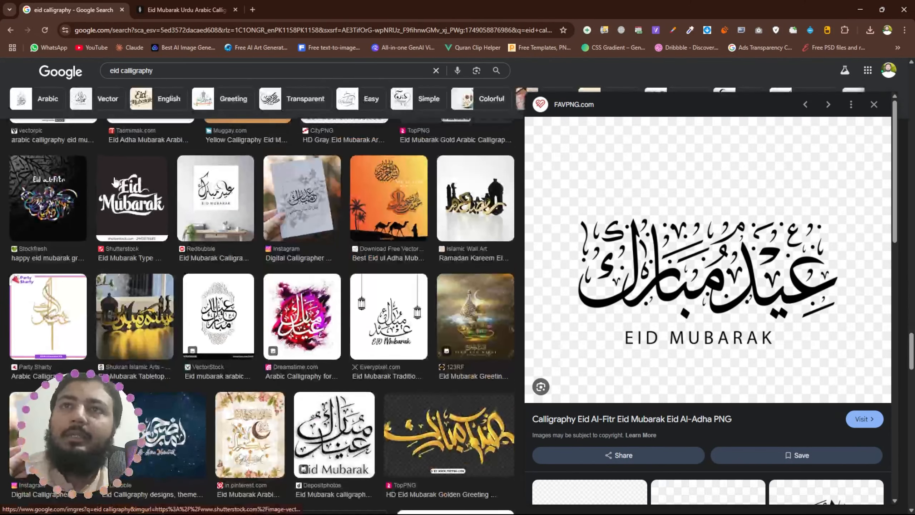
- Preview the white-on-black Shutterstock Eid Mubarak lettering, open its source page in a new tab and return to the image results
click(124, 191)
click(705, 185)
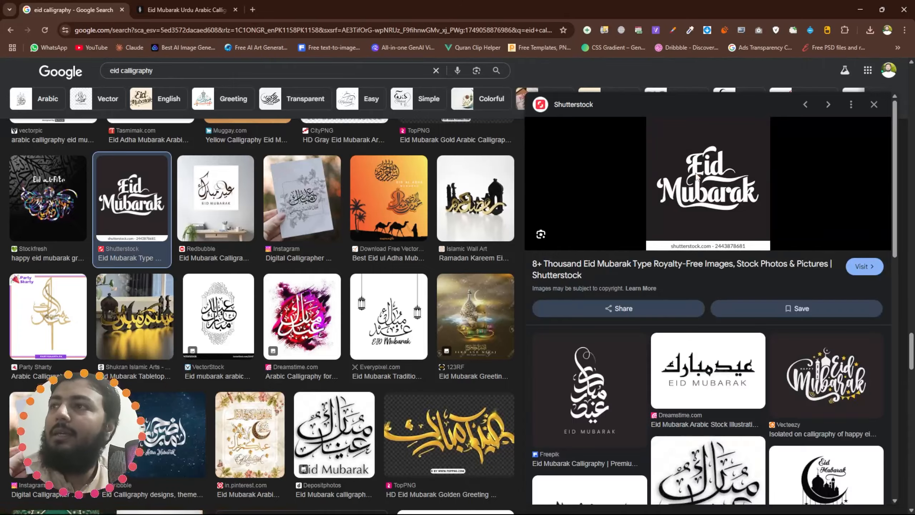
click(70, 10)
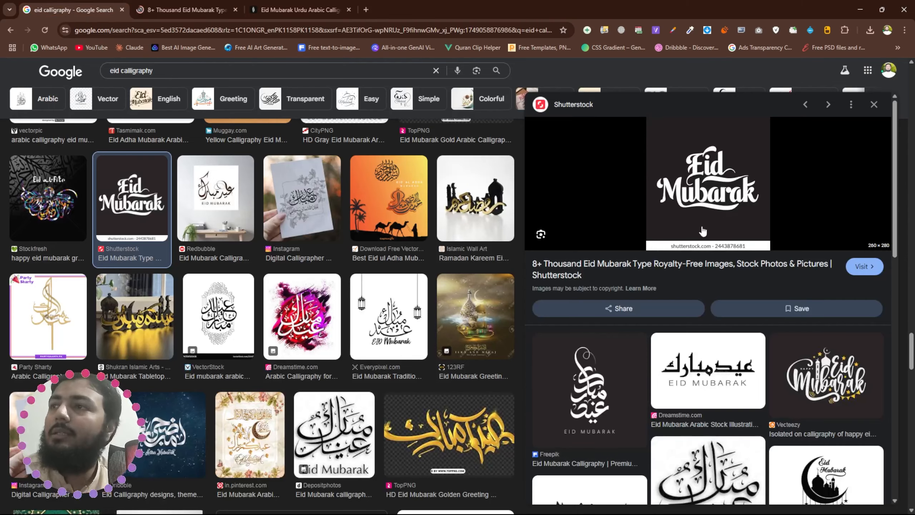
- Copy the white-on-dark Freepik Eid Mubarak calligraphy from the related images and paste it into the Illustrator document
scroll(705, 223, down, 5)
scroll(708, 209, up, 5)
right_click(579, 126)
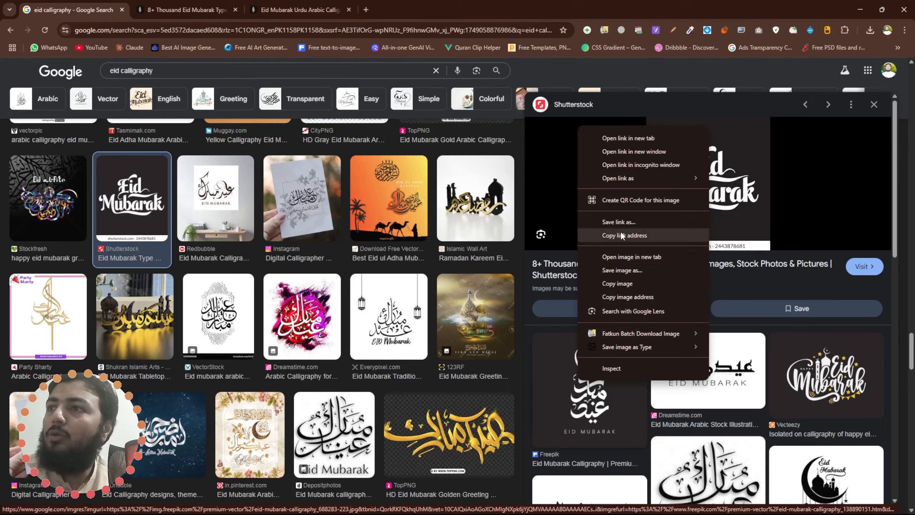
click(634, 284)
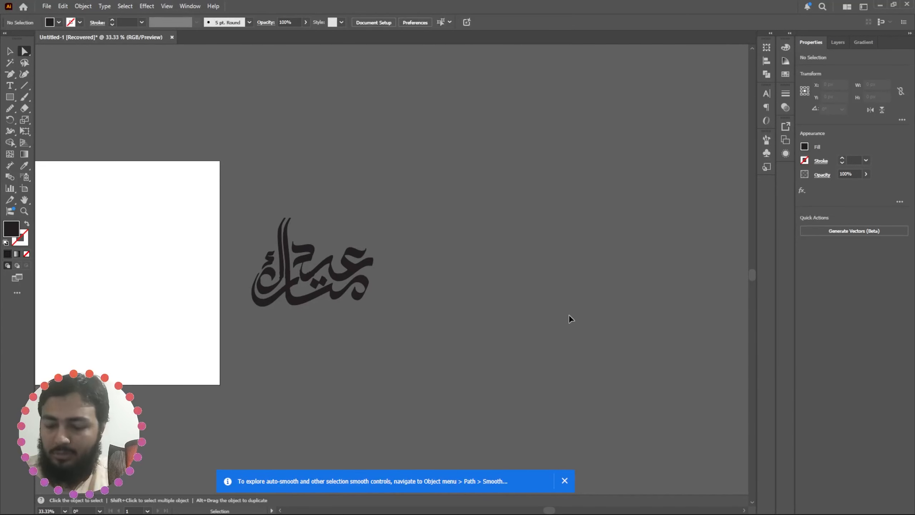
key(ctrl+v)
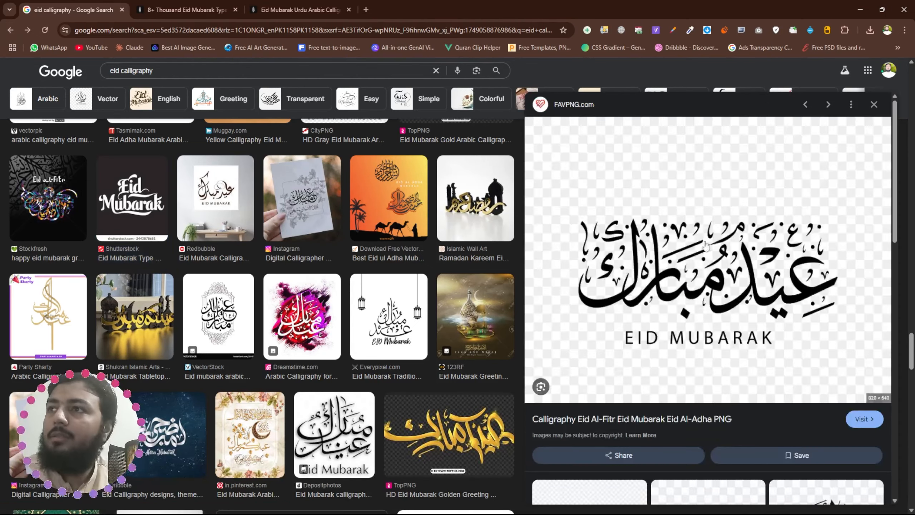
- Copy the FAVPNG Eid Mubarak calligraphy image, paste it into the Illustrator document and move it clear of the traced artwork
right_click(658, 230)
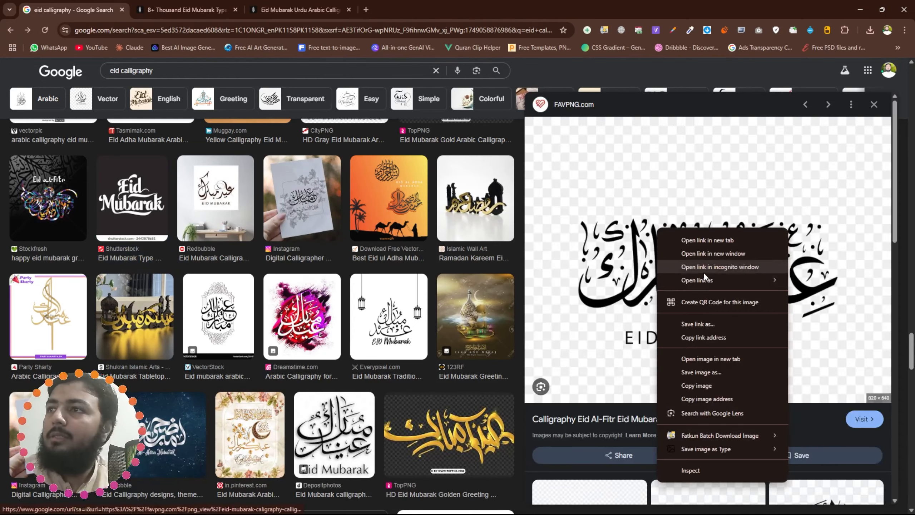
click(714, 390)
key(alt+Tab)
click(633, 373)
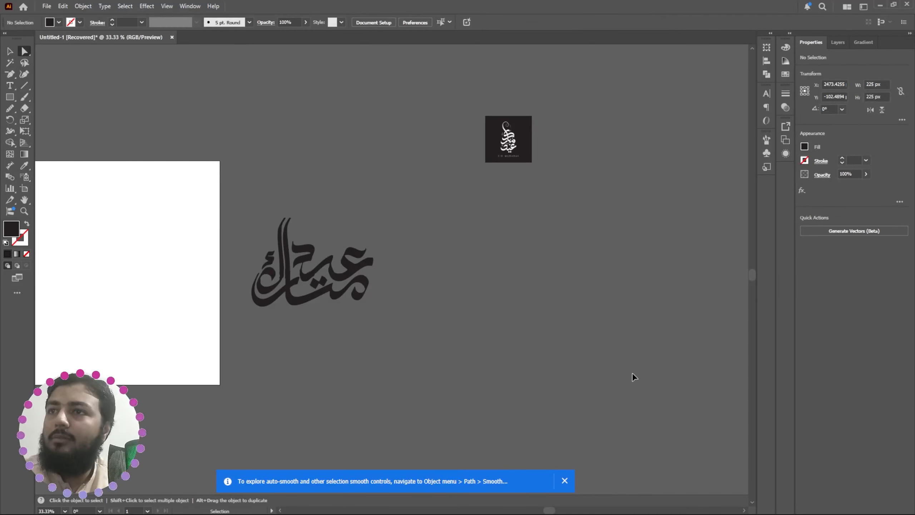
key(ctrl+v)
drag(423, 272, 637, 199)
- Switch back to Chrome's Shutterstock results for eid mubarak type and open the white-on-black Eid Mubarak Typographic design page
key(alt+Tab)
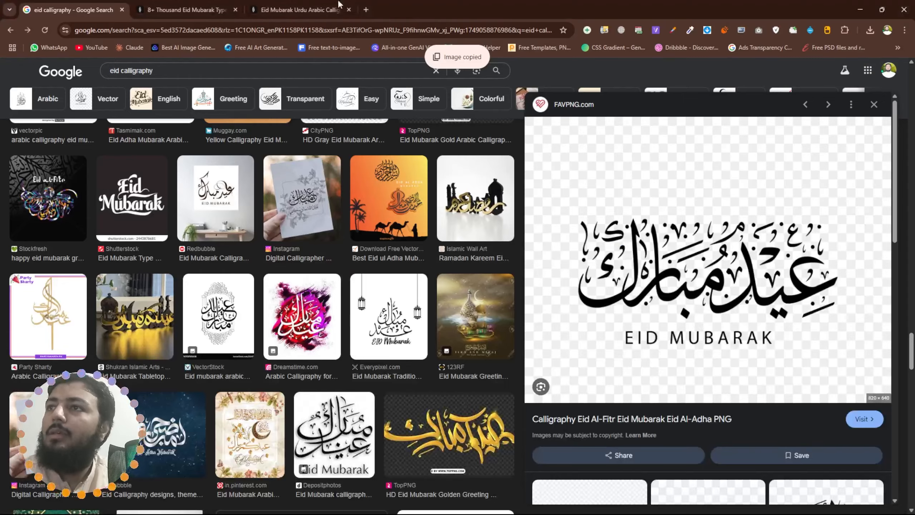
key(ctrl+Tab)
scroll(500, 311, down, 2)
scroll(484, 282, up, 1)
right_click(479, 270)
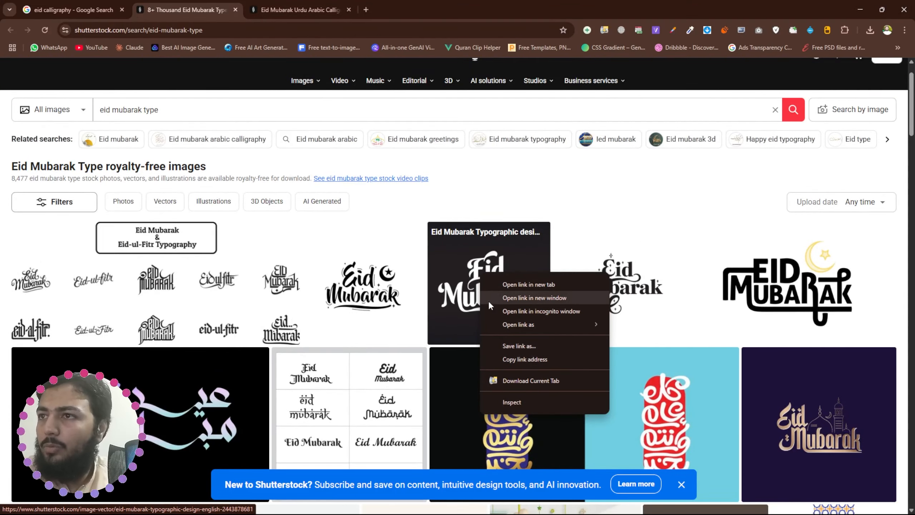
click(467, 276)
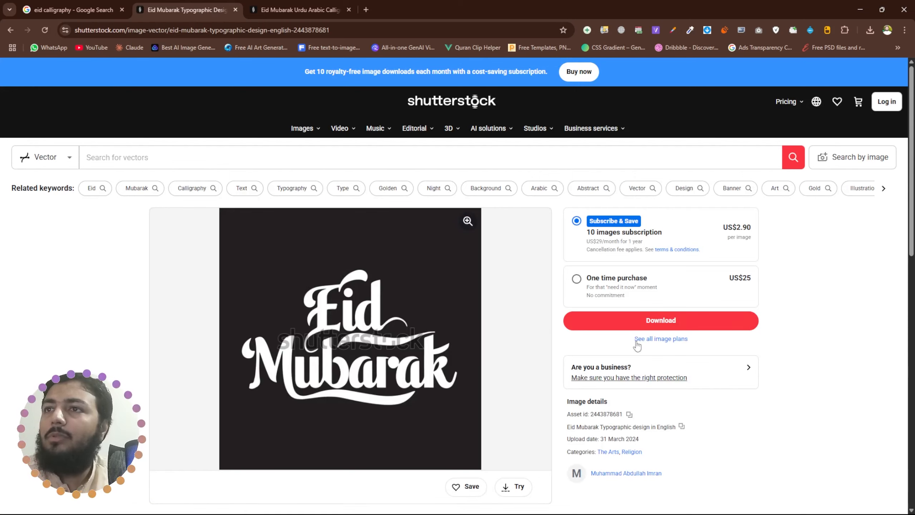
- Return to the Google eid calligraphy image results and reopen the preview of the white-on-black Shutterstock Eid Mubarak lettering
click(22, 8)
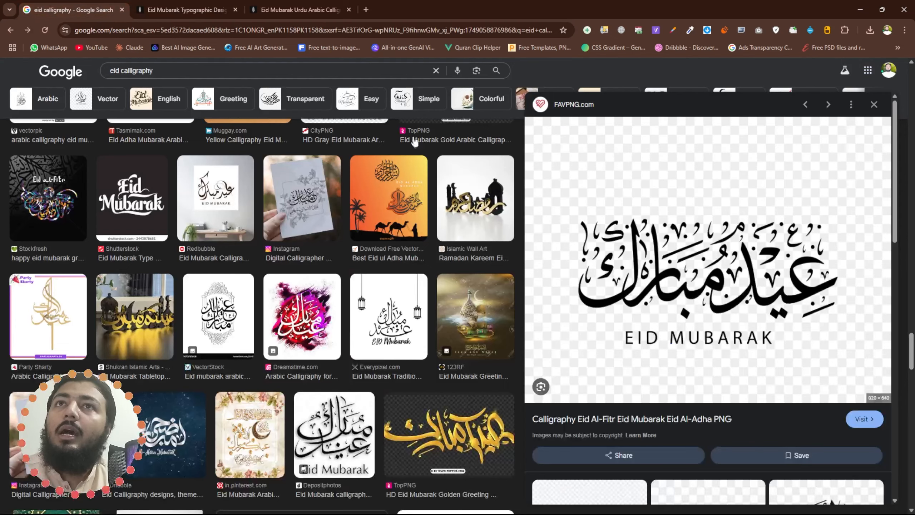
click(10, 31)
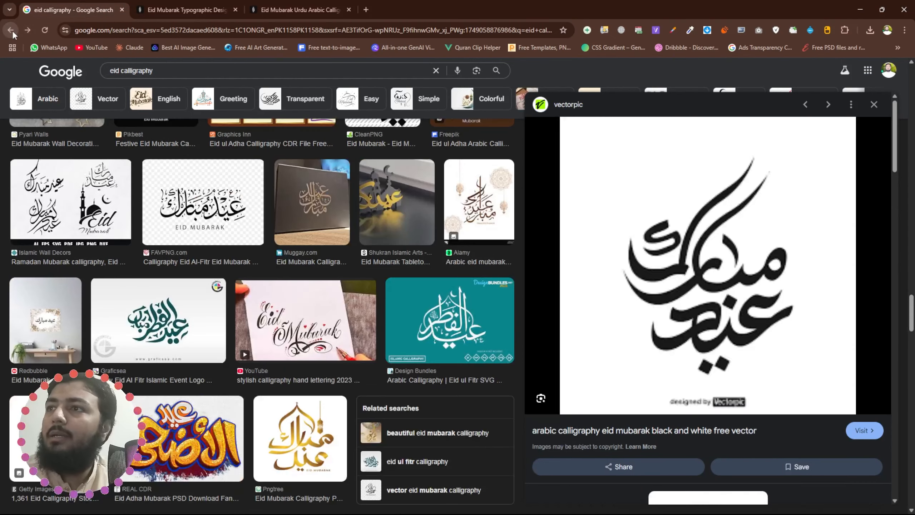
click(10, 31)
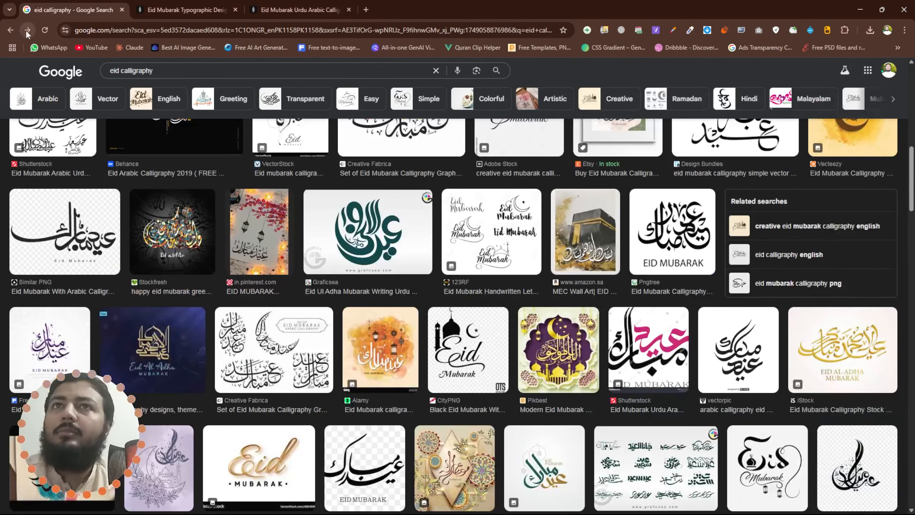
click(27, 31)
click(28, 31)
click(27, 31)
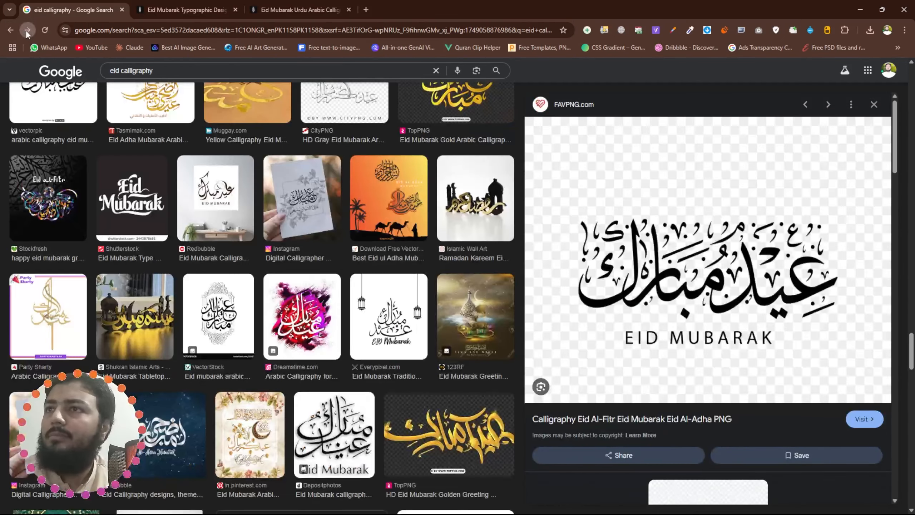
click(28, 32)
- Copy the Shutterstock Eid Mubarak lettering image, paste it into the Illustrator document and place it below the FAVPNG calligraphy
right_click(715, 171)
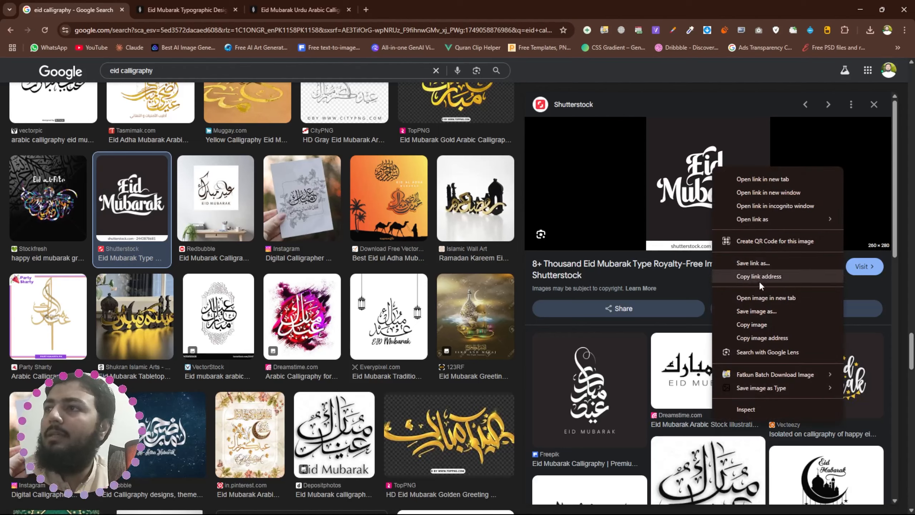
click(767, 326)
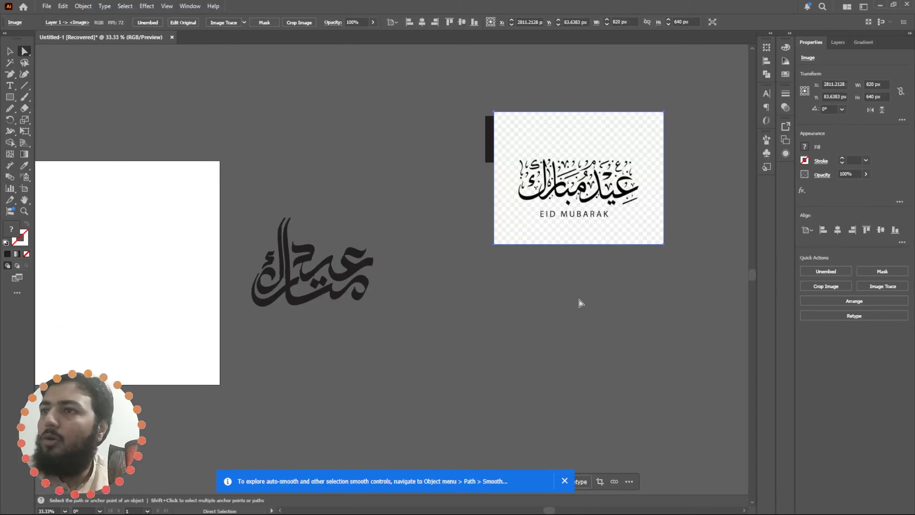
click(594, 316)
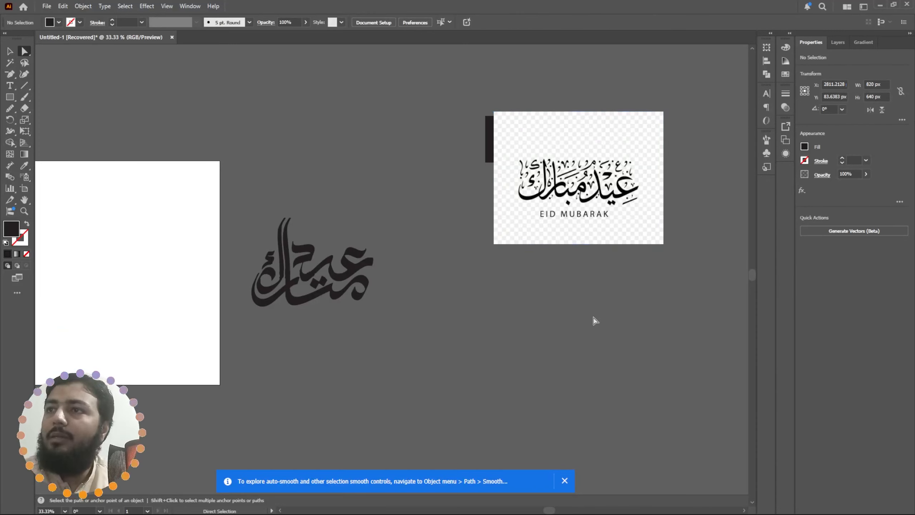
key(ctrl+v)
drag(409, 277, 541, 326)
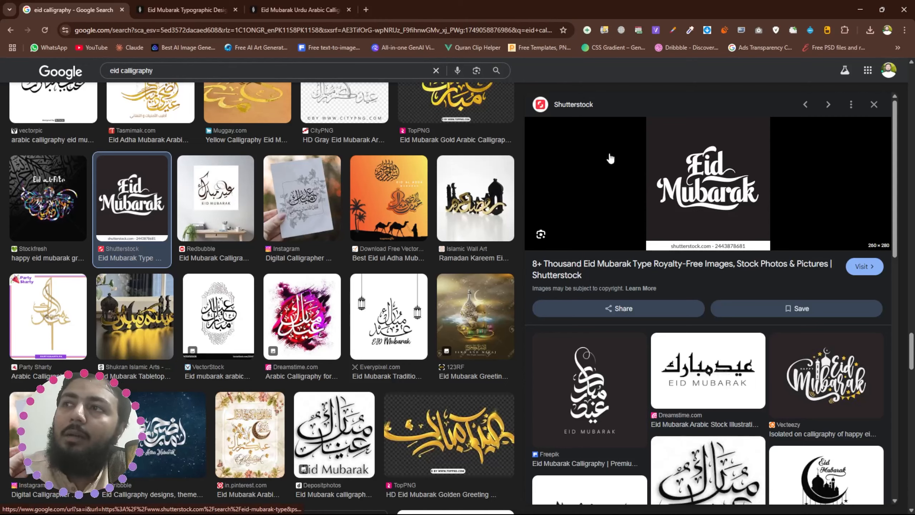
- Look at the lettering's Shutterstock source page, return to the Google results and switch back to Illustrator
click(867, 267)
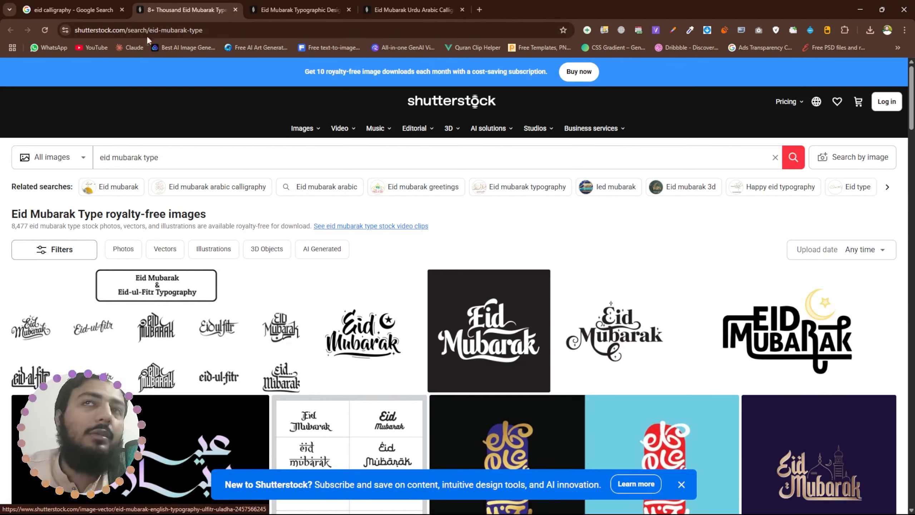
click(74, 10)
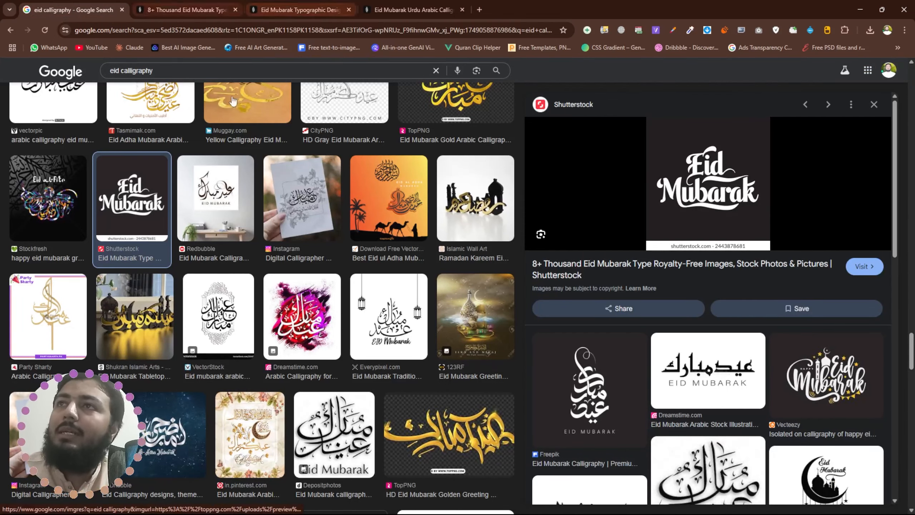
click(860, 10)
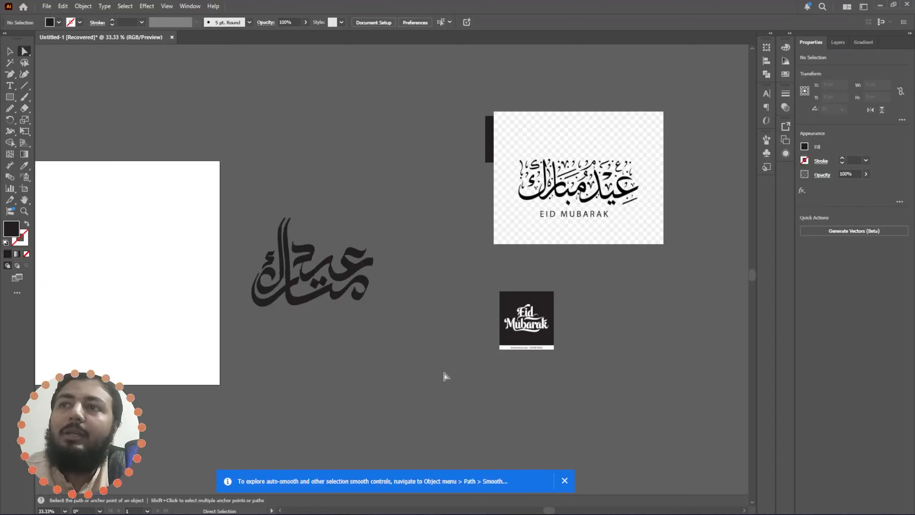
- Move the FAVPNG image above the traced calligraphy and place two copies of the Shutterstock lettering image side by side
drag(579, 213, 337, 160)
drag(518, 320, 619, 269)
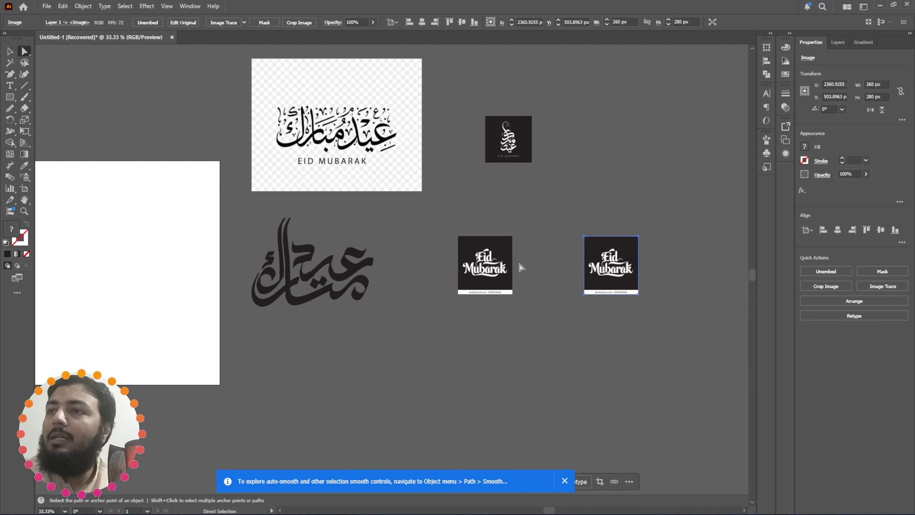
- Trace one copy of the Shutterstock lettering with the Low Fidelity Photo preset and expand it into paths
click(886, 287)
click(831, 334)
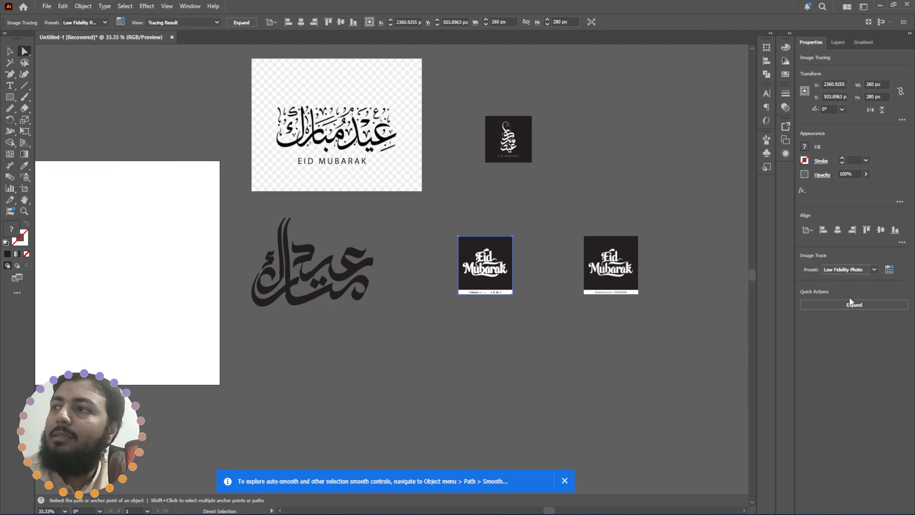
click(857, 305)
- Ungroup the expanded lettering trace and delete its dark background and the watermark strip beneath it
scroll(445, 244, up, 4)
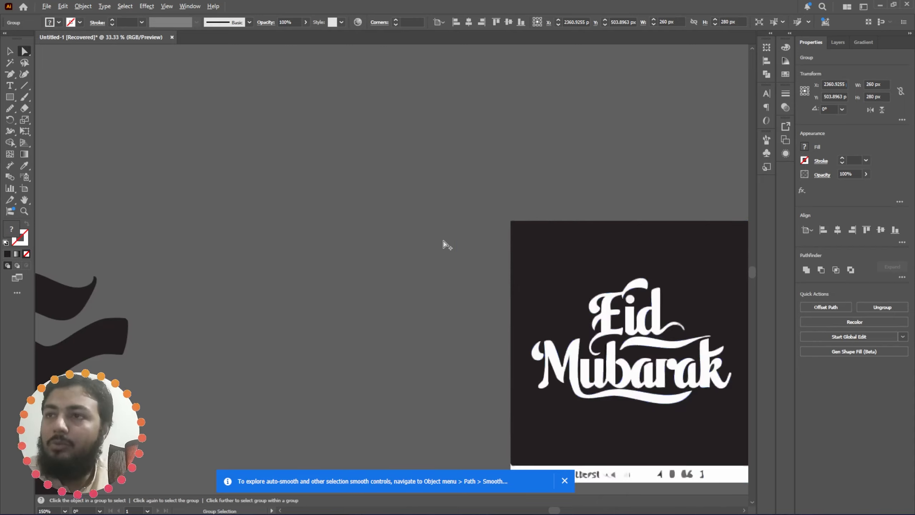
drag(490, 275, 241, 180)
scroll(269, 224, down, 3)
drag(306, 275, 255, 281)
scroll(255, 259, up, 2)
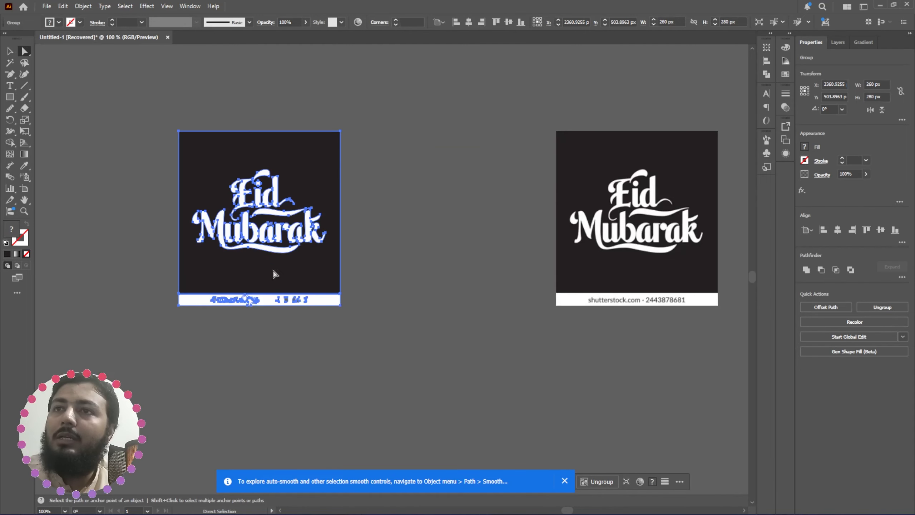
click(871, 304)
click(222, 346)
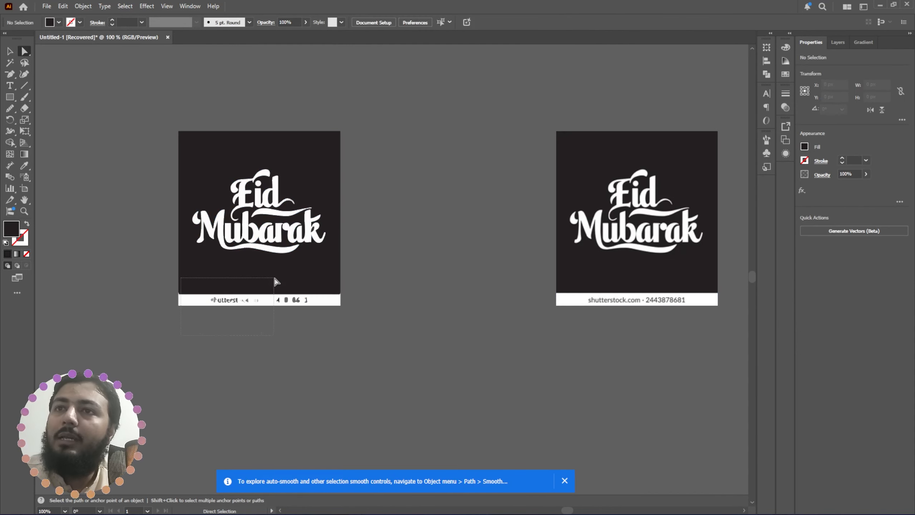
drag(274, 281, 380, 352)
key(Delete)
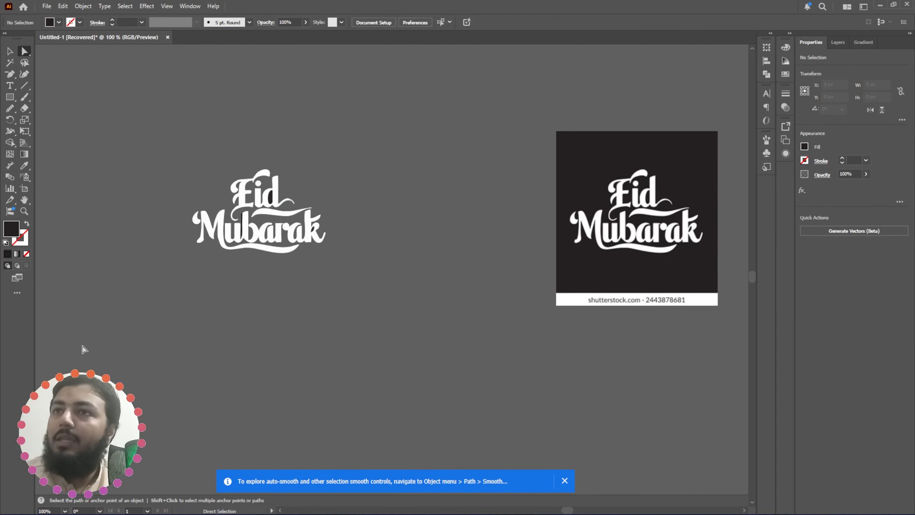
- Select the traced Eid Mubarak lettering and remove the dark shape inside the letter d with Shape Builder
scroll(220, 292, up, 1)
drag(352, 294, 292, 414)
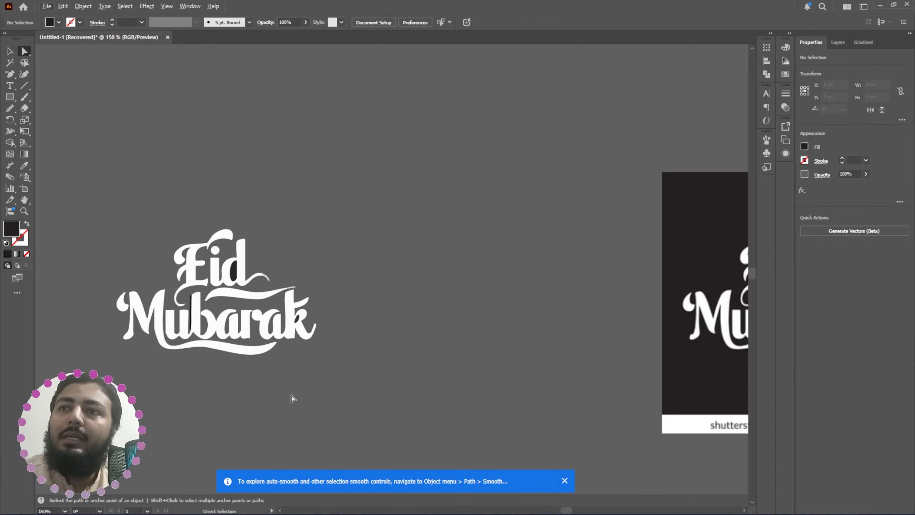
scroll(100, 274, up, 1)
key(ctrl+a)
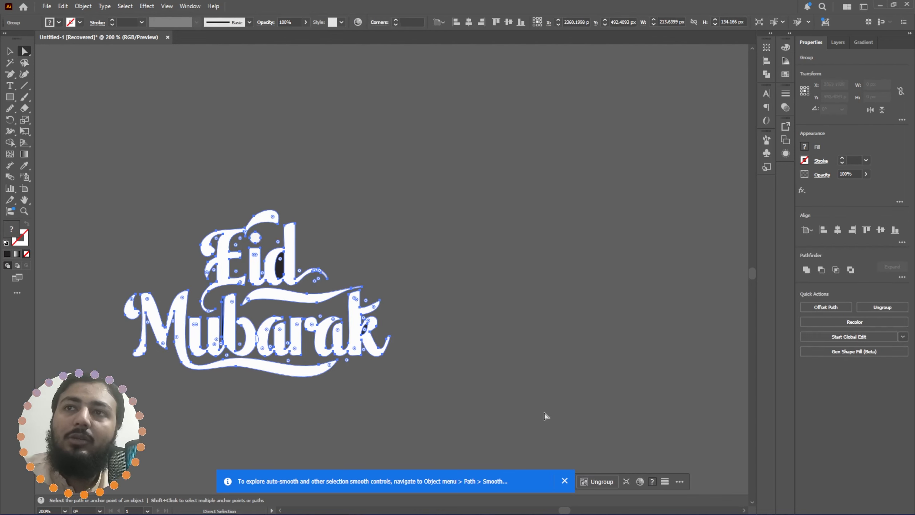
click(10, 142)
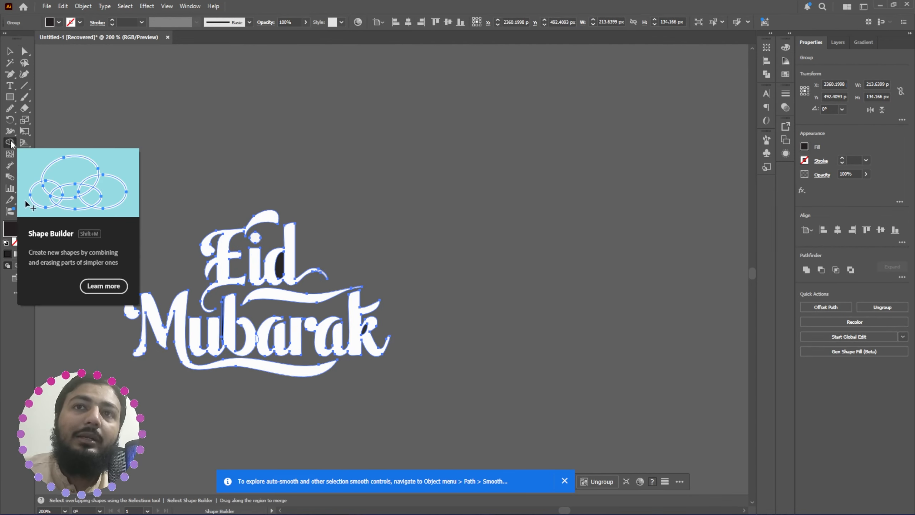
alt+click(280, 267)
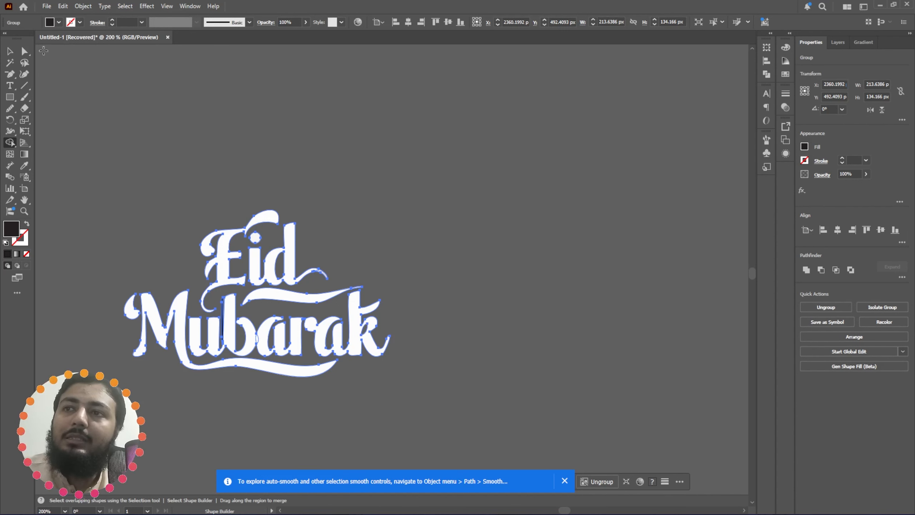
- Review the General preferences and close them
click(66, 7)
mouse_move(163, 318)
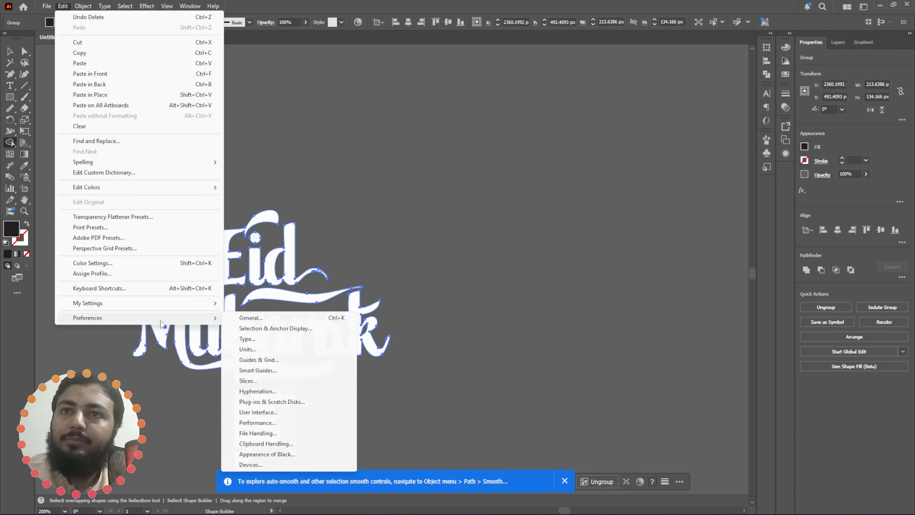
click(247, 319)
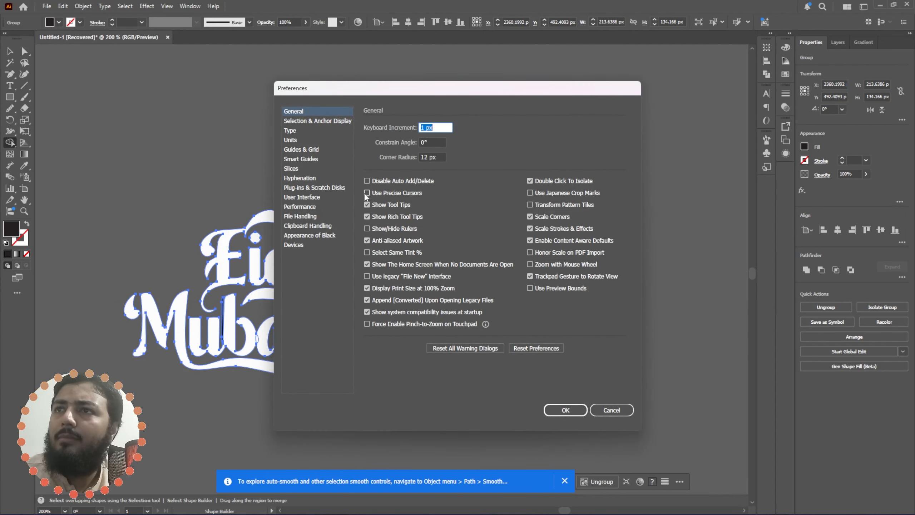
click(565, 411)
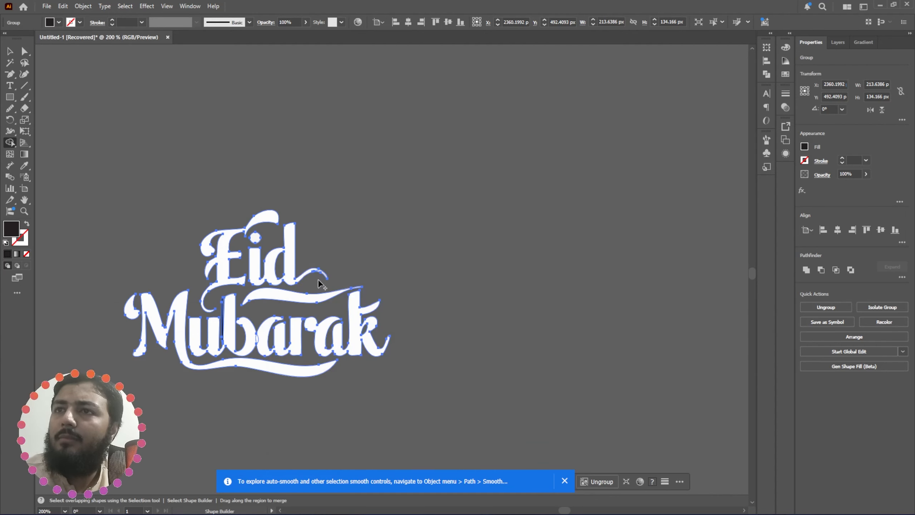
click(10, 75)
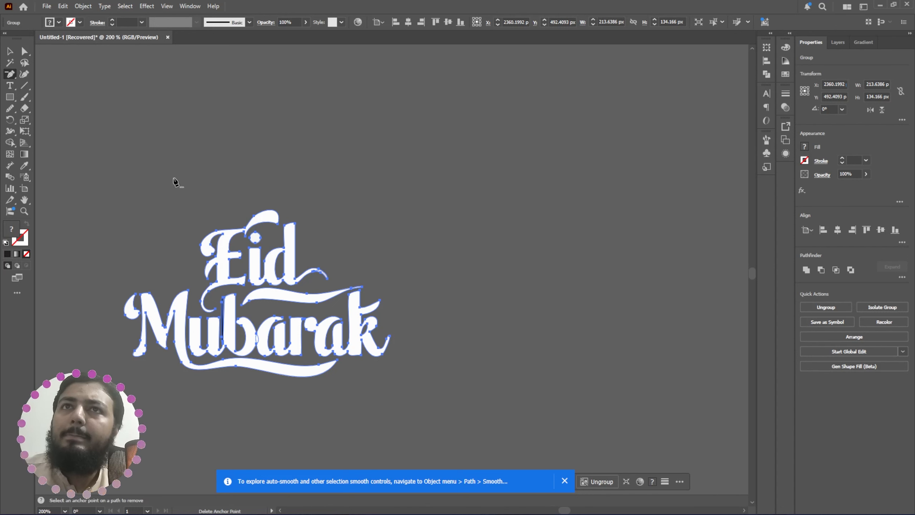
click(14, 131)
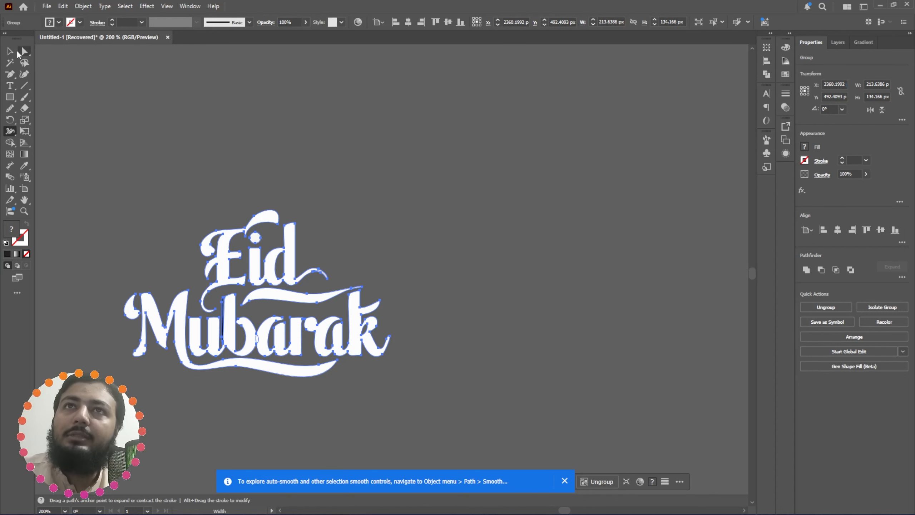
click(11, 51)
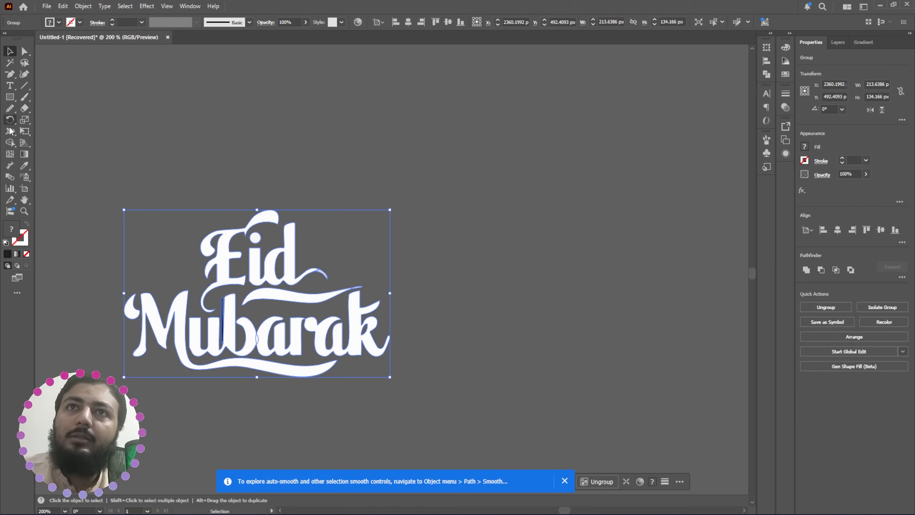
- Remove the dark sliver between the u and b of Mubarak with Shape Builder and deselect the lettering
click(10, 142)
scroll(216, 360, up, 2)
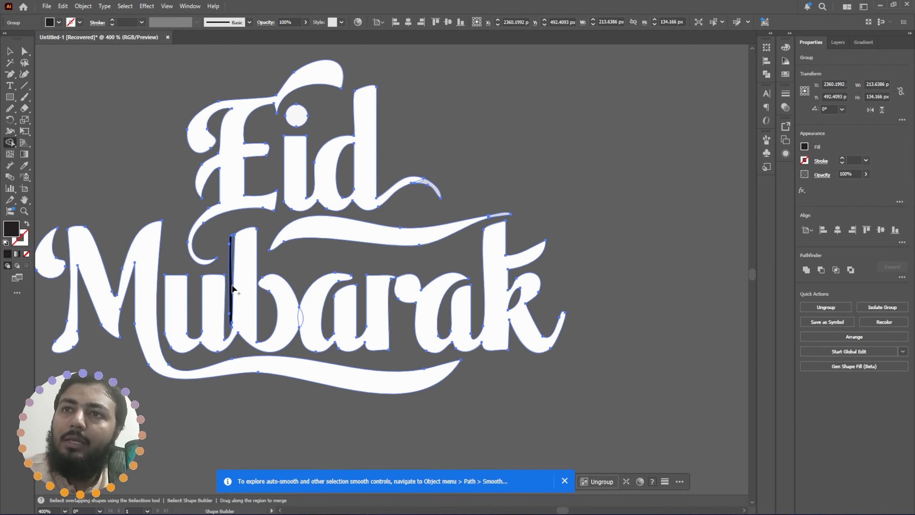
alt+click(232, 286)
scroll(249, 279, down, 3)
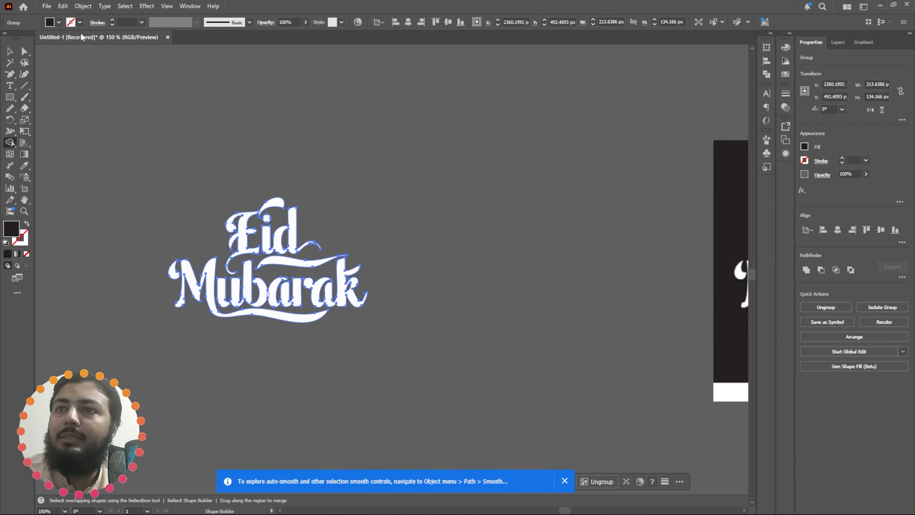
click(9, 52)
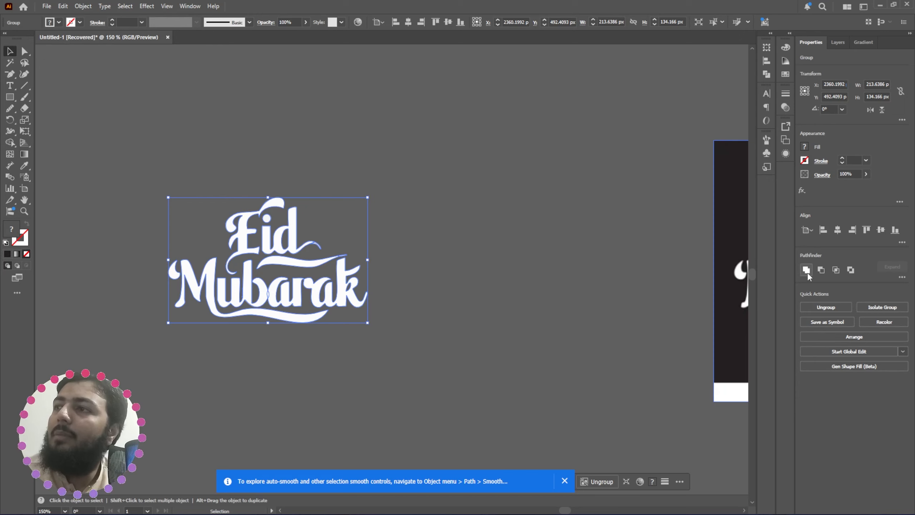
click(325, 352)
- Nudge the white-on-dark Freepik calligraphy image aside and trace it with the Low Fidelity Photo preset
scroll(324, 352, down, 4)
drag(321, 323, 326, 119)
click(339, 209)
scroll(344, 207, up, 4)
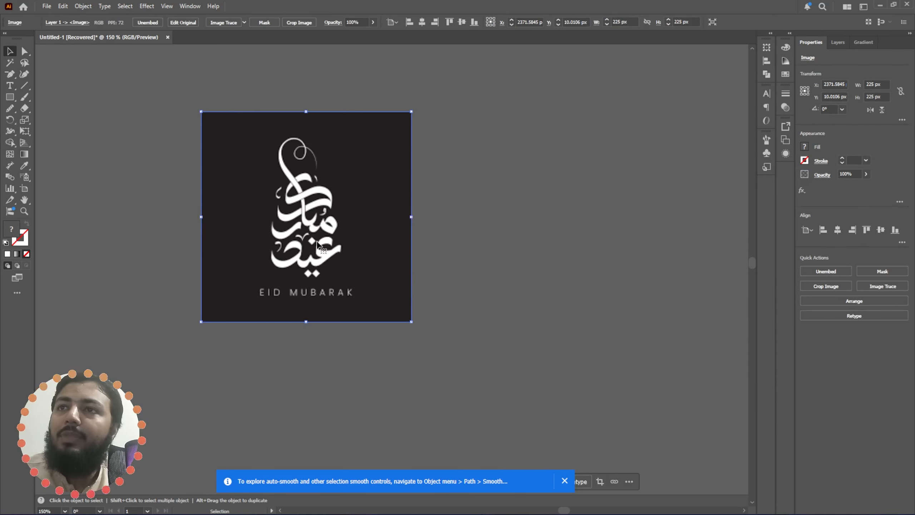
drag(317, 242, 338, 262)
click(889, 287)
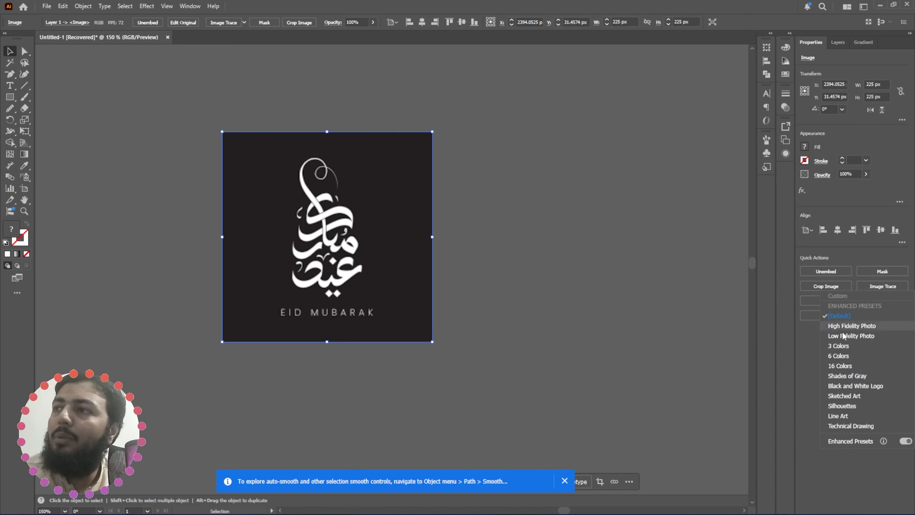
click(840, 334)
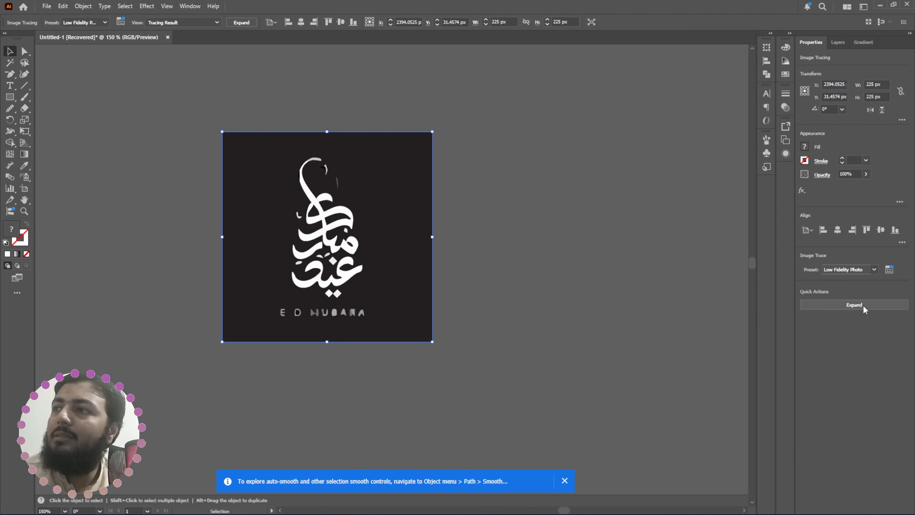
click(863, 306)
click(889, 307)
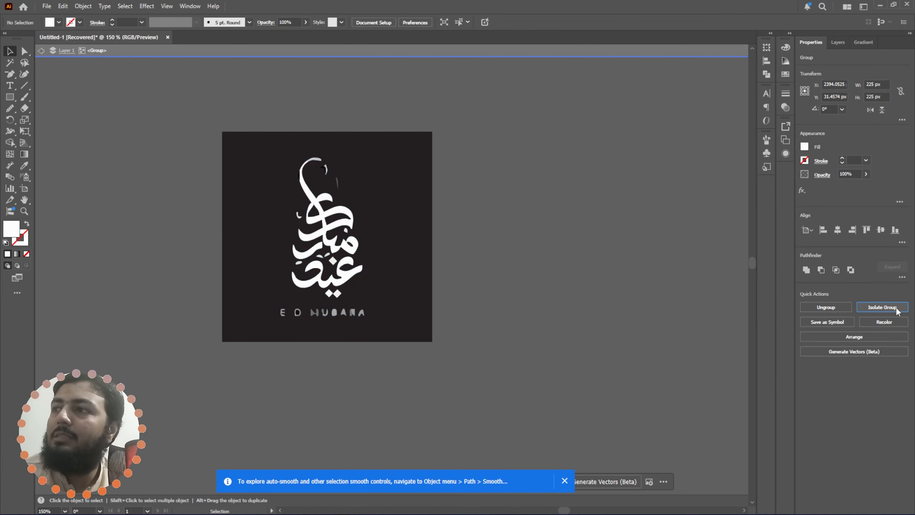
key(ctrl+z)
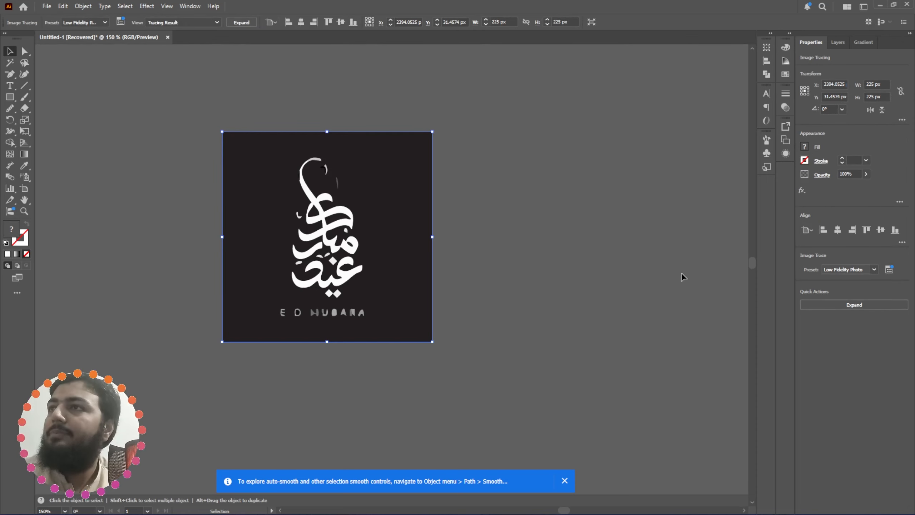
- Expand the traced white-on-dark calligraphy and delete its dark square background
click(841, 304)
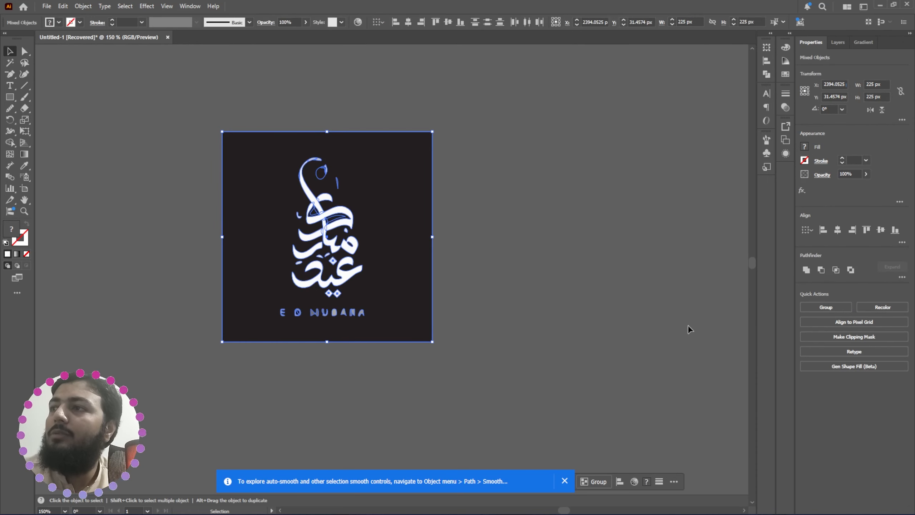
click(478, 318)
drag(378, 286, 589, 281)
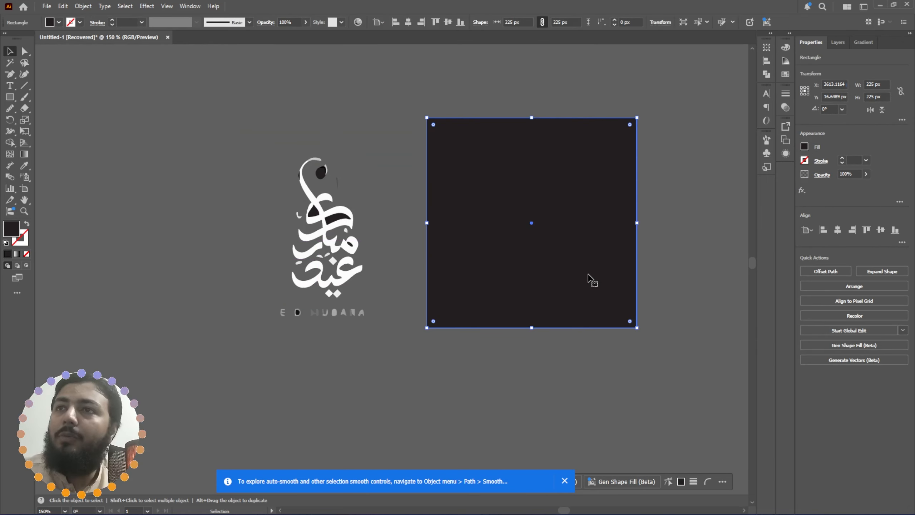
key(Delete)
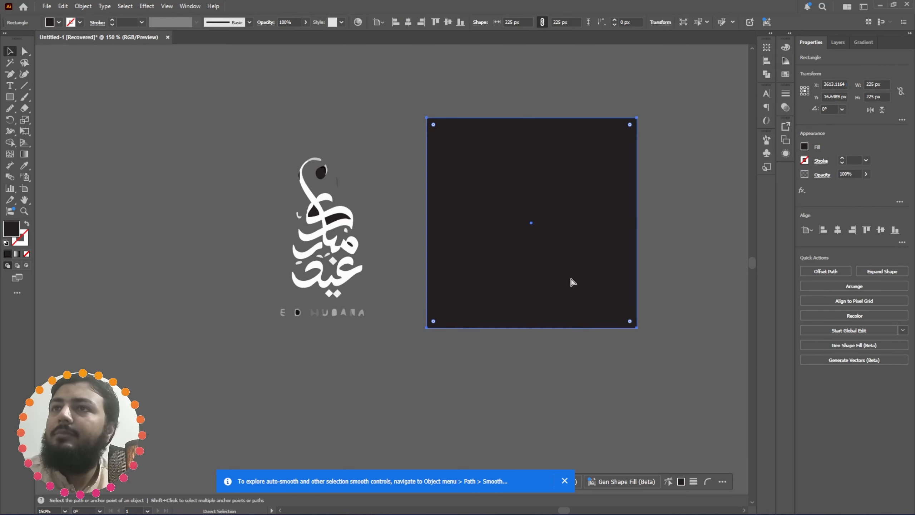
key(ctrl+z)
click(607, 289)
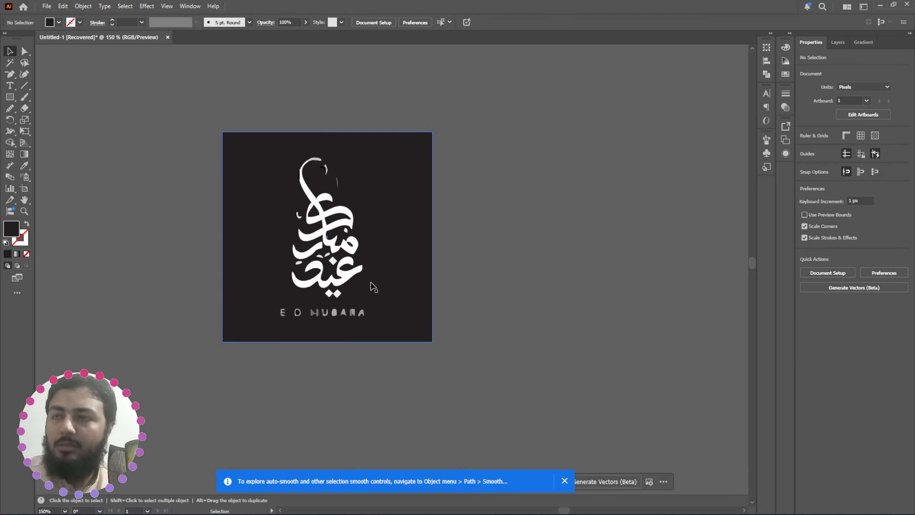
drag(373, 286, 407, 310)
key(Delete)
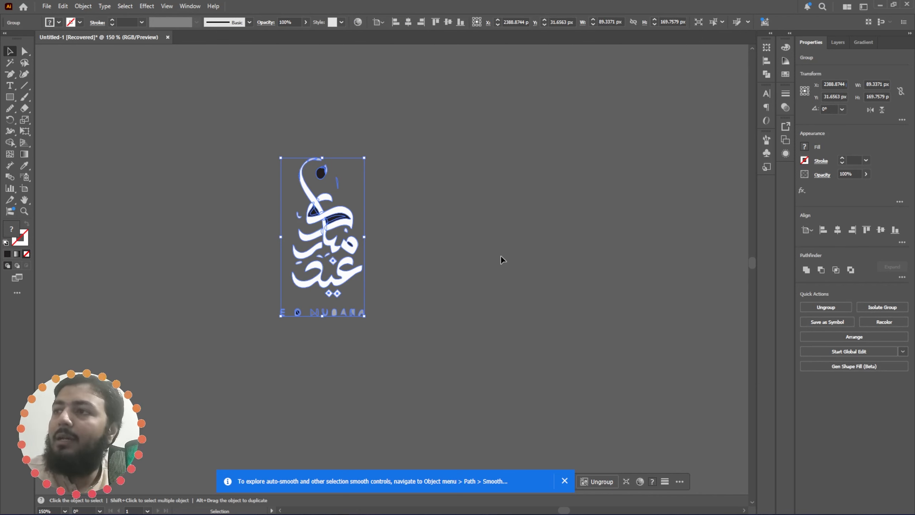
- Ungroup the expanded artwork and delete the small Latin-letter caption below the Arabic calligraphy
click(816, 307)
click(630, 332)
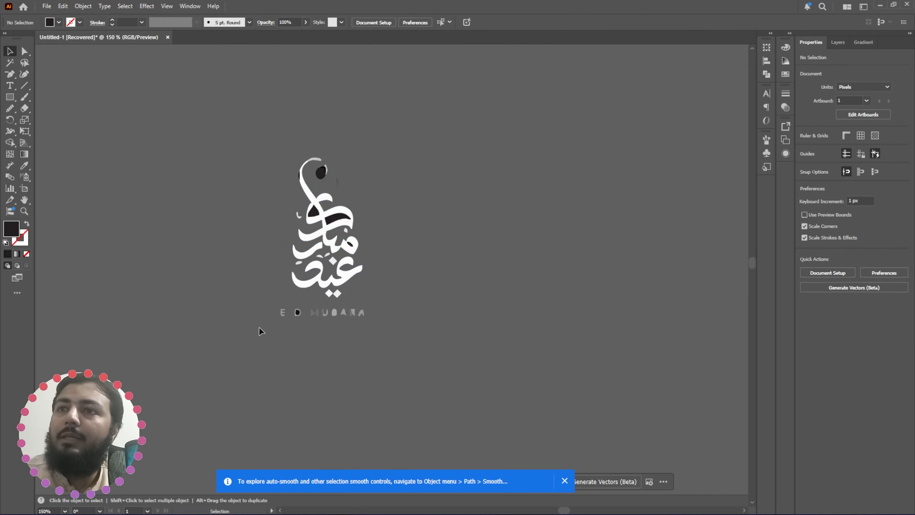
drag(259, 326, 422, 301)
key(Delete)
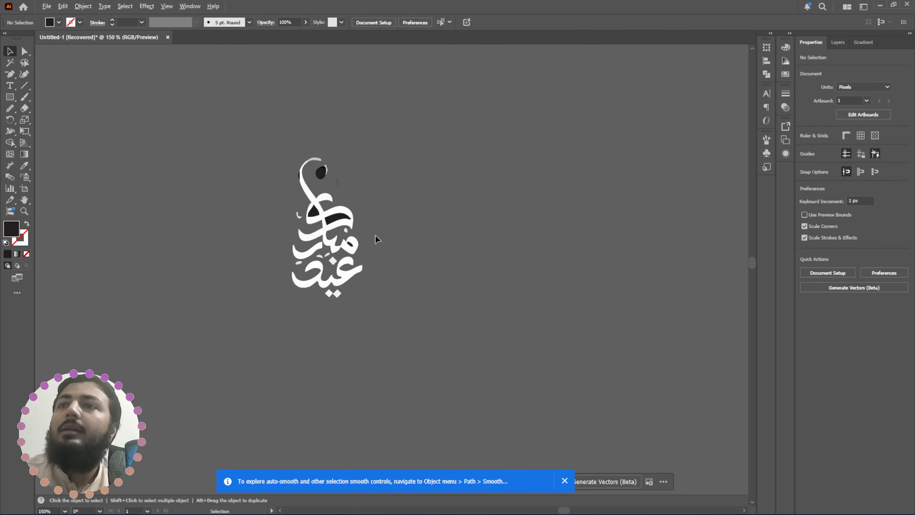
- Select the Arabic calligraphy and remove the dark oval and stray sliver around its top curl with Shape Builder
scroll(375, 234, up, 2)
drag(436, 434, 437, 434)
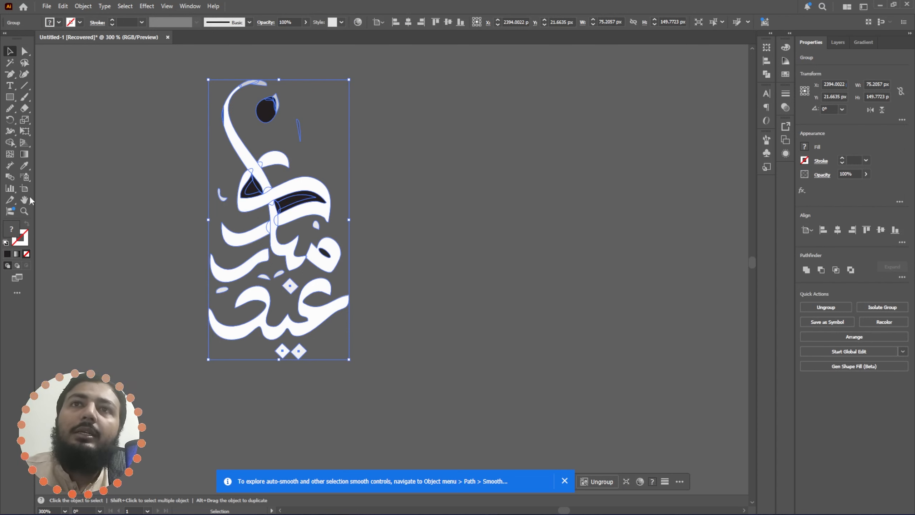
click(10, 143)
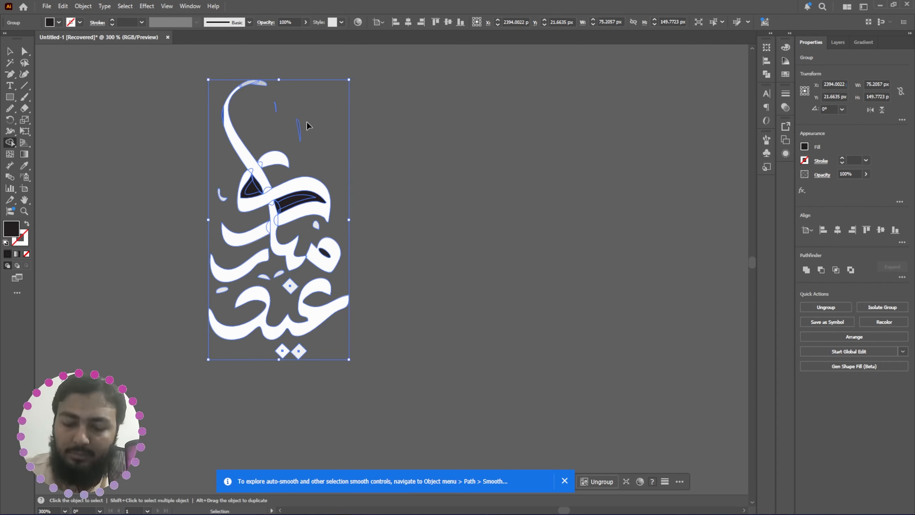
click(258, 106)
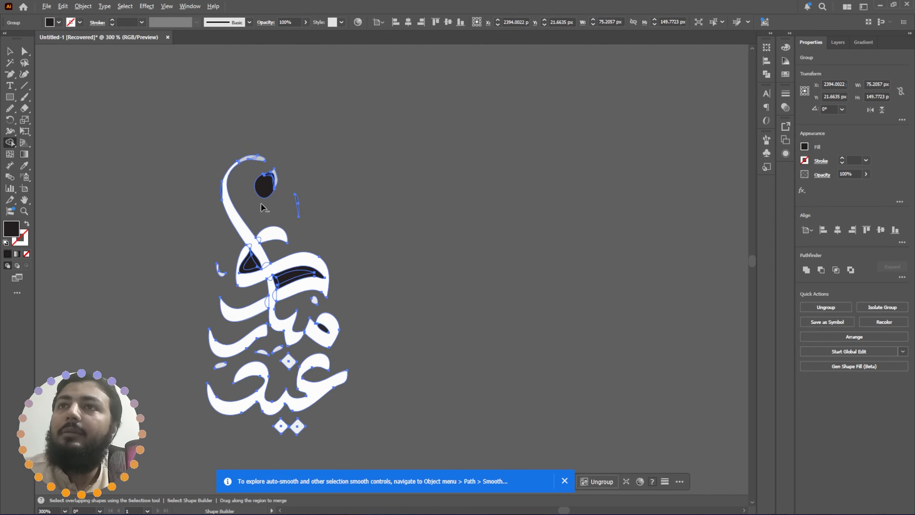
scroll(261, 203, up, 2)
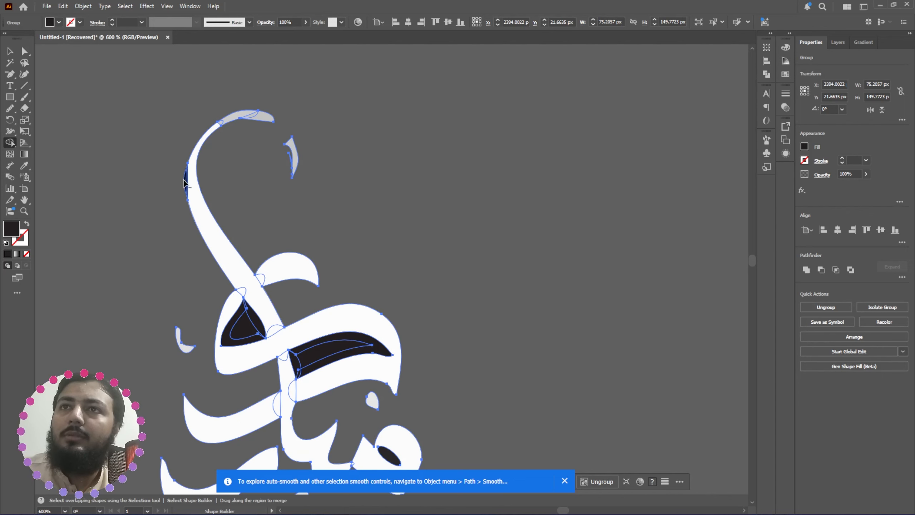
scroll(185, 184, up, 3)
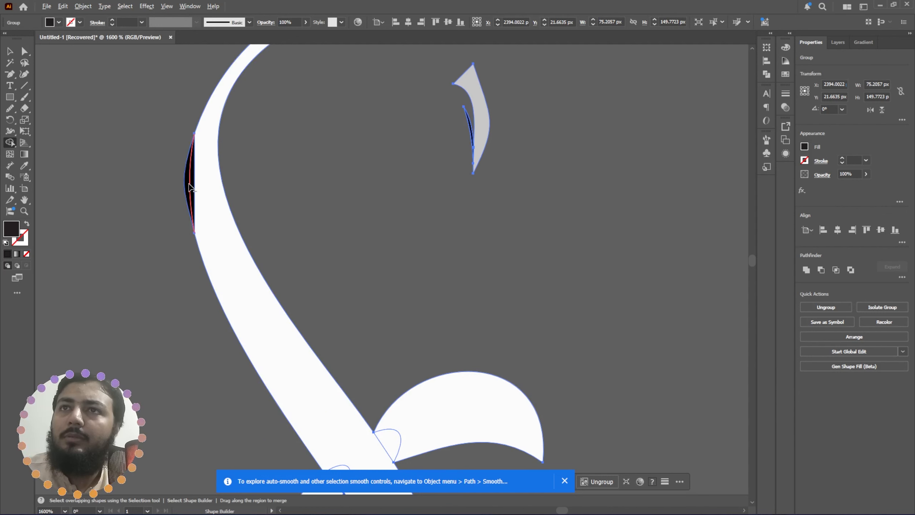
- Remove the dark areas enclosed by the upper crossing strokes and inside the small letter loop with Shape Builder
scroll(185, 190, down, 6)
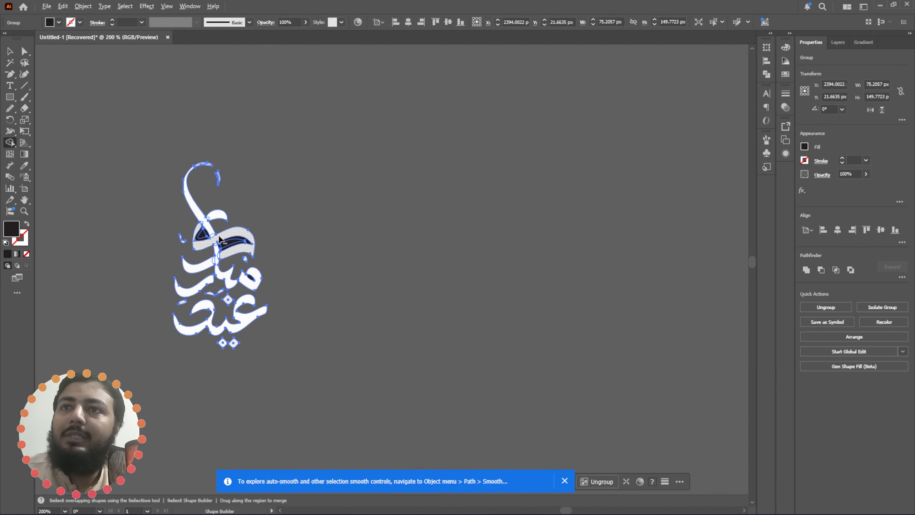
scroll(218, 248, up, 3)
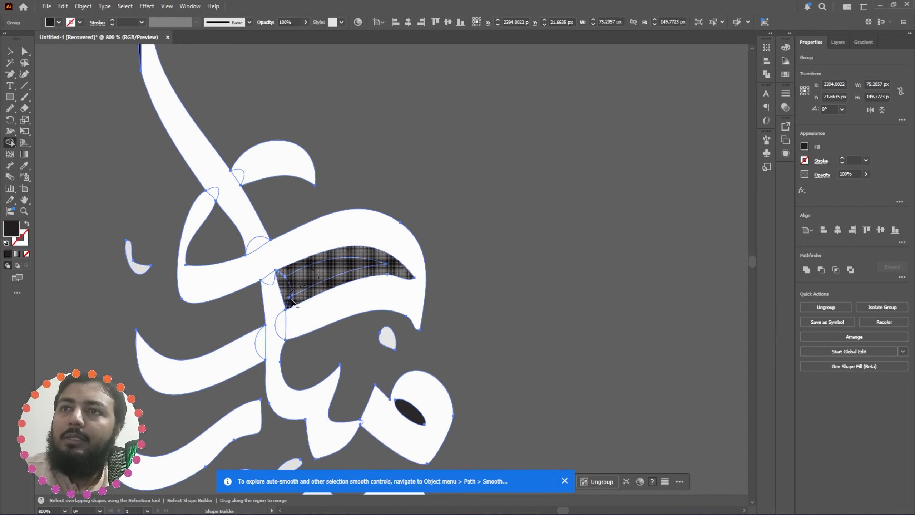
scroll(282, 278, down, 3)
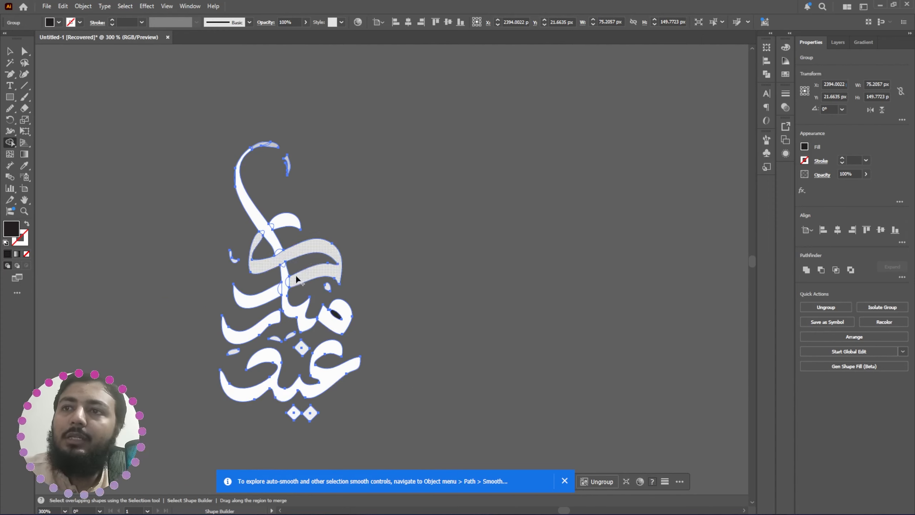
scroll(324, 312, up, 4)
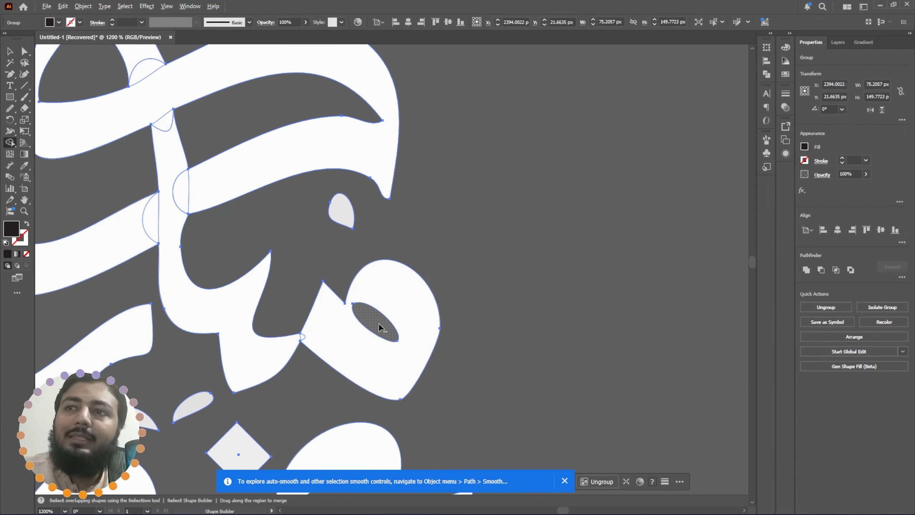
scroll(379, 324, down, 3)
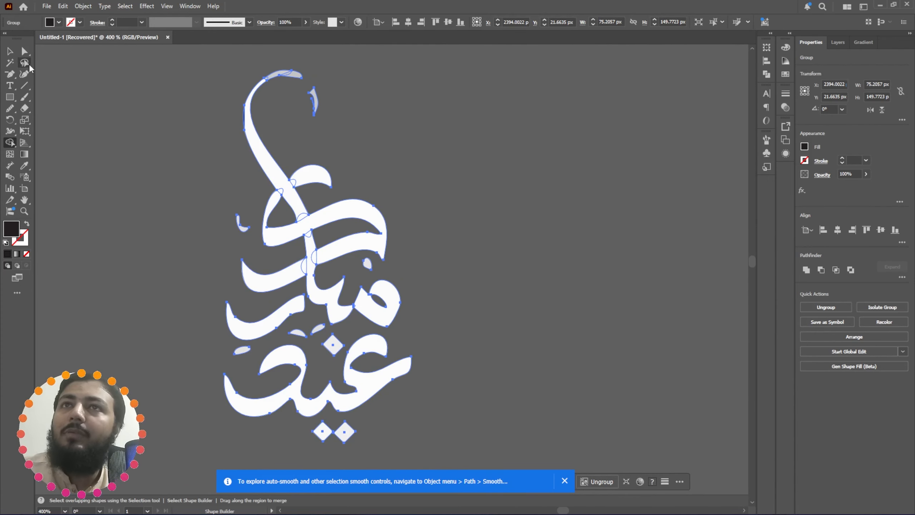
- Ungroup the calligraphy and delete the detached grey fragment beside the end of the top curl
key(v)
click(125, 146)
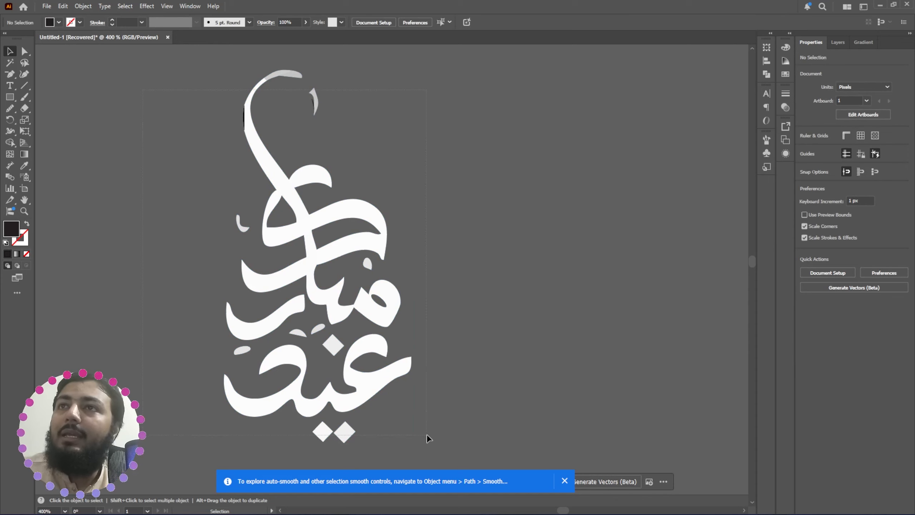
drag(426, 434, 428, 435)
click(483, 234)
drag(333, 101, 303, 122)
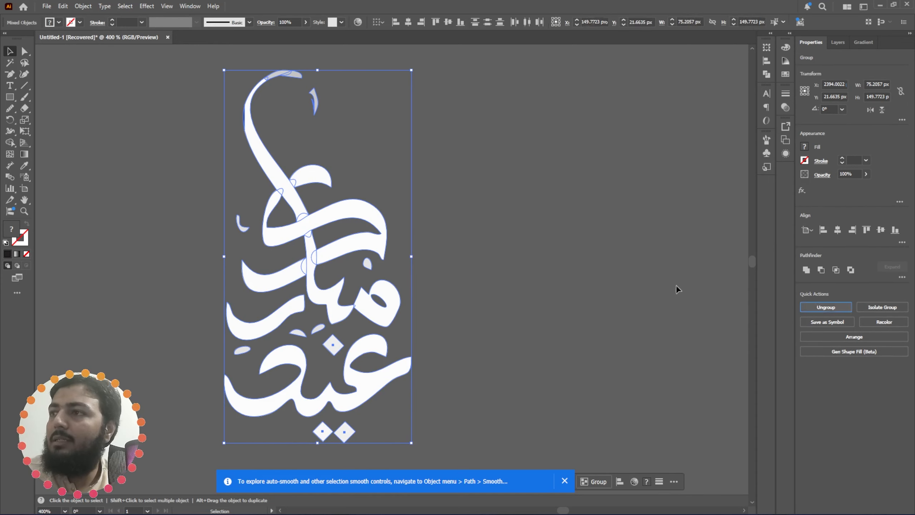
click(336, 88)
drag(306, 117, 307, 117)
key(Delete)
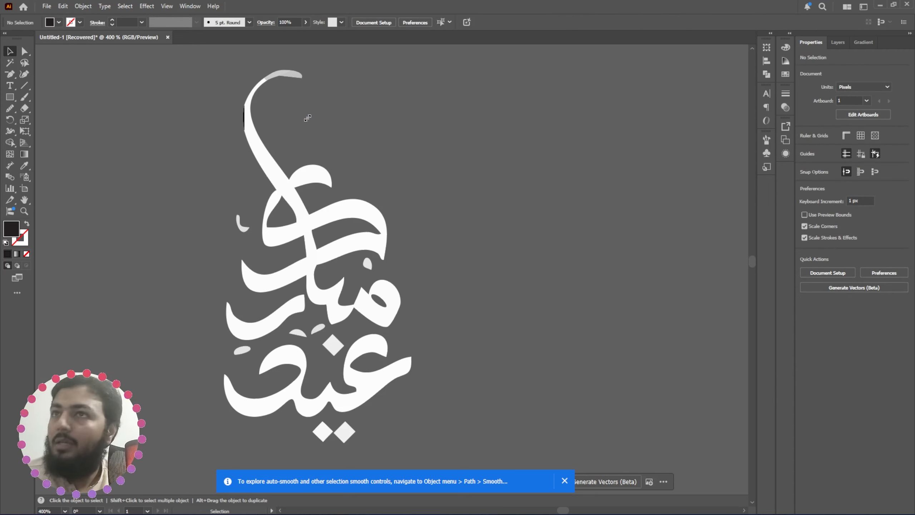
- Select all the calligraphy pieces, unite them with Pathfinder and deselect the result
scroll(125, 137, down, 3)
drag(140, 143, 426, 345)
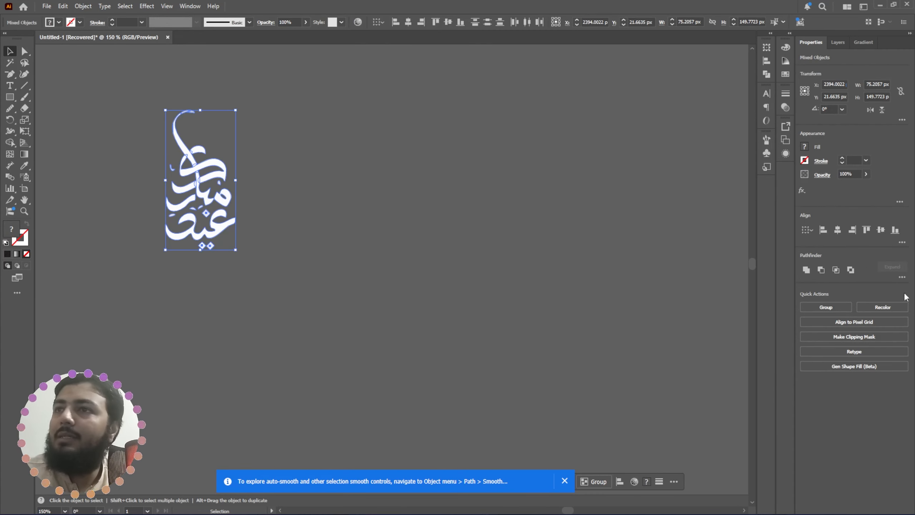
click(808, 269)
click(619, 297)
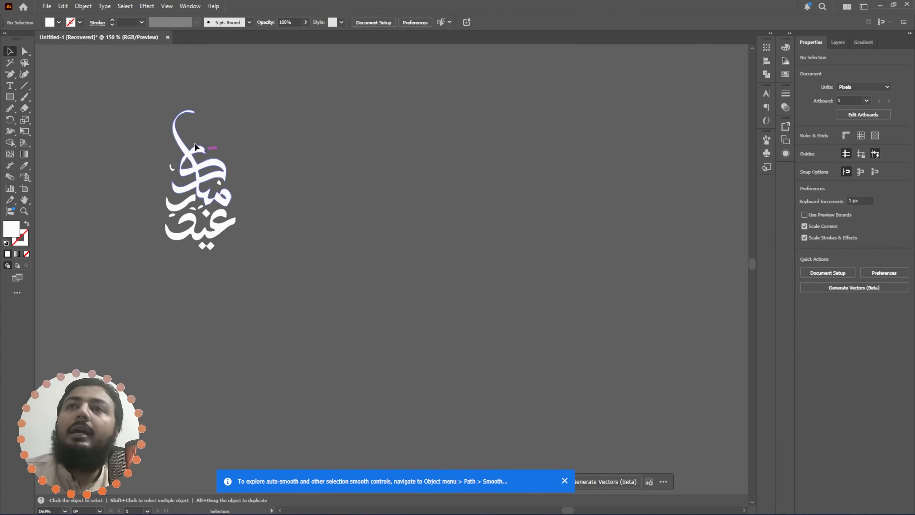
- Draw a closed white tapered hook over the blunt end of the top curl with the Pen tool
scroll(209, 144, up, 6)
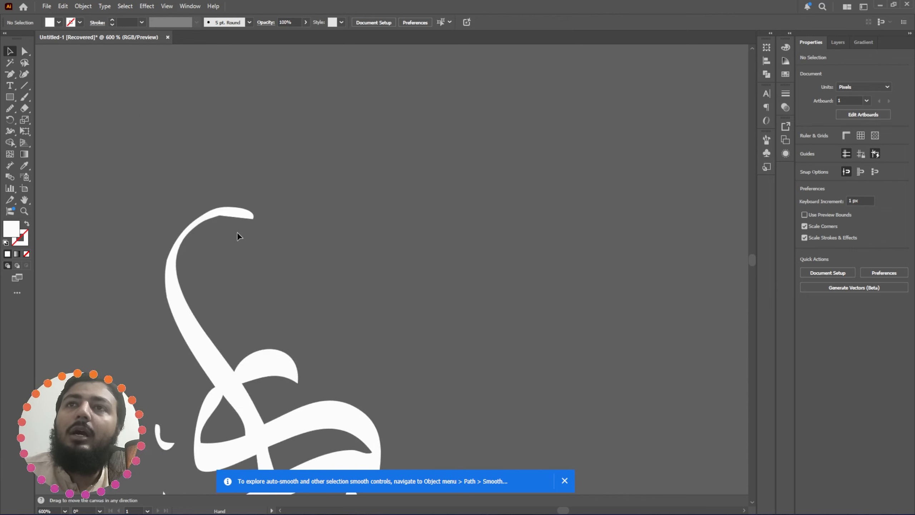
drag(10, 76, 11, 76)
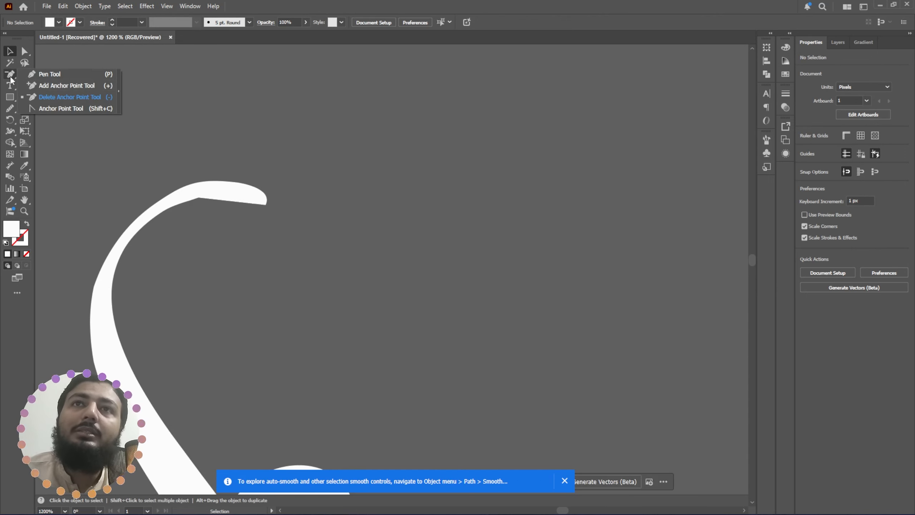
click(38, 73)
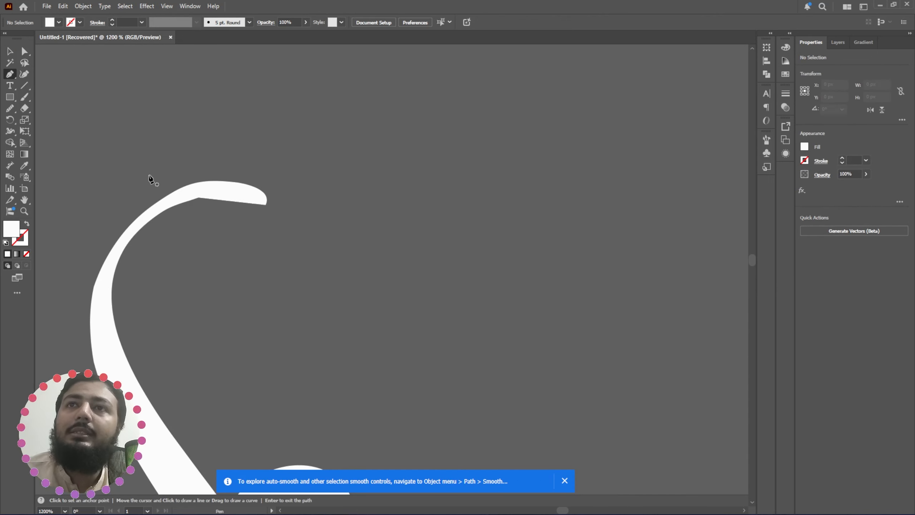
click(154, 205)
drag(340, 173, 467, 306)
key(ctrl+z)
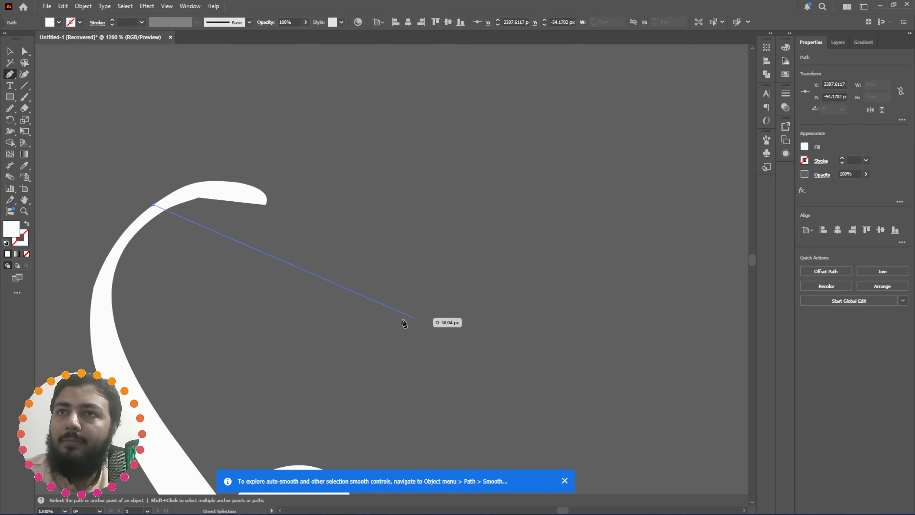
drag(310, 263, 349, 404)
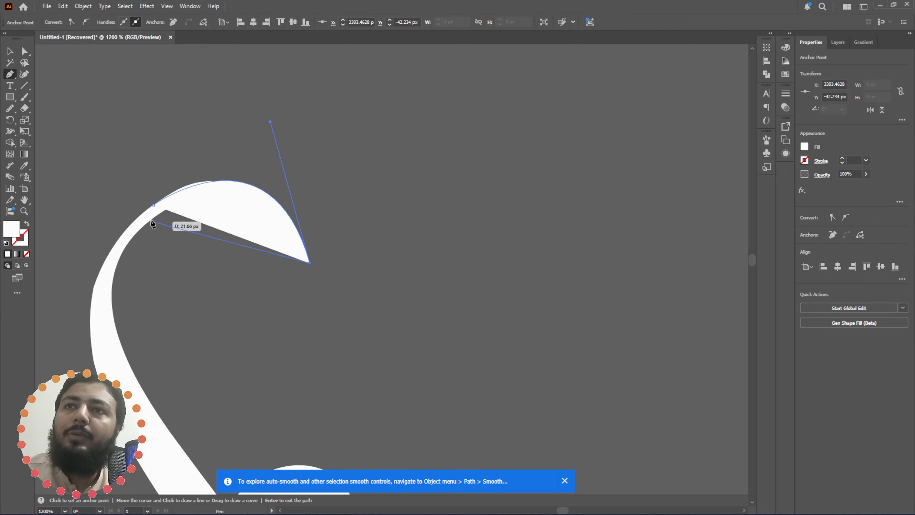
drag(162, 213, 52, 255)
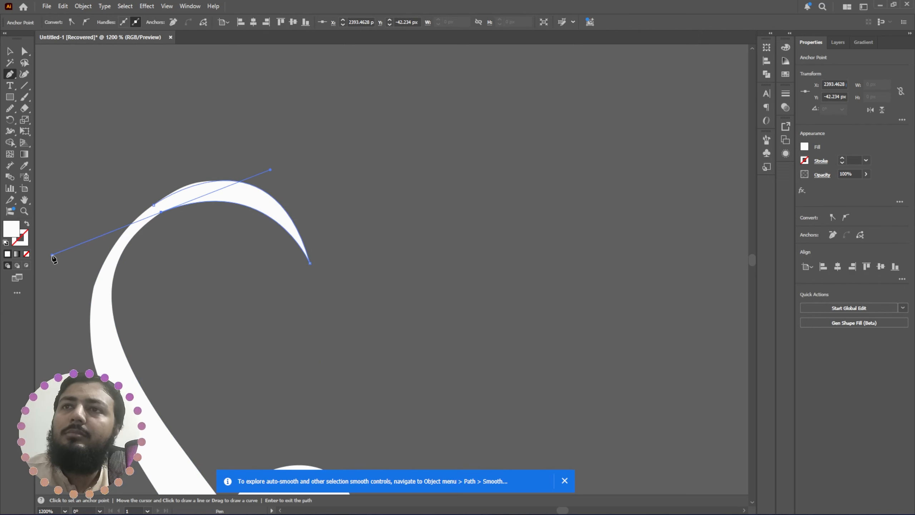
click(161, 213)
click(154, 206)
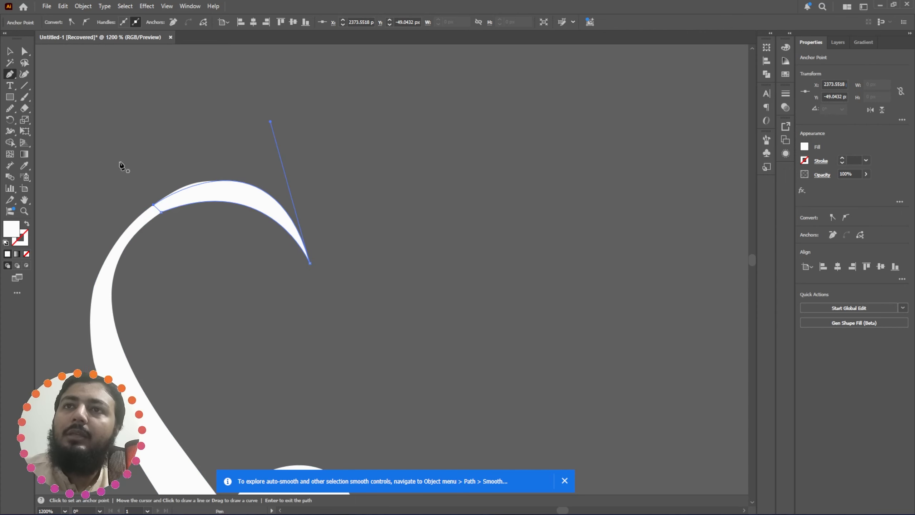
- Select the drawn hook together with the calligraphy and activate Shape Builder
key(v)
drag(342, 128, 28, 339)
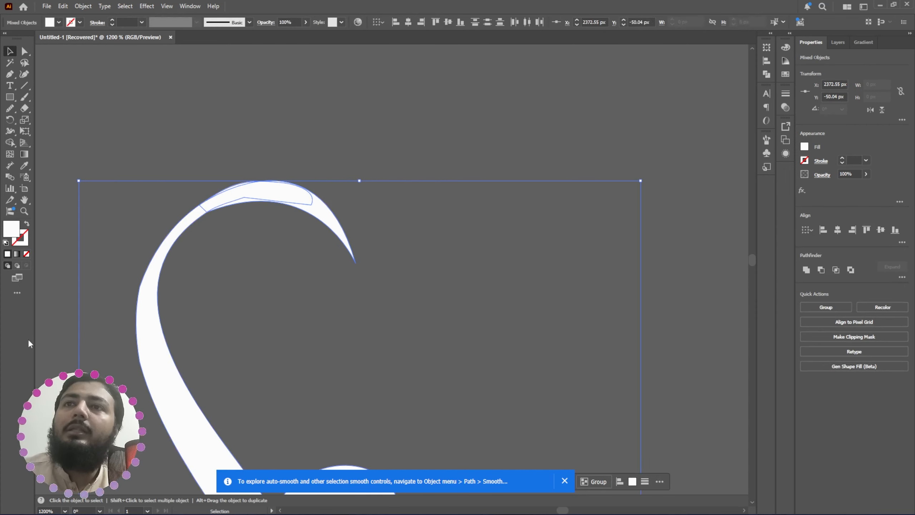
click(9, 143)
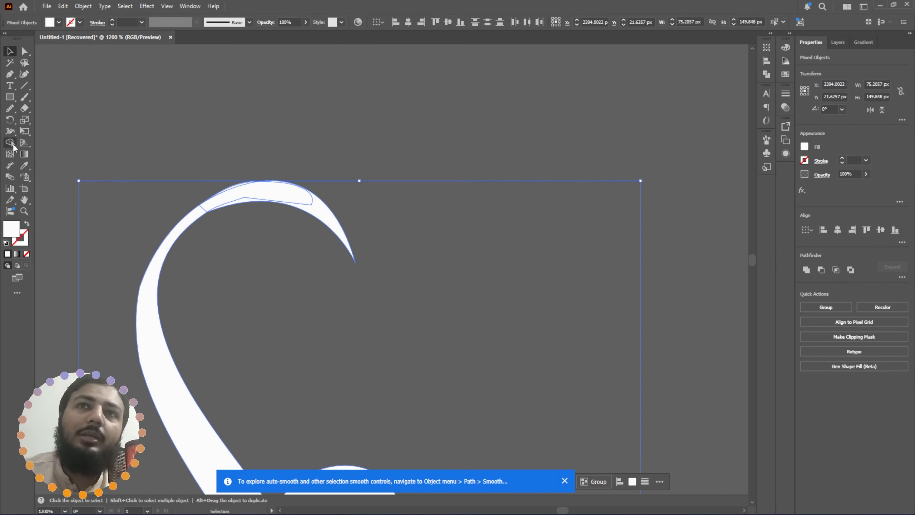
- Merge the overlapping pieces at the tip of the calligraphy's tall curved stroke with Shape Builder, and deselect the artwork
mouse_move(204, 215)
mouse_down()
mouse_move(258, 195)
mouse_move(317, 206)
mouse_up()
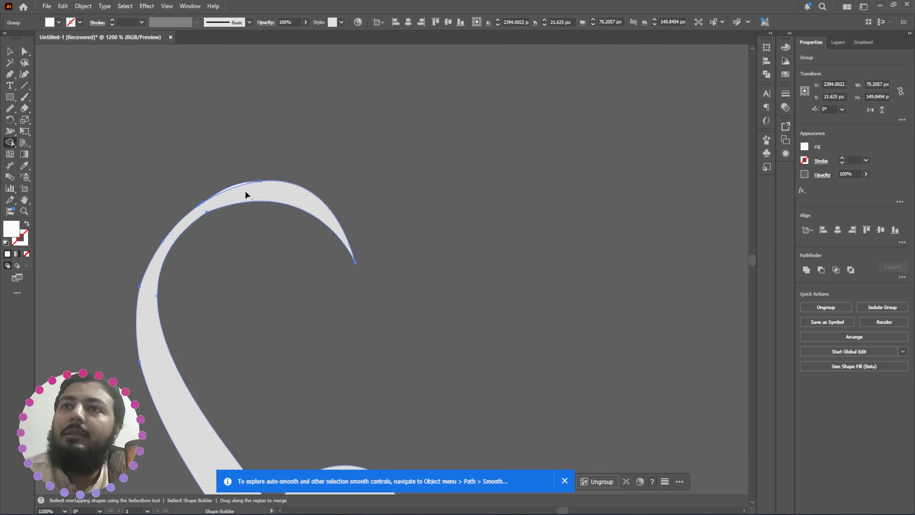
scroll(232, 185, up, 5)
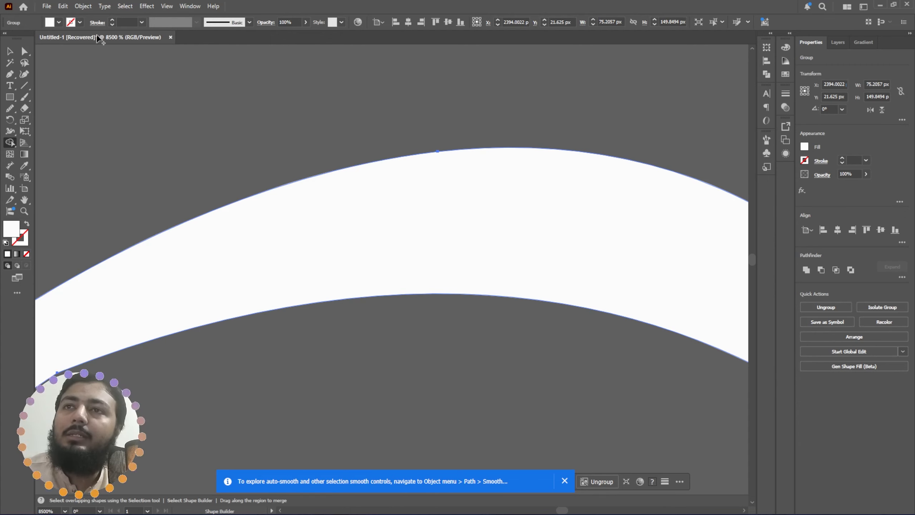
click(11, 52)
scroll(297, 197, down, 8)
scroll(305, 203, up, 1)
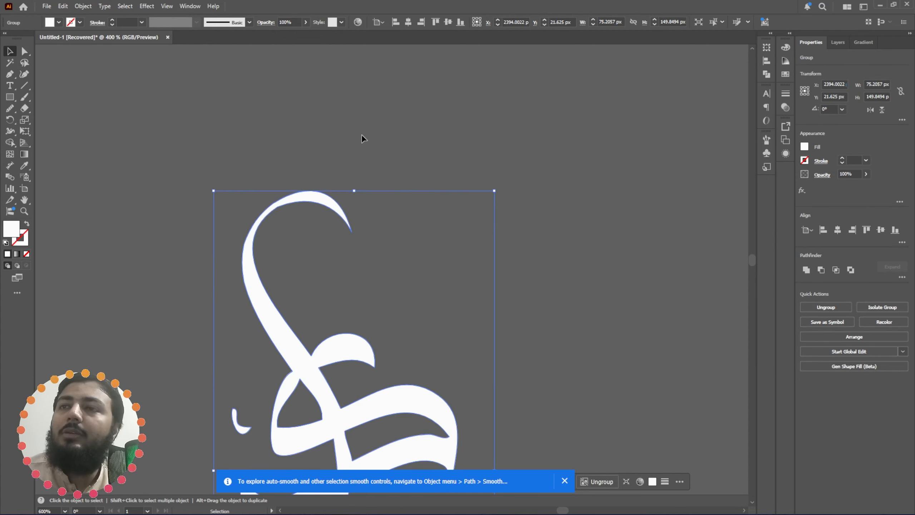
click(362, 136)
scroll(357, 203, down, 3)
scroll(356, 228, down, 4)
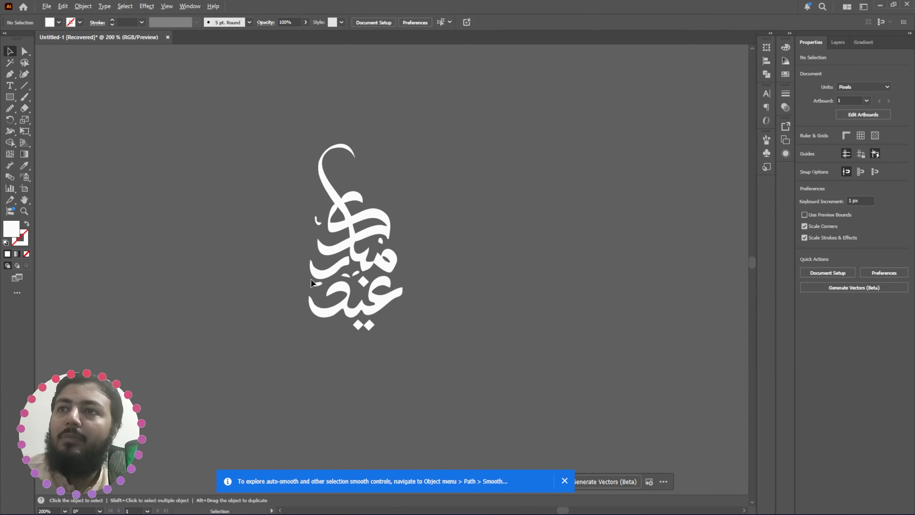
scroll(423, 292, up, 6)
scroll(424, 292, down, 6)
scroll(367, 310, down, 2)
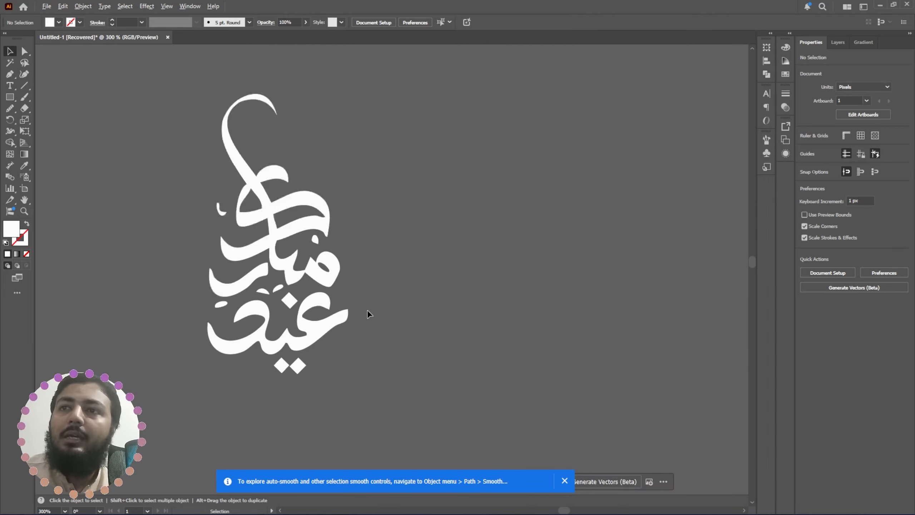
- Switch to Chrome and browse the eid calligraphy image results for another design, previewing the Flipkart typography set
scroll(362, 317, down, 6)
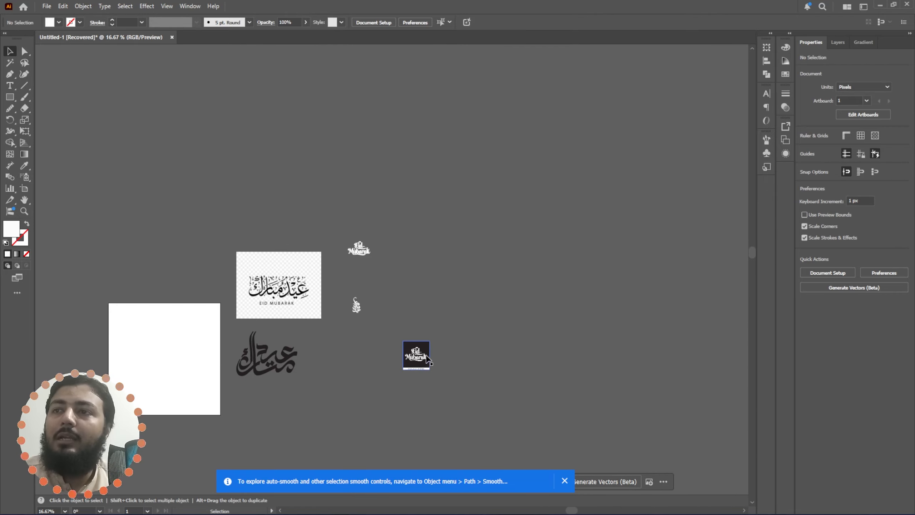
scroll(393, 297, up, 2)
key(alt+Tab)
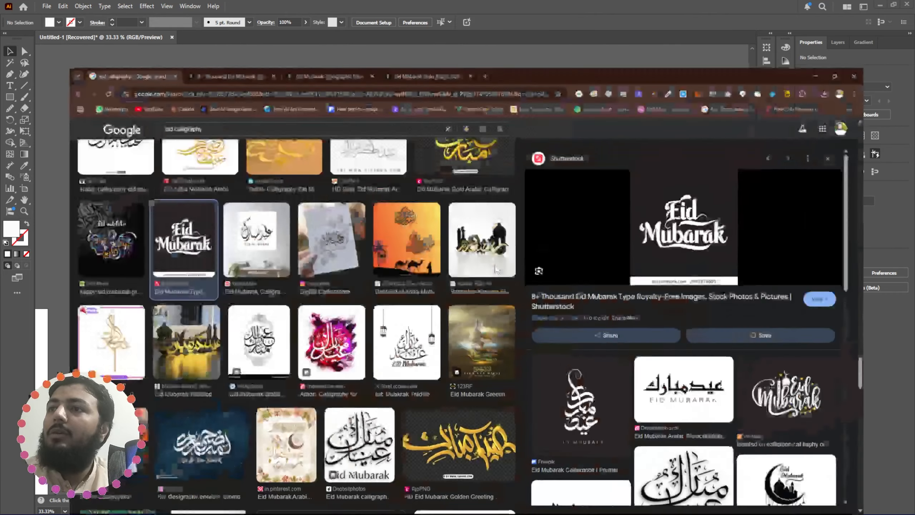
scroll(338, 303, up, 2)
scroll(339, 303, down, 8)
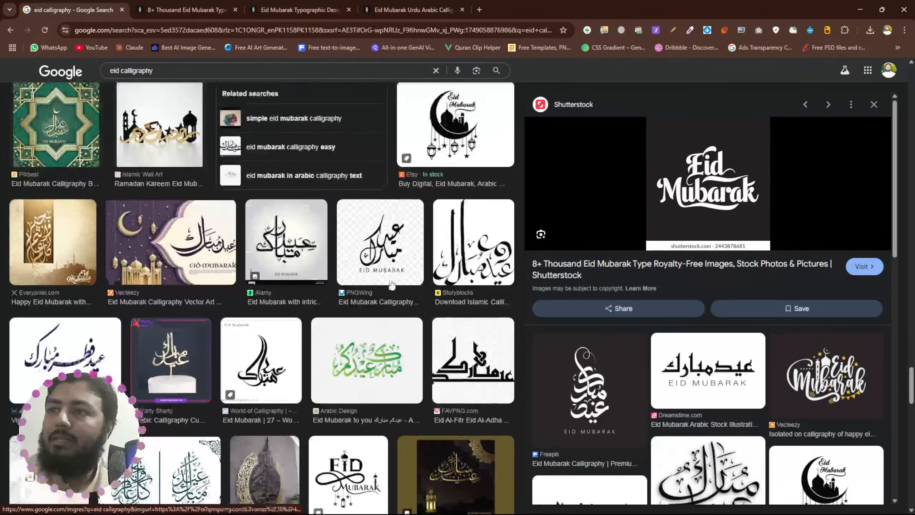
scroll(280, 277, down, 20)
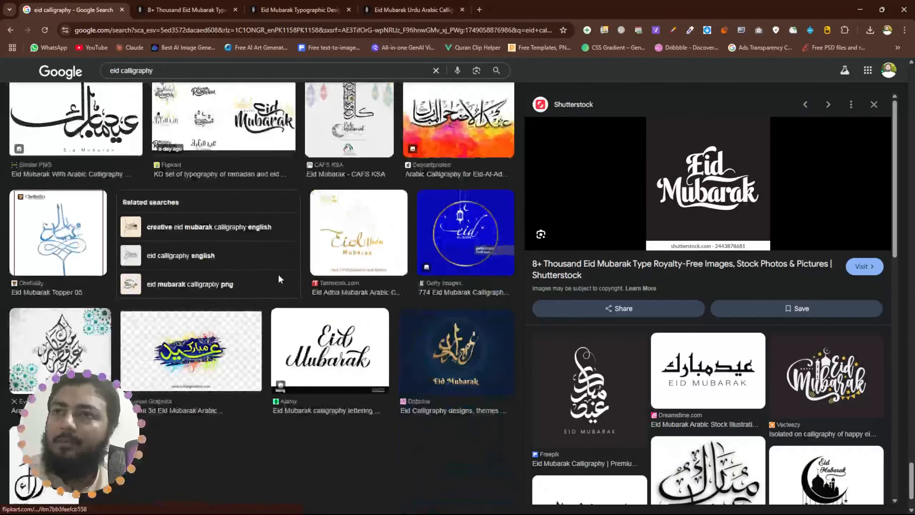
scroll(279, 278, up, 5)
click(280, 280)
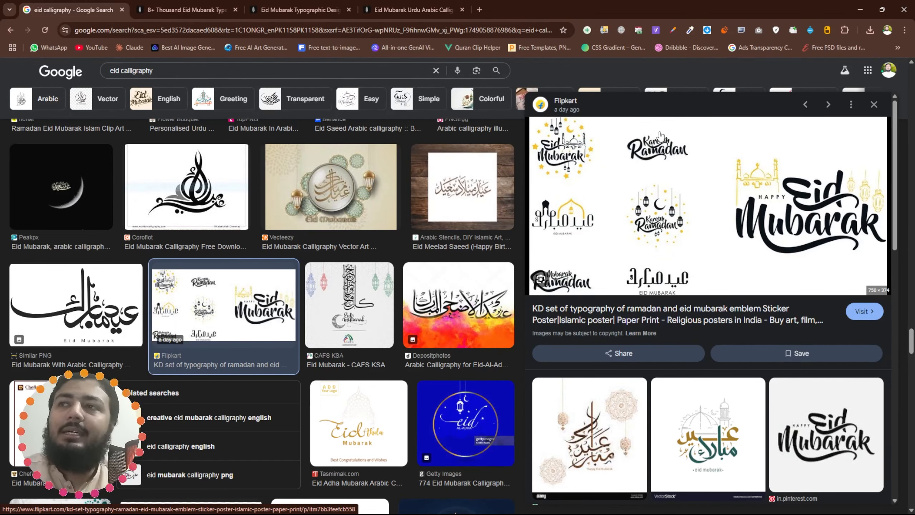
scroll(234, 252, down, 7)
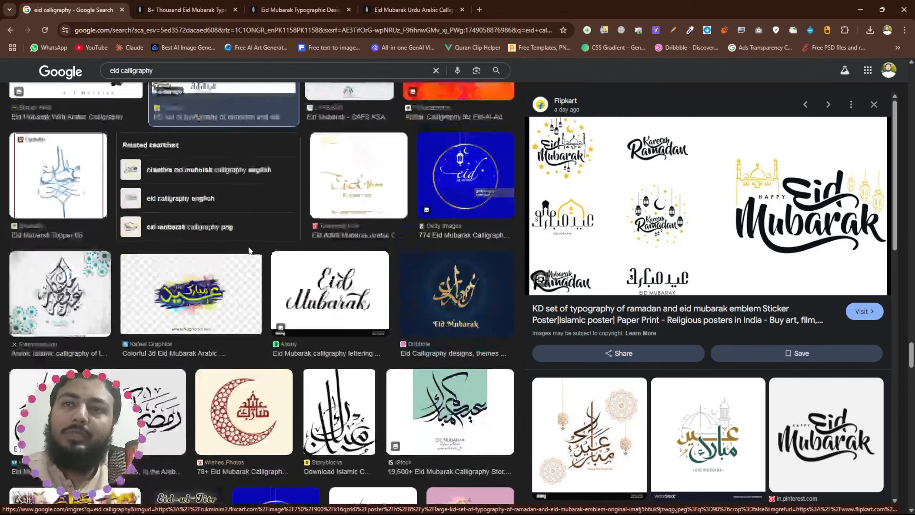
scroll(179, 270, down, 1)
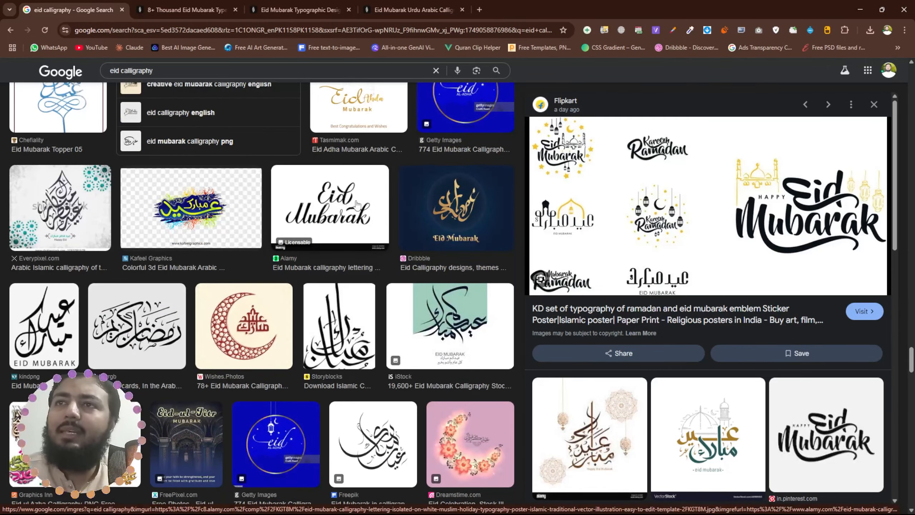
scroll(335, 259, down, 15)
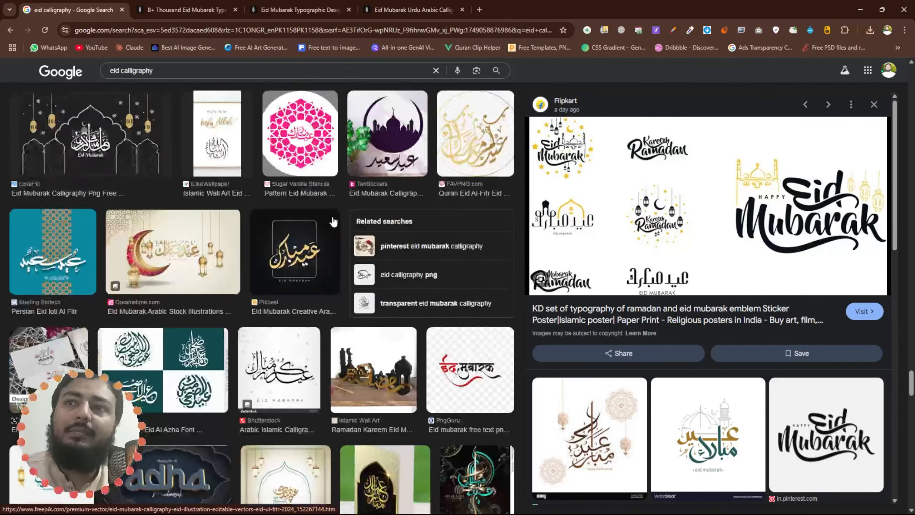
scroll(304, 250, down, 10)
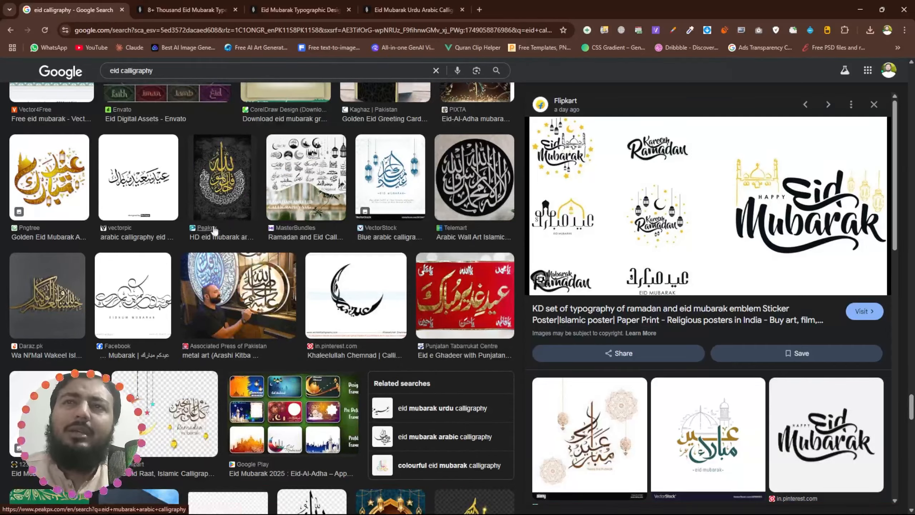
scroll(179, 238, up, 3)
scroll(245, 174, down, 8)
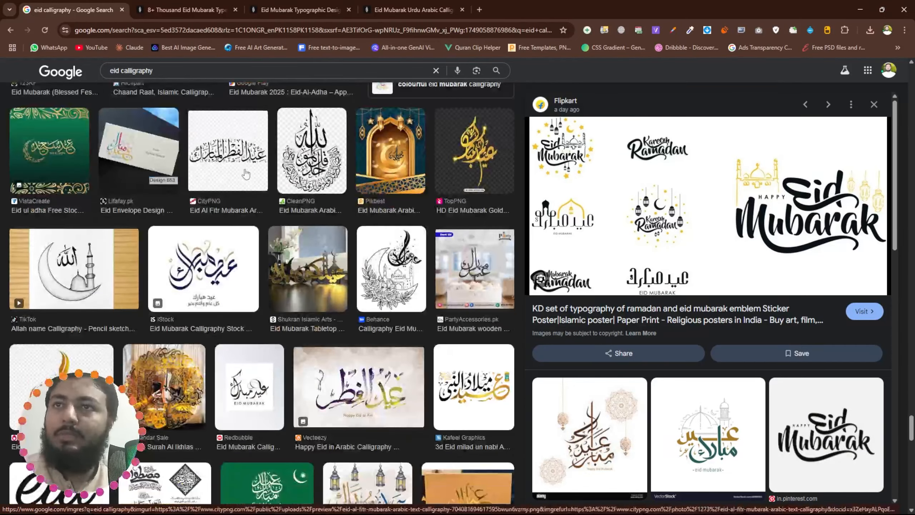
scroll(229, 160, up, 10)
- Replace the image search query with "eid UL aZHA" and run the search
click(163, 68)
key(BackSpace)
key(BackSpace)
key(BackSpace)
key(BackSpace)
key(BackSpace)
key(BackSpace)
key(BackSpace)
key(BackSpace)
key(BackSpace)
key(BackSpace)
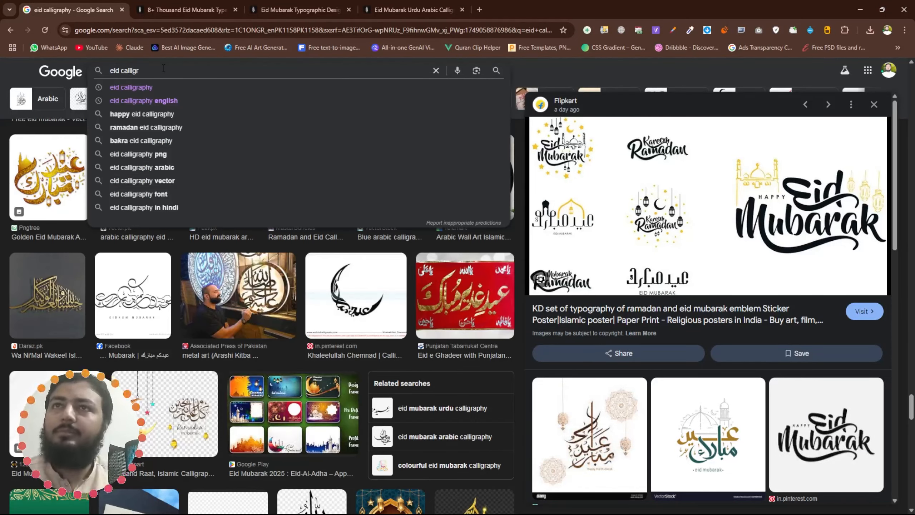
key(BackSpace)
text(UL a)
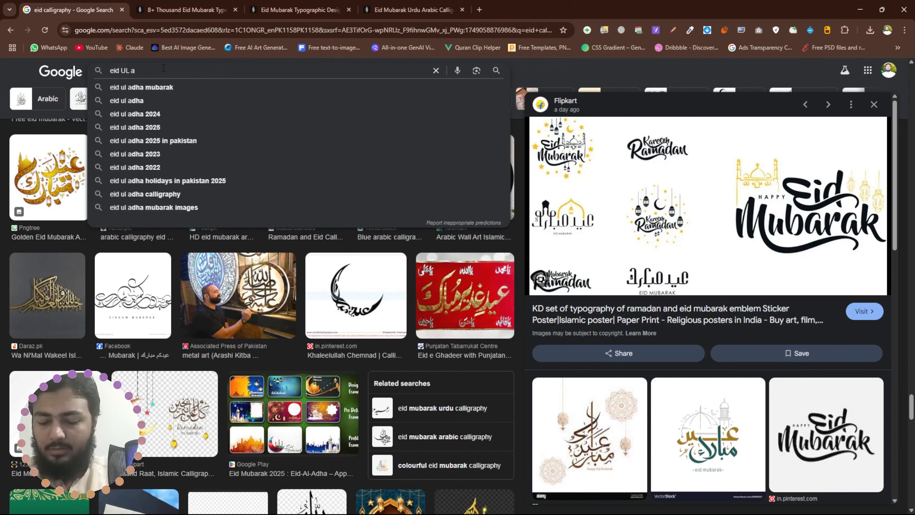
text(ZHA)
key(Return)
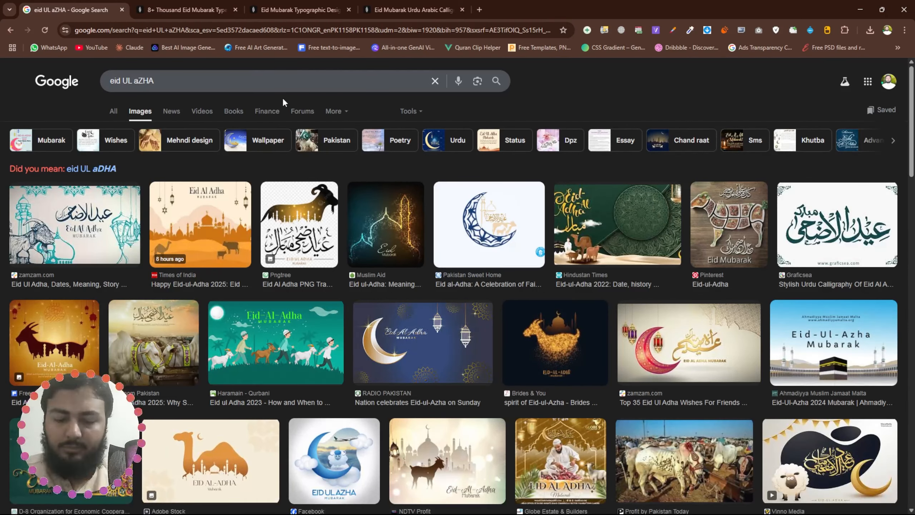
- Refine the image search to the suggested query "eid ul adha calligraphy"
key(Tab)
click(158, 84)
text(Ca)
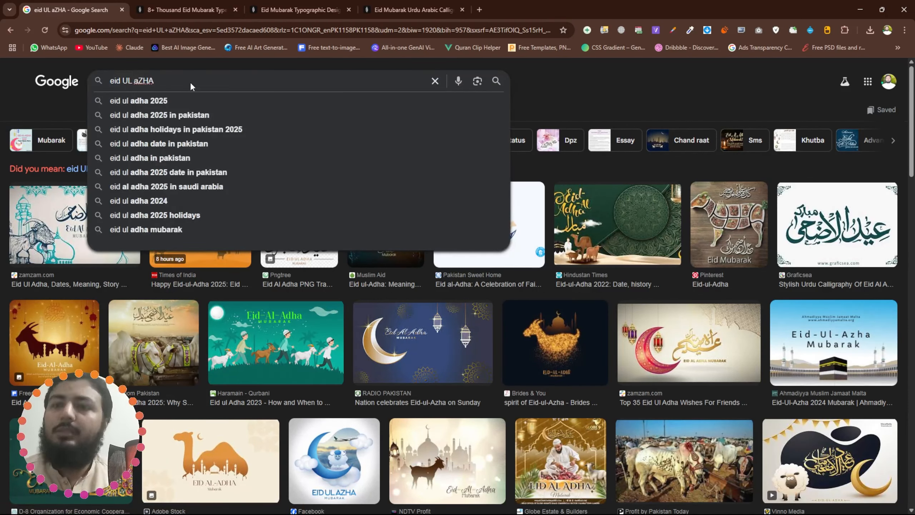
text(lli)
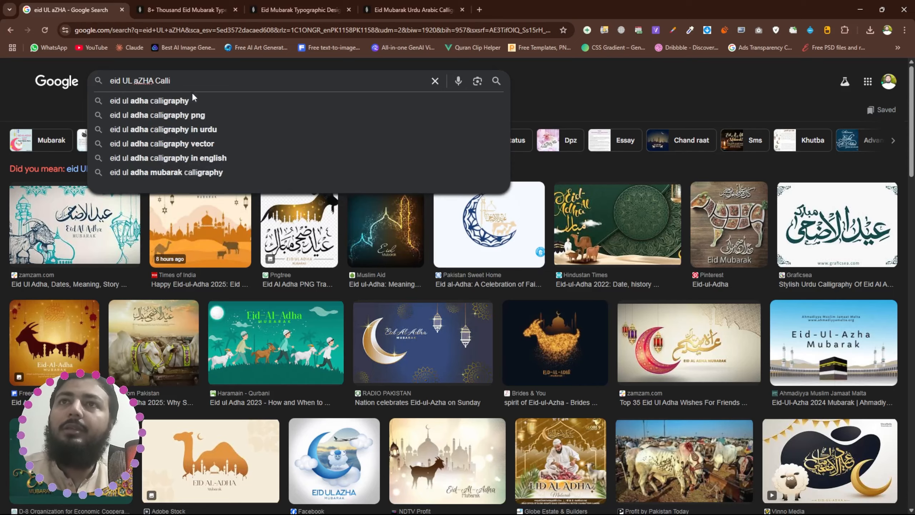
click(192, 95)
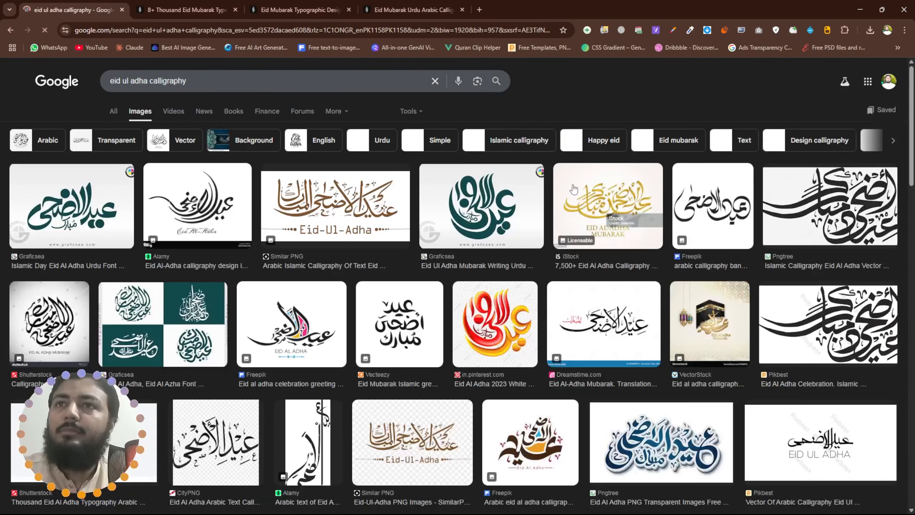
- Preview the Graficsea Eid Al Adha Urdu font calligraphy result and copy its image
click(72, 199)
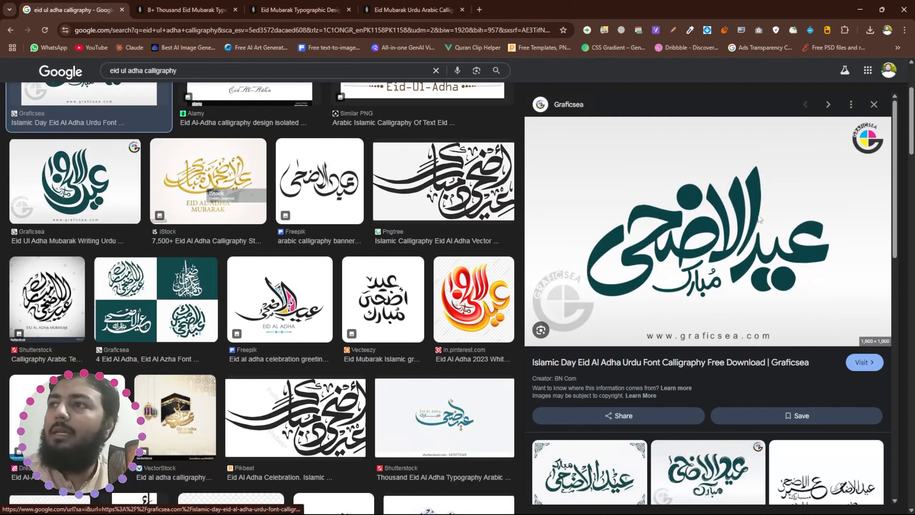
right_click(793, 249)
click(798, 373)
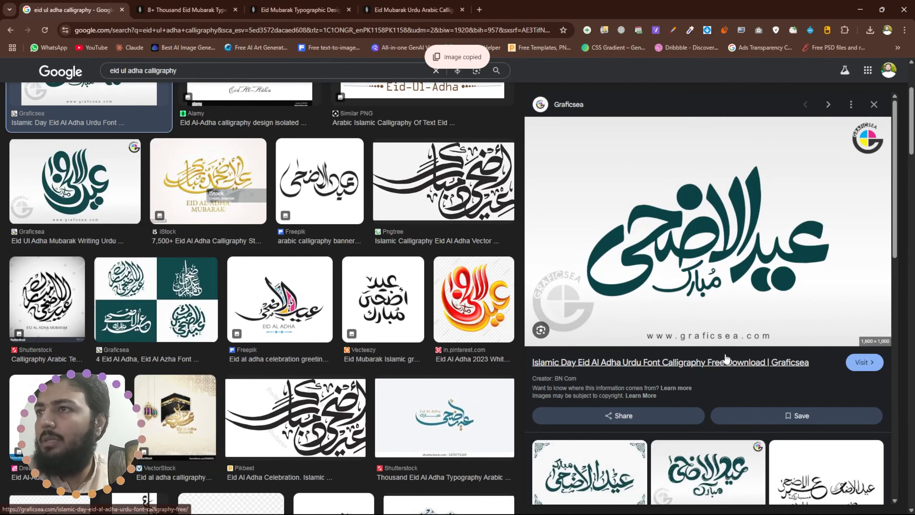
- Switch to Illustrator, paste the copied calligraphy image and move it to an empty area beside the other designs
key(alt+Tab)
key(ctrl+v)
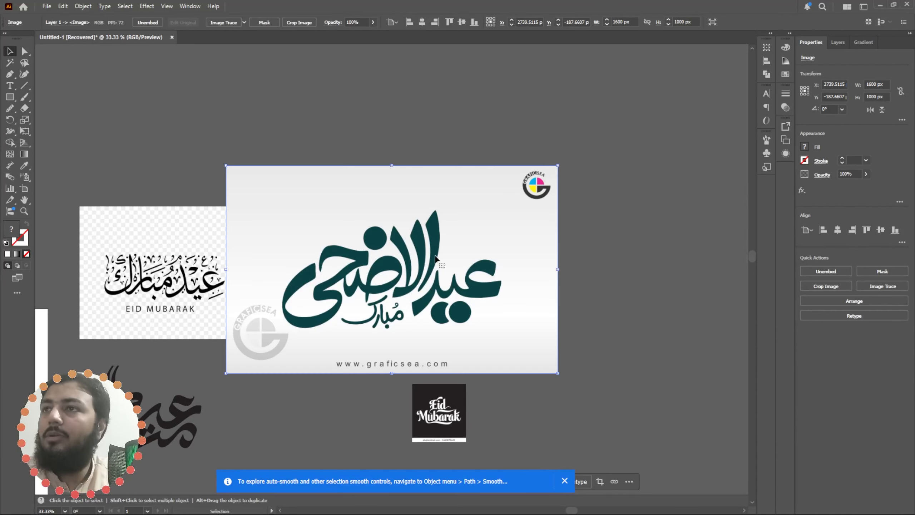
mouse_move(440, 258)
mouse_down()
mouse_move(607, 154)
mouse_move(424, 266)
mouse_up()
- Trace the pasted calligraphy picture with Image Trace and expand it into ungrouped vector shapes
click(883, 287)
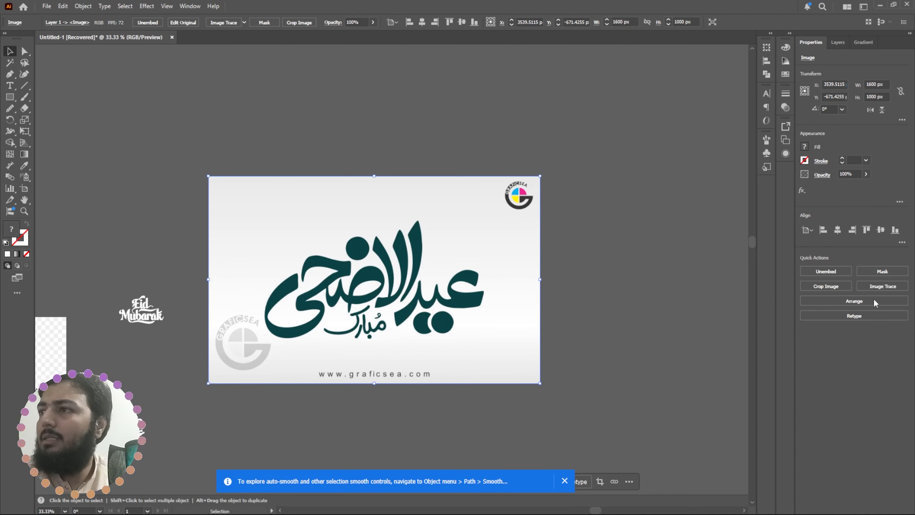
click(877, 289)
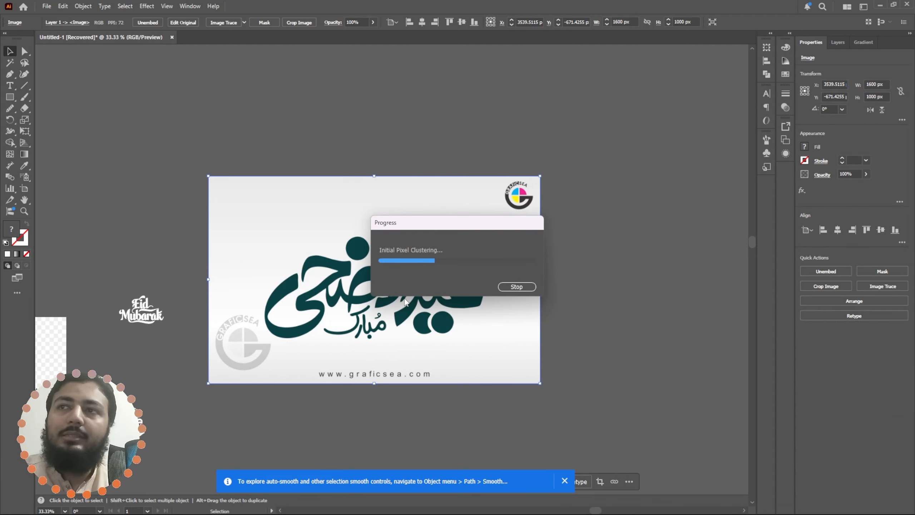
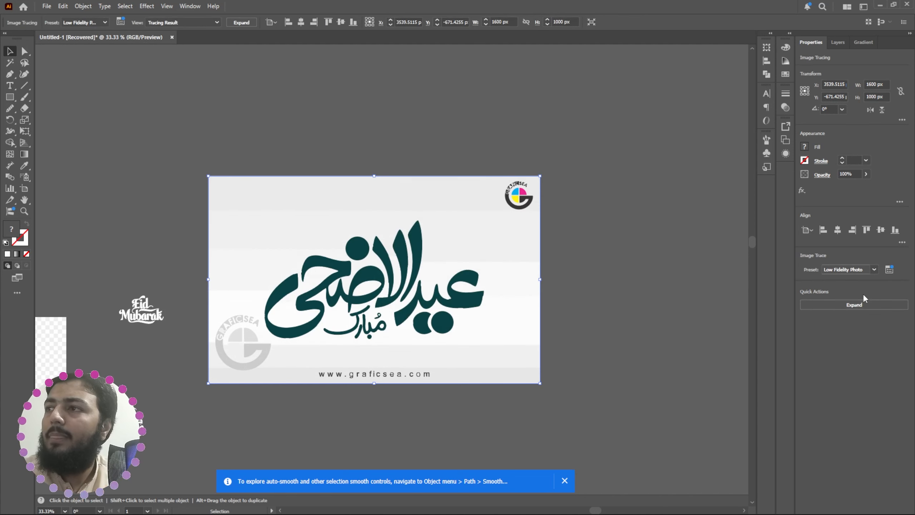
click(863, 303)
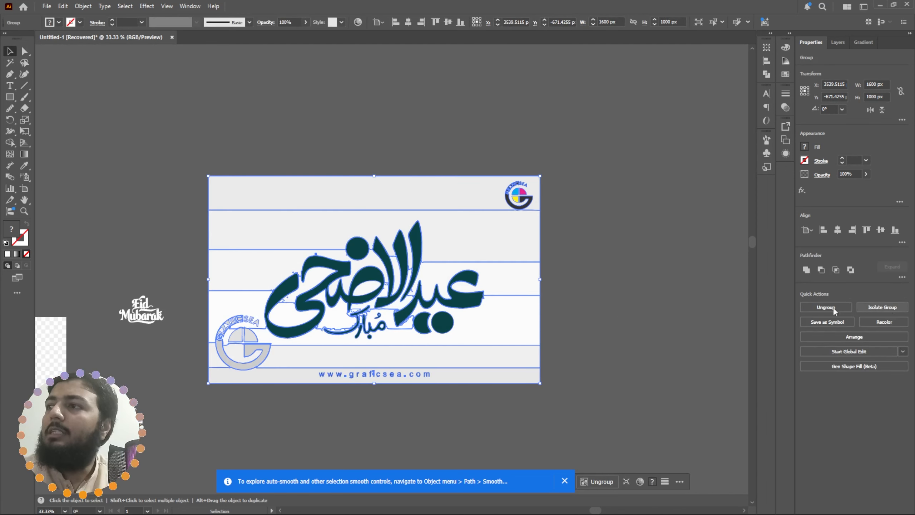
click(819, 307)
click(603, 205)
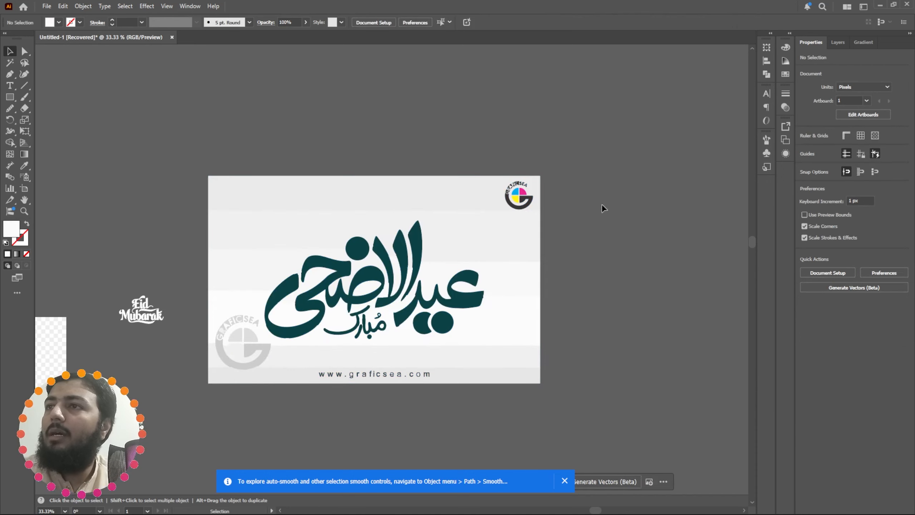
key(ctrl+a)
drag(517, 352, 583, 342)
key(ctrl+z)
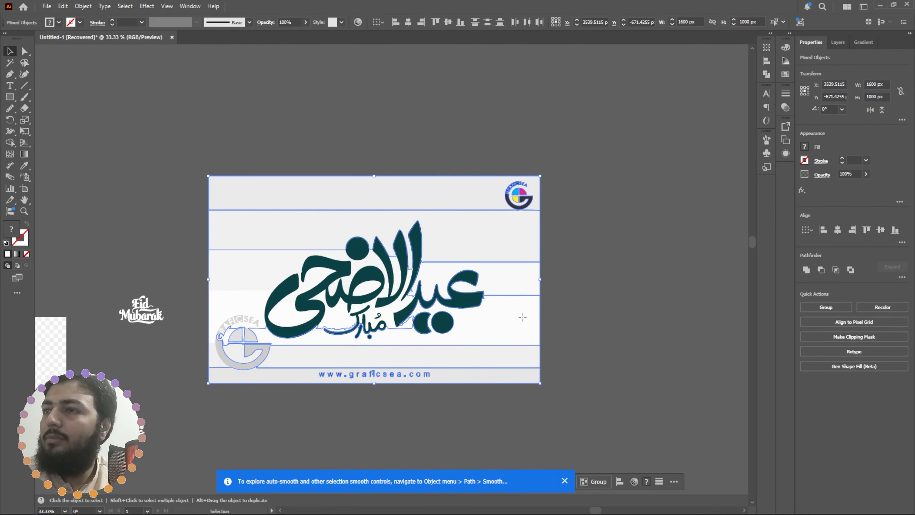
click(574, 386)
- Ungroup the white background band behind the calligraphy and delete the shapes along the picture's right side, including the corner logo
click(442, 327)
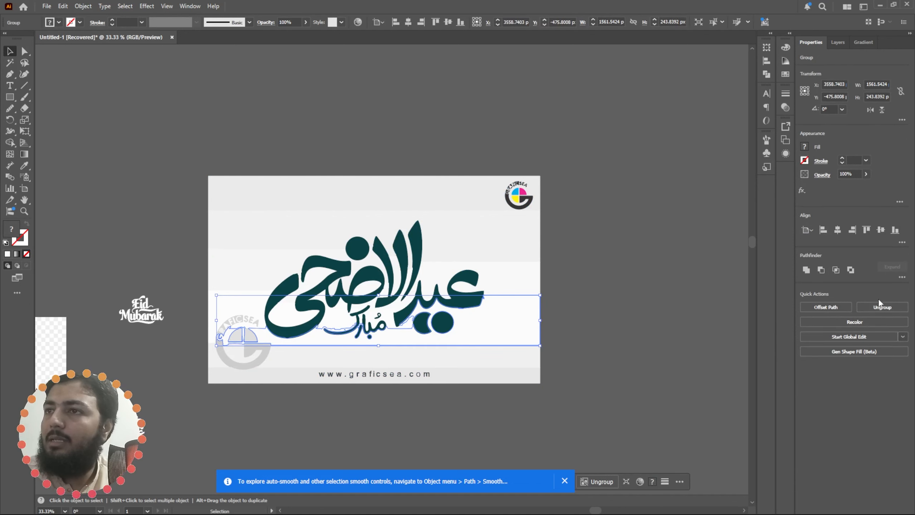
click(882, 307)
click(565, 151)
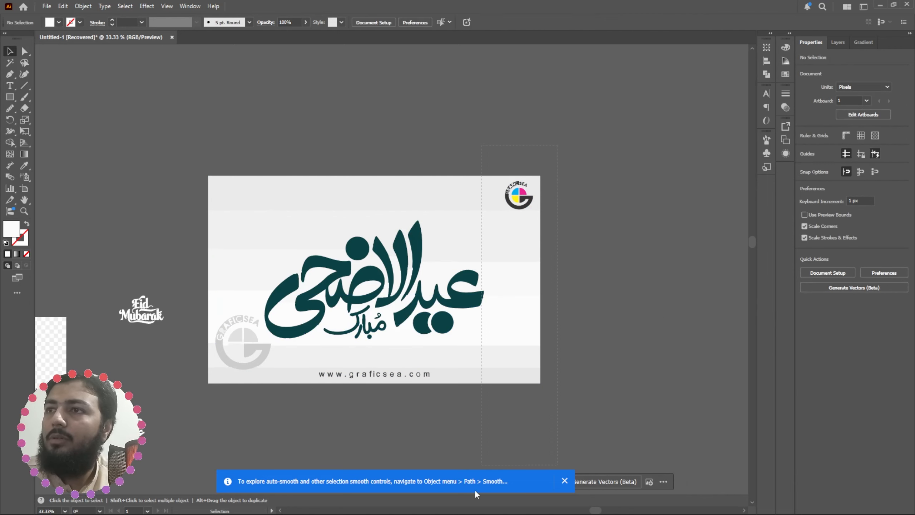
click(497, 463)
key(Delete)
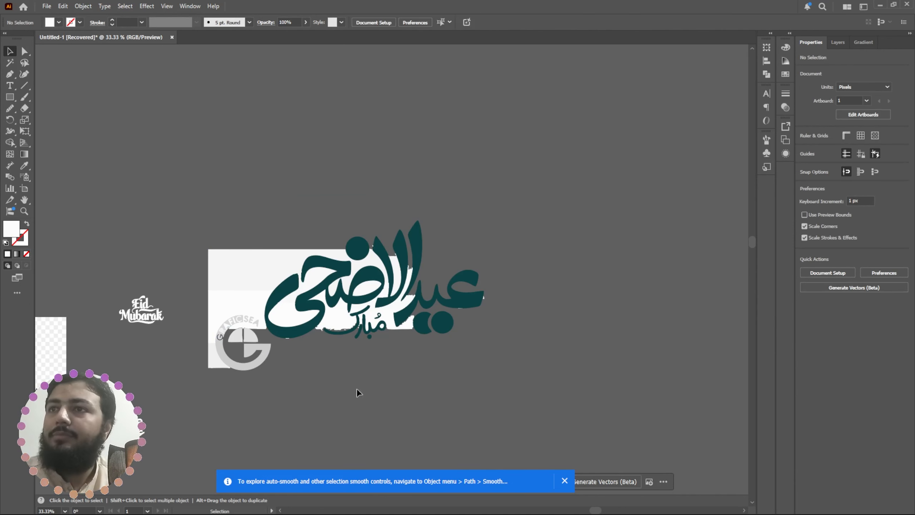
drag(216, 395, 229, 388)
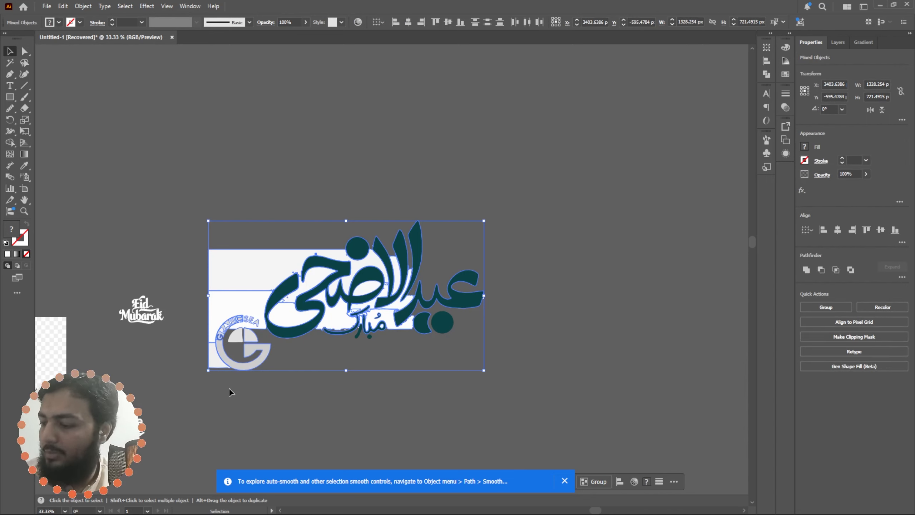
key(Delete)
key(ctrl+z)
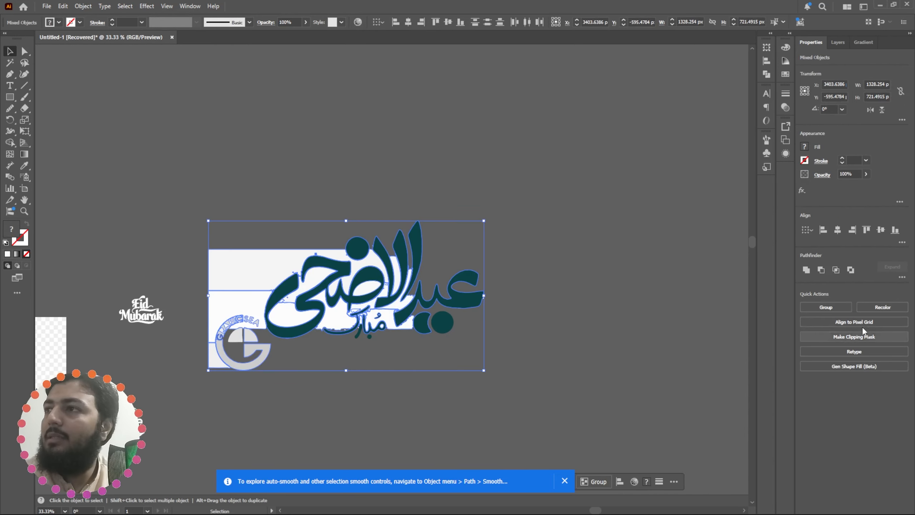
- Ungroup the calligraphy group and delete the background pieces along its left and lower side, including the grey Graficsea logo
click(641, 320)
click(316, 294)
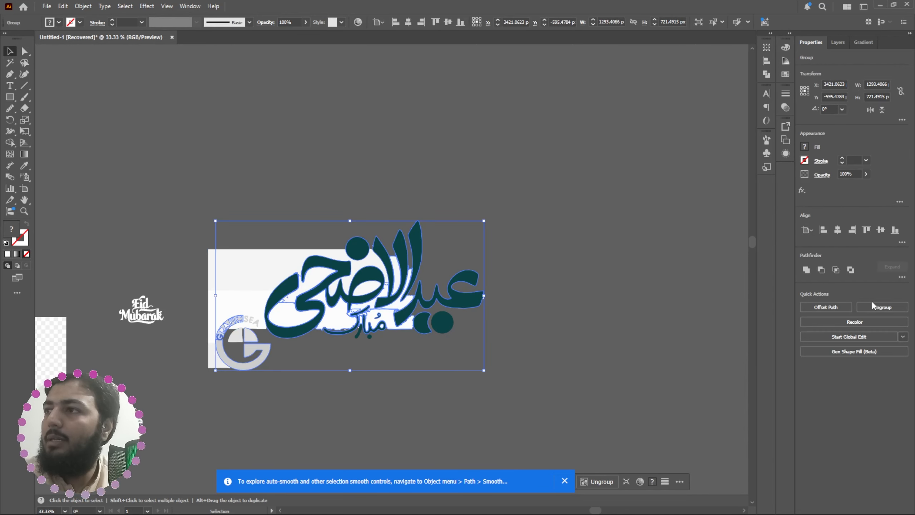
click(874, 306)
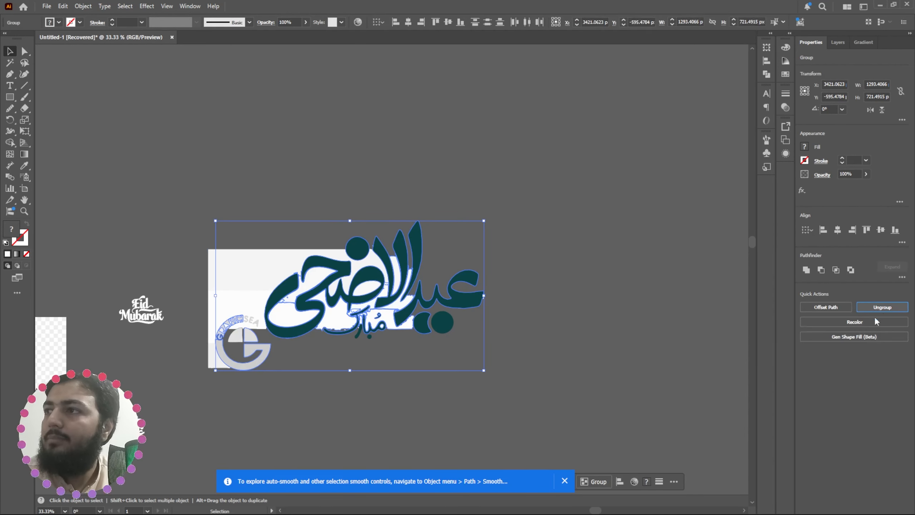
click(694, 313)
click(258, 406)
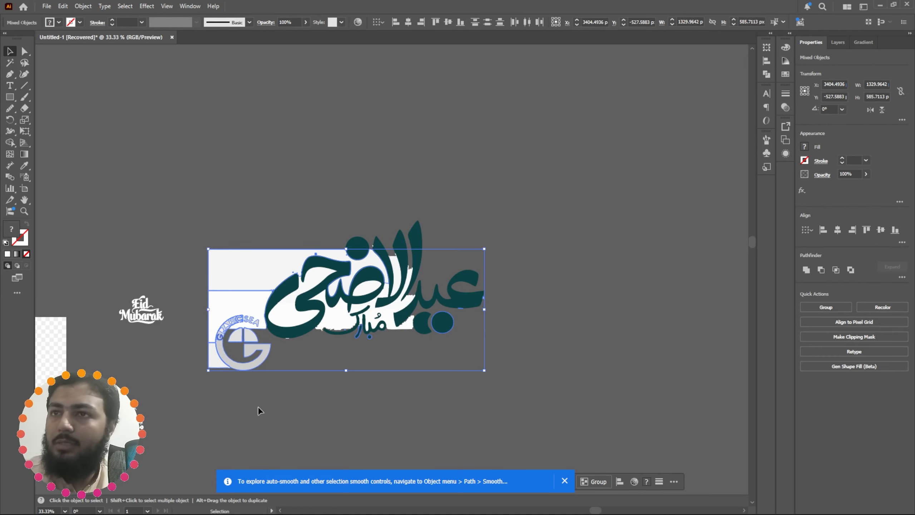
key(Delete)
alt+scroll(288, 309, up, 1)
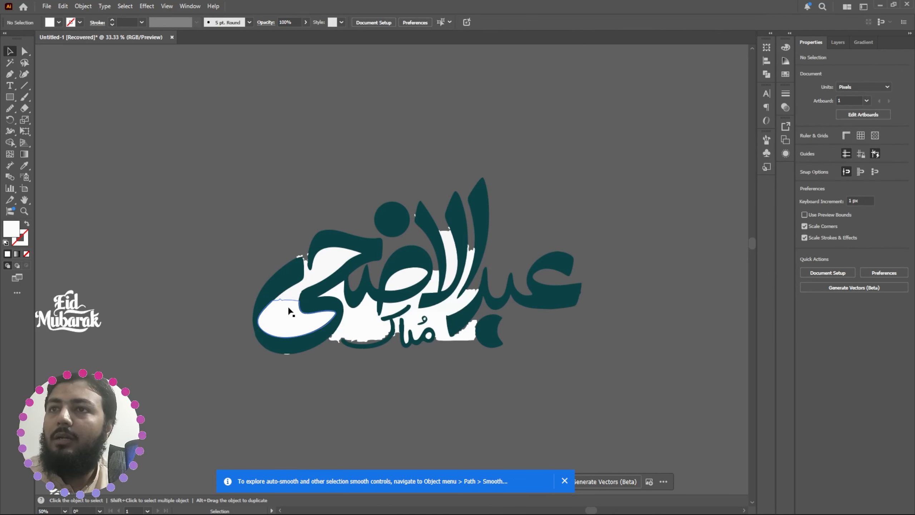
- Delete the white background patches one by one between the large letters and around the small word below
click(290, 309)
key(Delete)
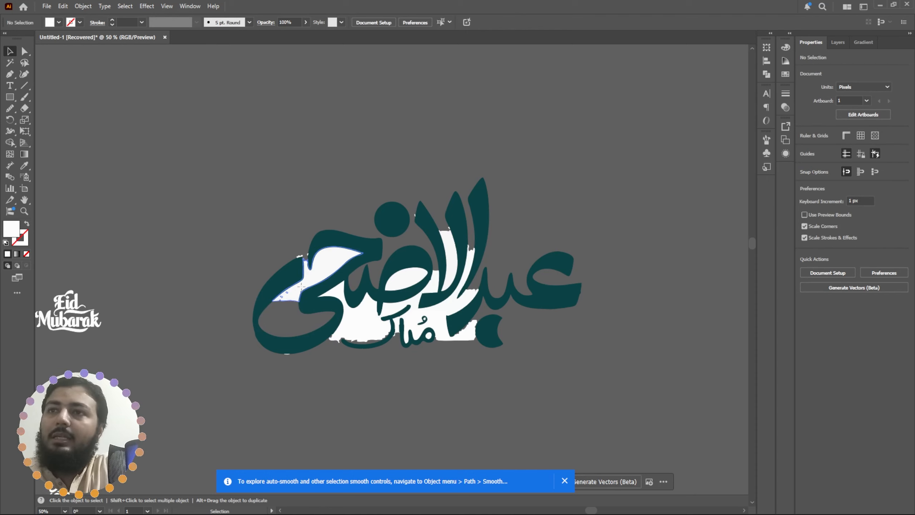
click(367, 321)
key(Delete)
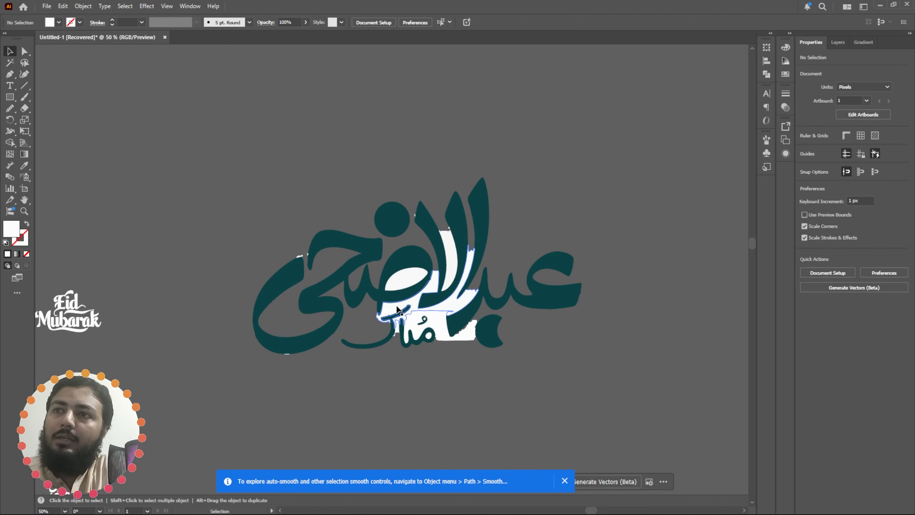
click(401, 309)
key(Delete)
click(420, 319)
key(Delete)
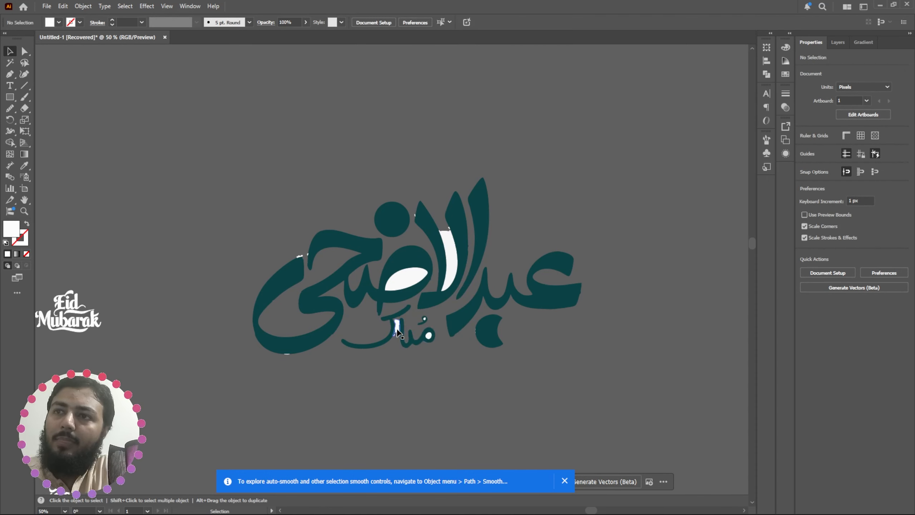
click(431, 340)
key(Delete)
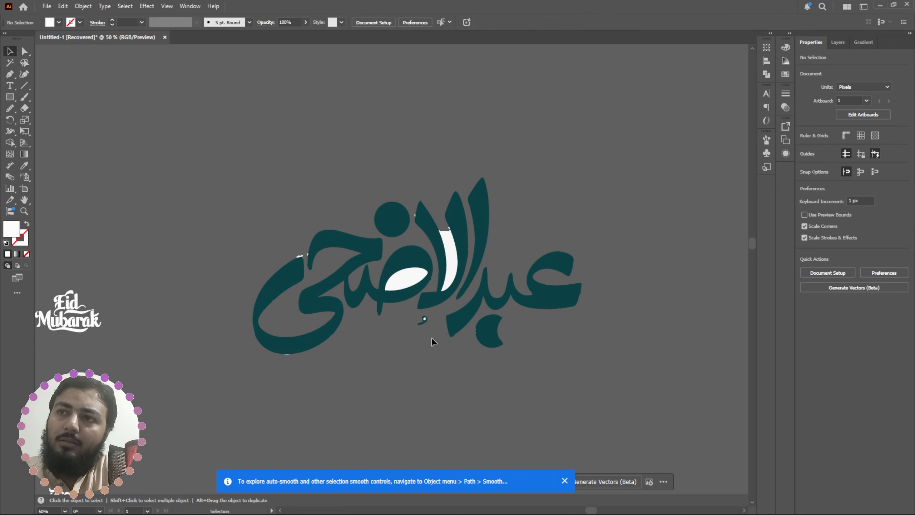
key(ctrl+z)
scroll(423, 334, up, 2)
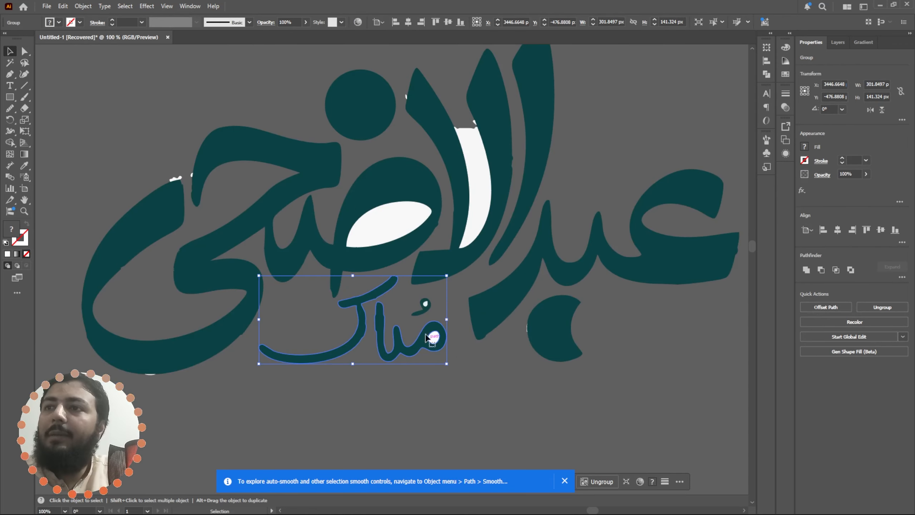
drag(394, 230, 397, 239)
key(ctrl+z)
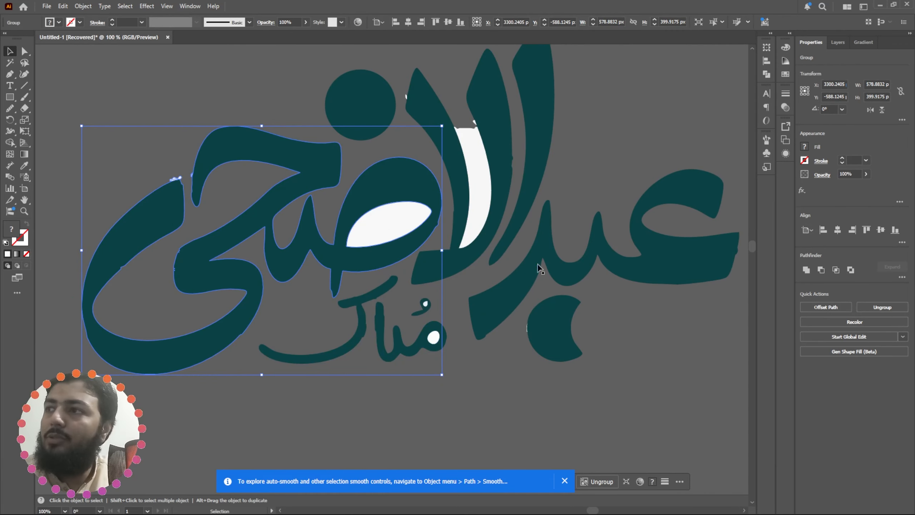
- Delete the white strip left between the tall letters in the middle of the calligraphy
click(706, 382)
mouse_move(381, 212)
mouse_down()
mouse_move(378, 198)
mouse_move(439, 171)
mouse_move(437, 178)
mouse_move(479, 177)
mouse_up()
key(ctrl+z)
key(Delete)
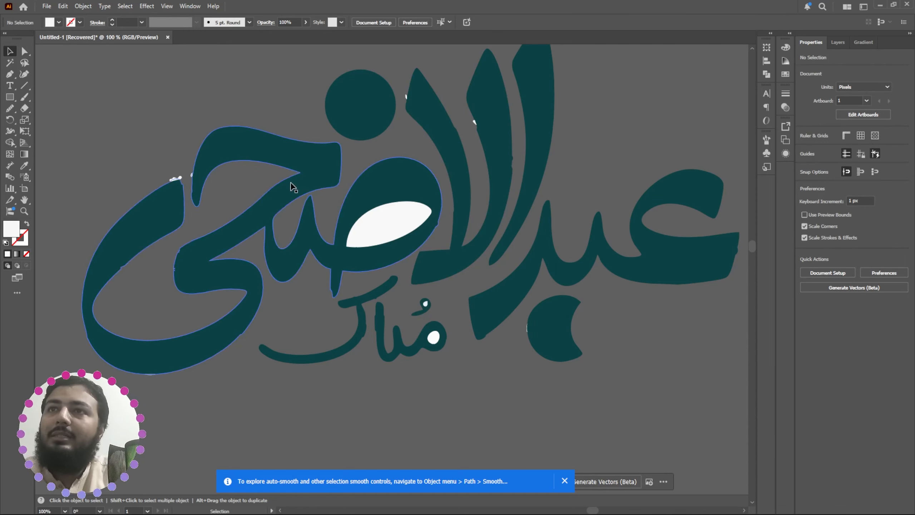
- Select the whole calligraphy and remove the white fills inside the letter loops with the Shape Builder tool
scroll(255, 244, down, 2)
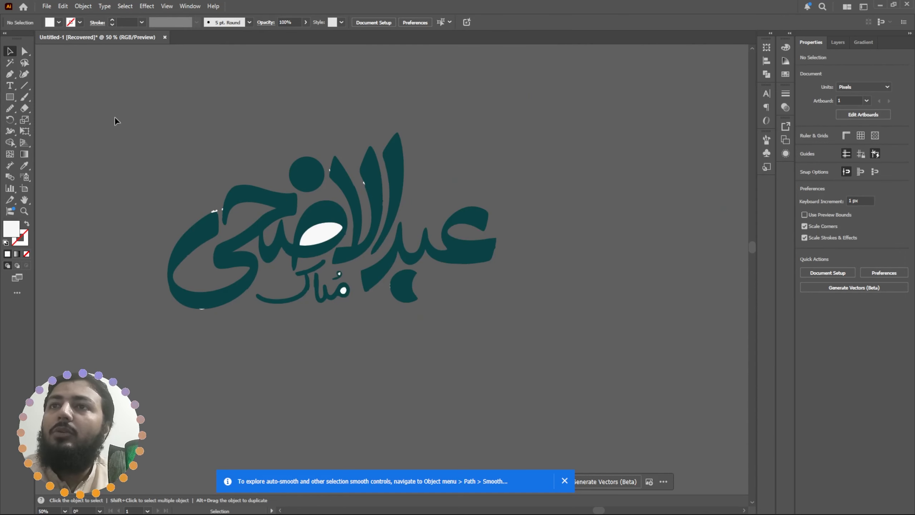
key(ctrl+a)
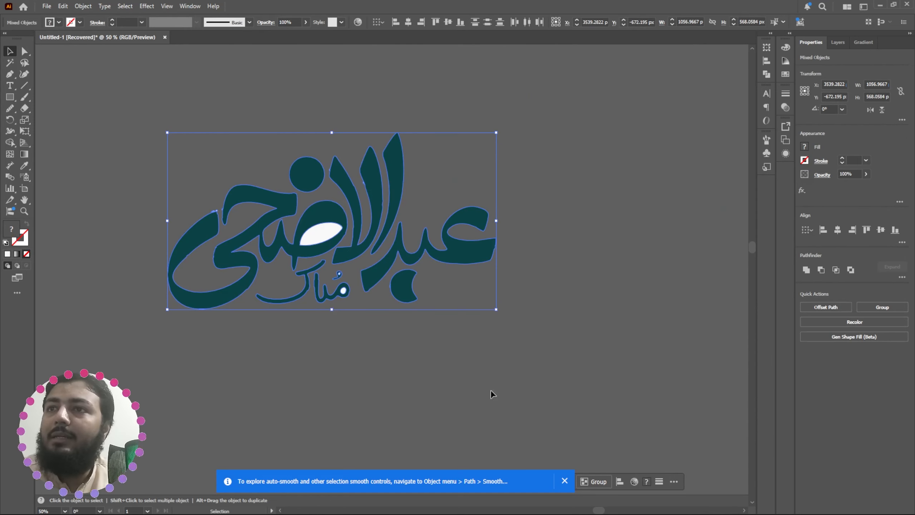
click(10, 143)
scroll(279, 252, up, 2)
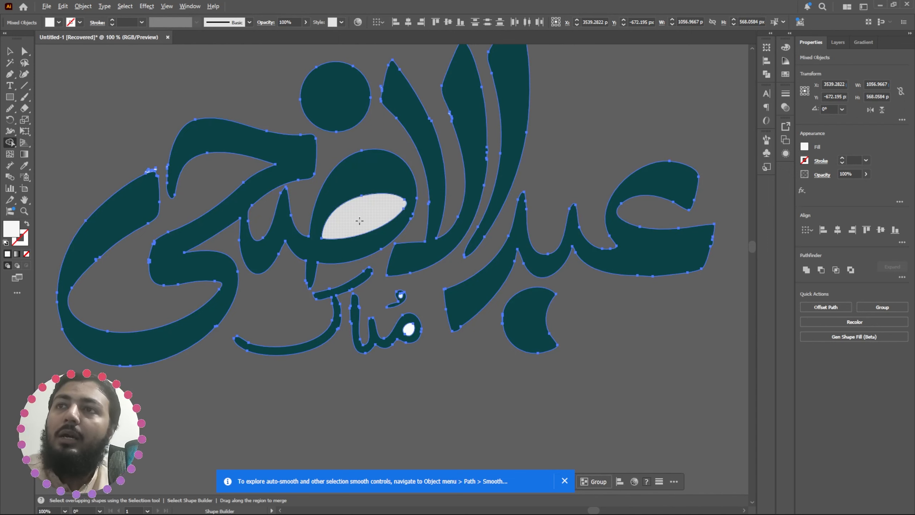
click(359, 220)
drag(398, 328, 409, 329)
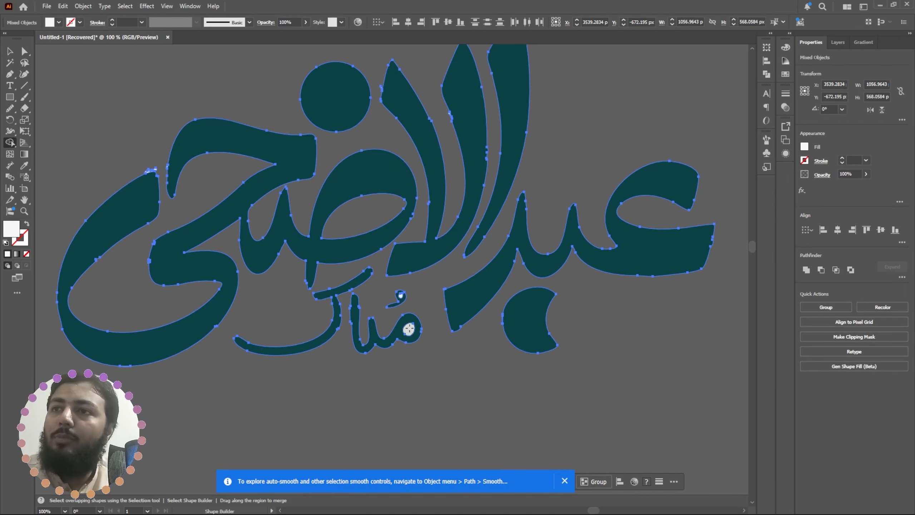
scroll(401, 296, up, 4)
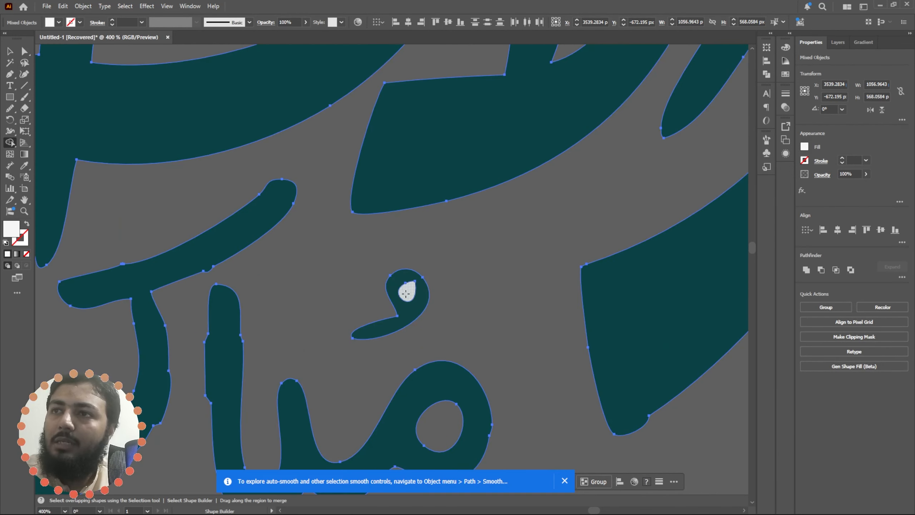
scroll(406, 293, down, 5)
scroll(246, 211, up, 3)
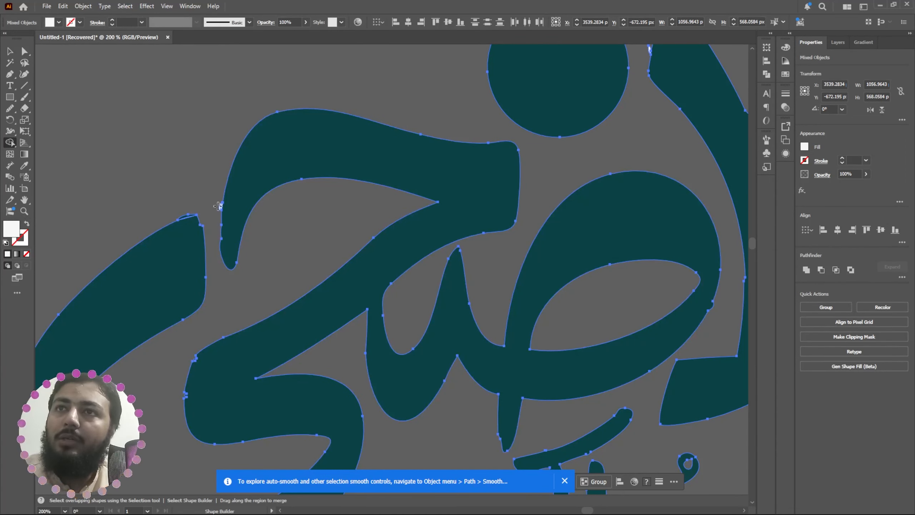
scroll(165, 218, up, 5)
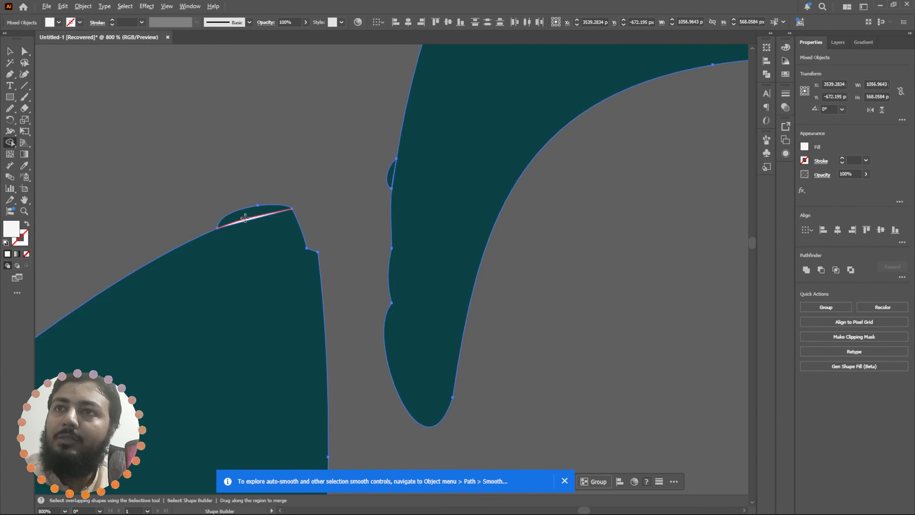
scroll(369, 189, down, 10)
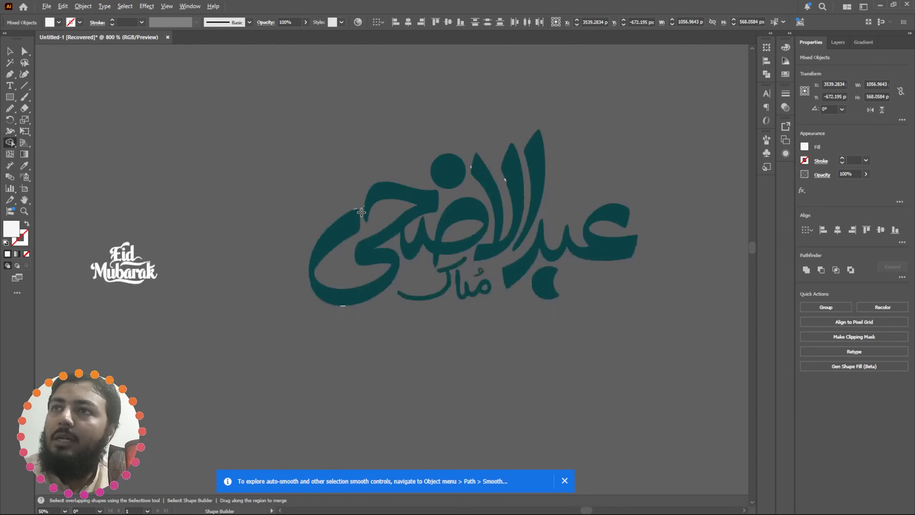
scroll(444, 276, up, 4)
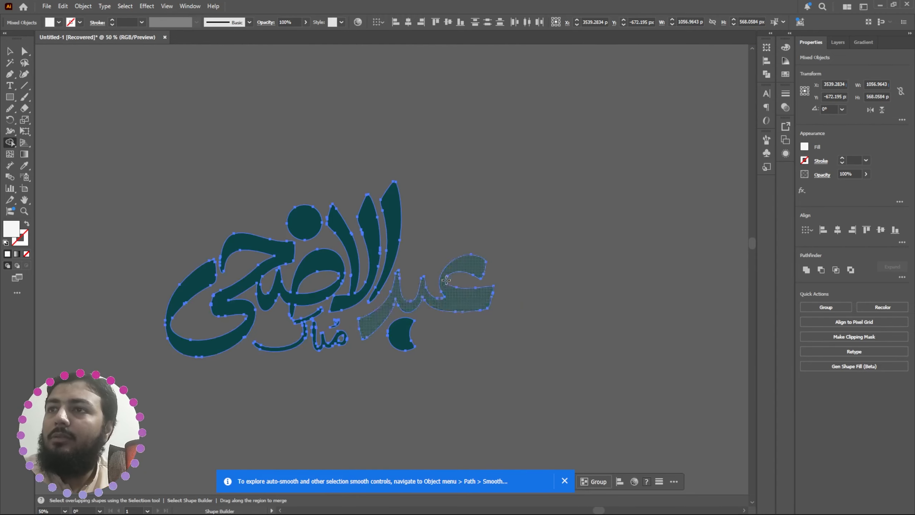
click(11, 52)
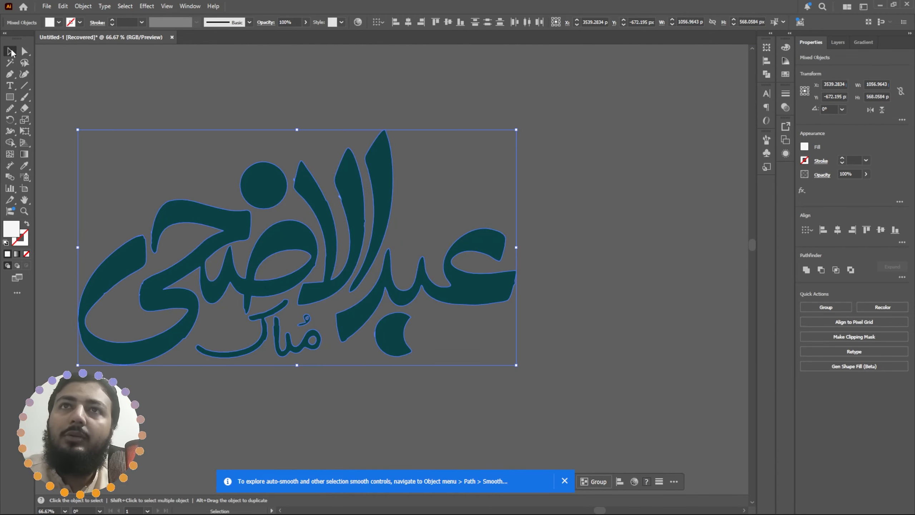
click(77, 77)
- Draw an ellipse about 116 × 105 px and place it beside the cut-out dot beneath the first word
right_click(11, 97)
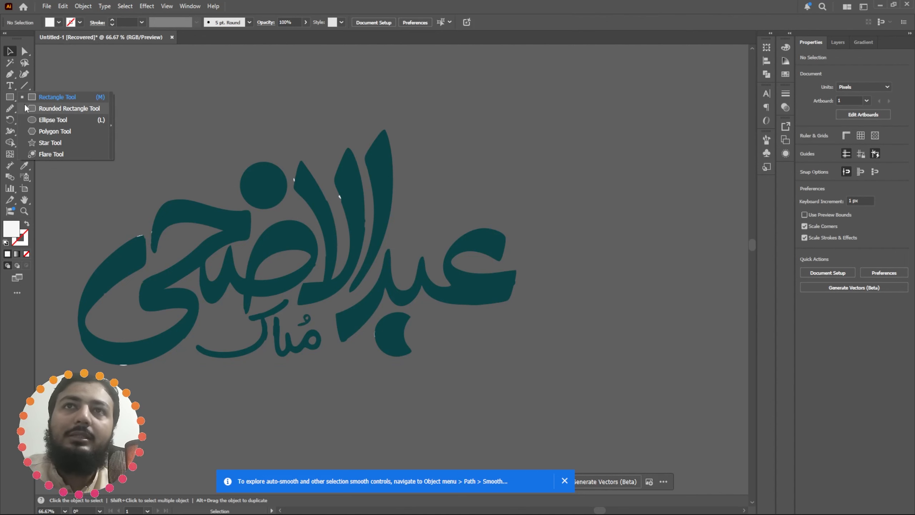
click(36, 122)
drag(431, 328, 474, 371)
click(13, 52)
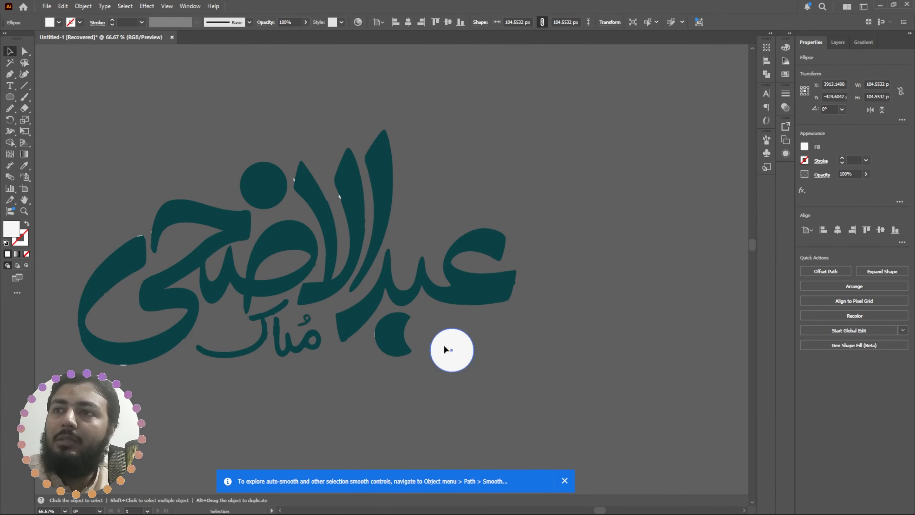
mouse_move(432, 333)
mouse_down()
mouse_move(465, 337)
mouse_move(442, 336)
mouse_up()
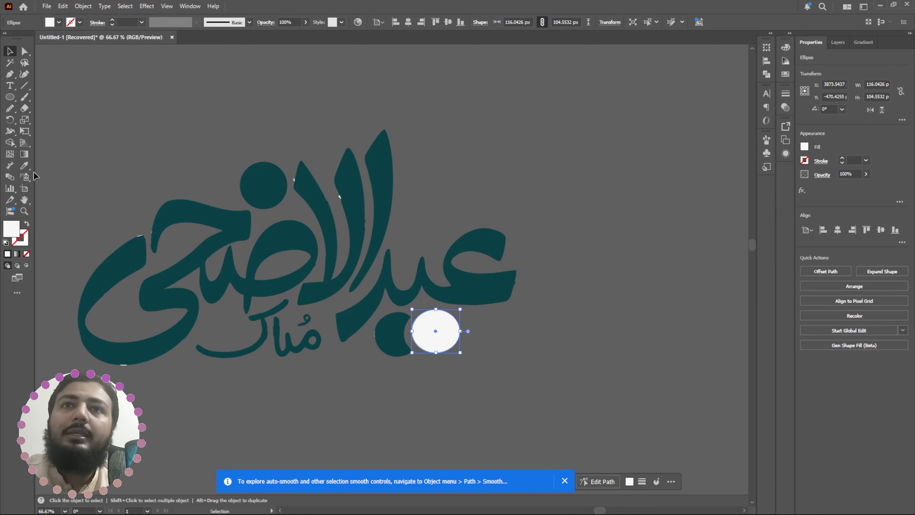
- Fill the new ellipse with the letters' dark teal using the Eyedropper, and deselect it
click(24, 165)
click(193, 209)
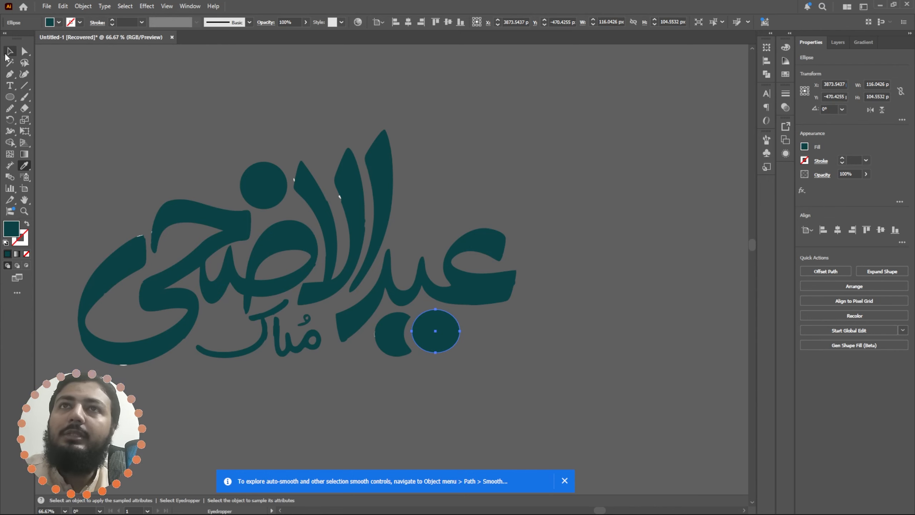
click(7, 54)
click(100, 129)
- Select all the calligraphy shapes, unite them, and check the edges of the tall letters up close
key(ctrl+a)
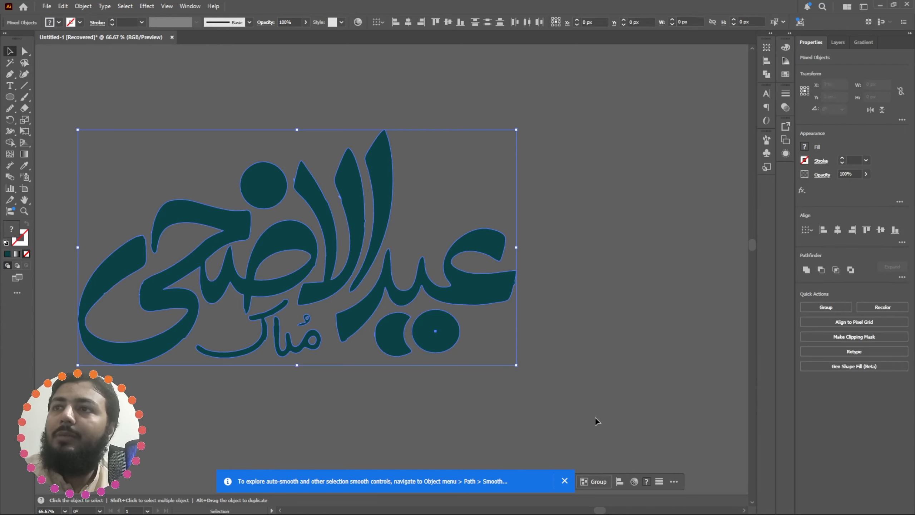
click(807, 270)
click(648, 348)
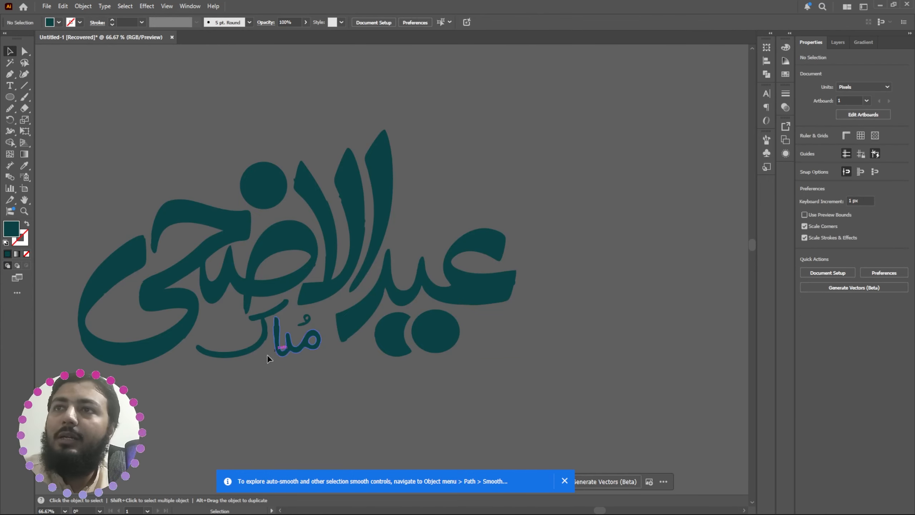
scroll(335, 226, up, 3)
scroll(336, 219, up, 1)
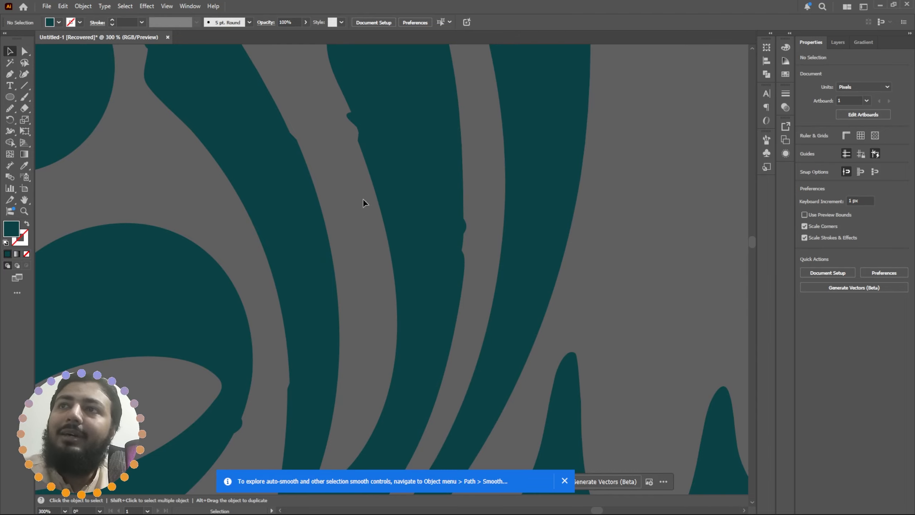
scroll(390, 295, down, 3)
scroll(383, 271, up, 3)
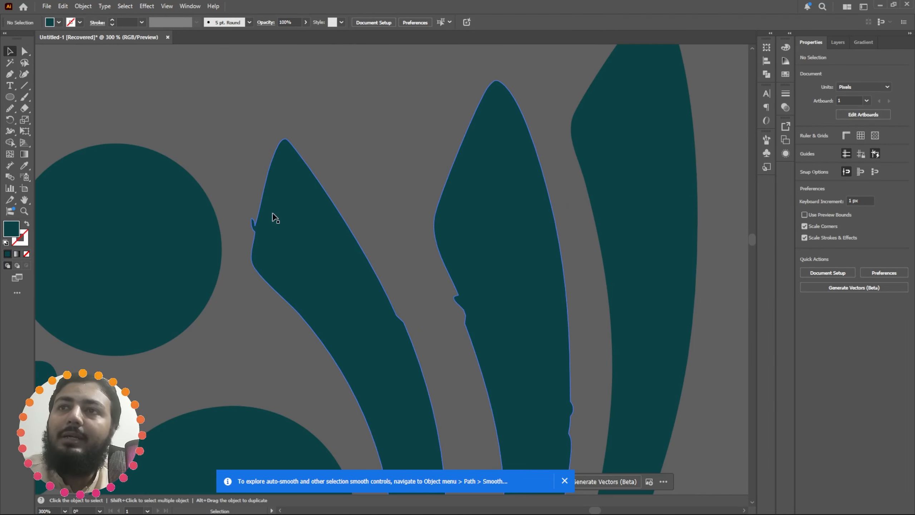
scroll(251, 236, down, 5)
- Switch to Chrome and preview the Pikbest Eid Al Adha Celebration calligraphy from the image results
key(alt+Tab)
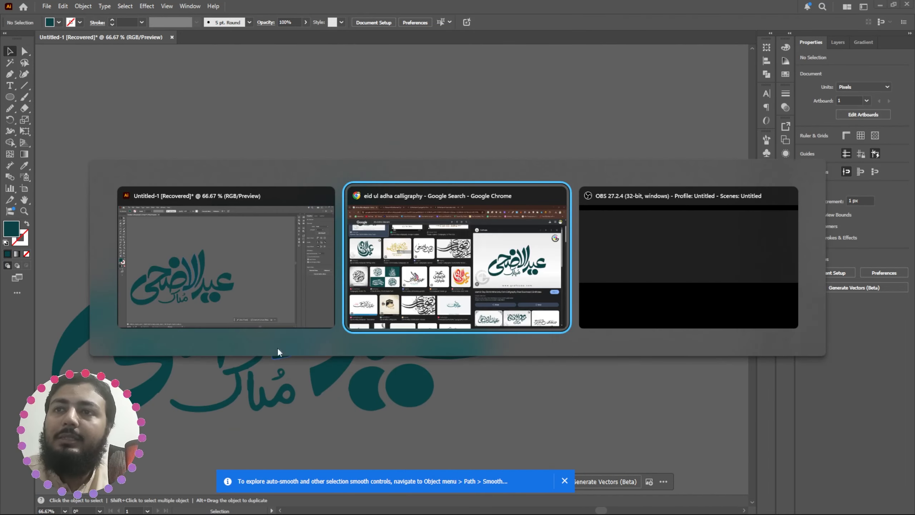
scroll(437, 316, down, 10)
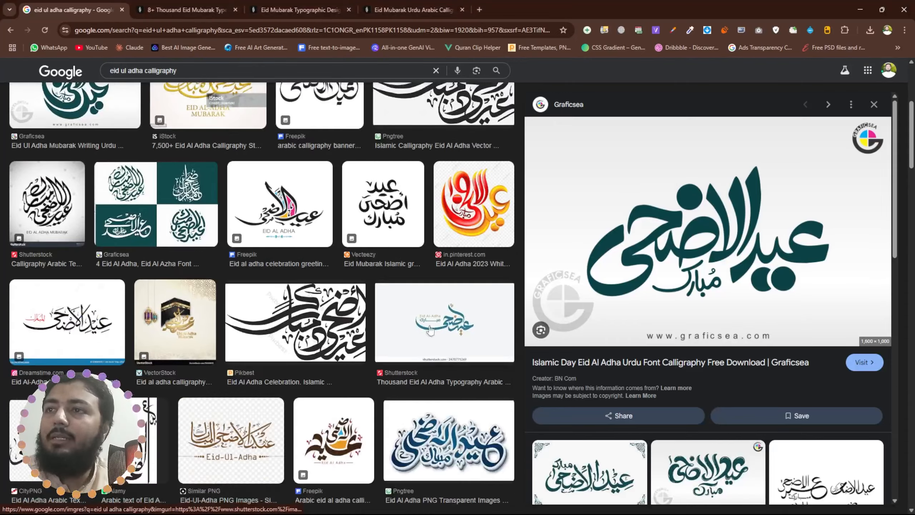
scroll(354, 325, up, 6)
click(300, 279)
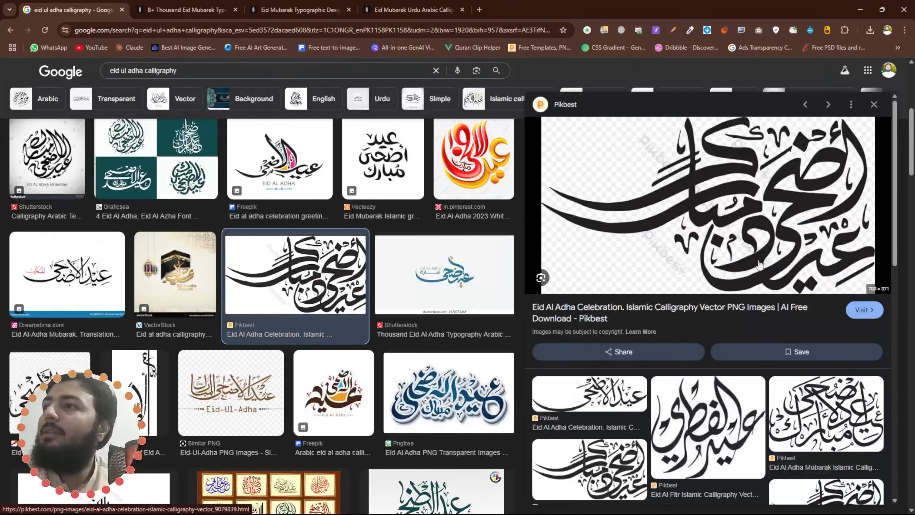
- Open the Pikbest Eid Al Adha Celebration calligraphy with the transparent background from the related images and copy the image
scroll(300, 280, down, 5)
scroll(684, 221, down, 5)
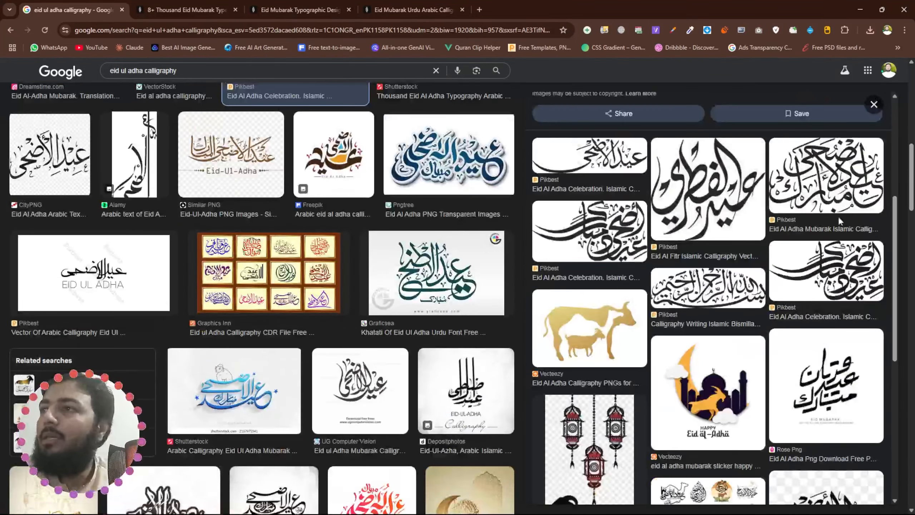
scroll(838, 218, down, 3)
click(841, 183)
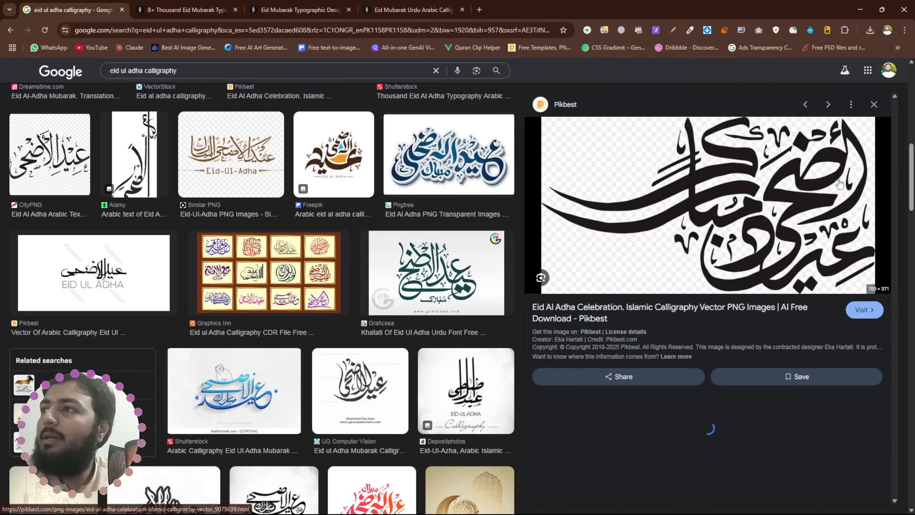
right_click(701, 173)
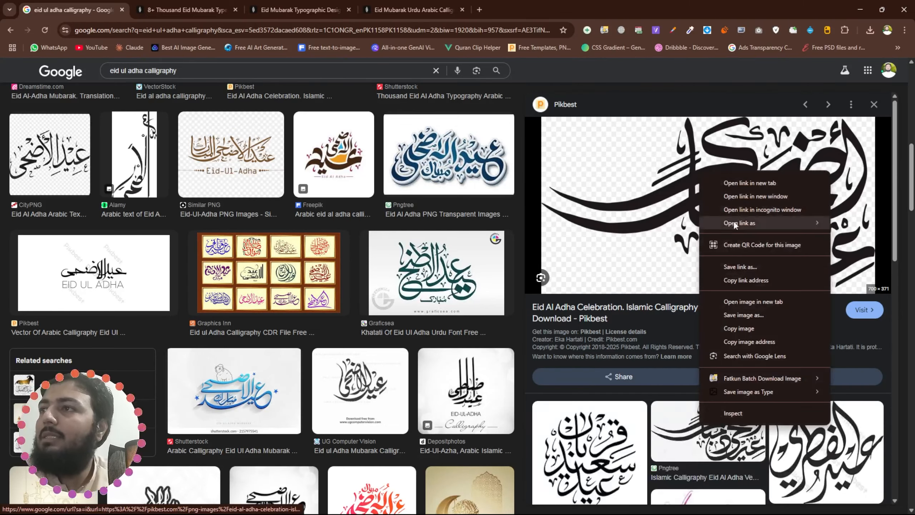
click(748, 328)
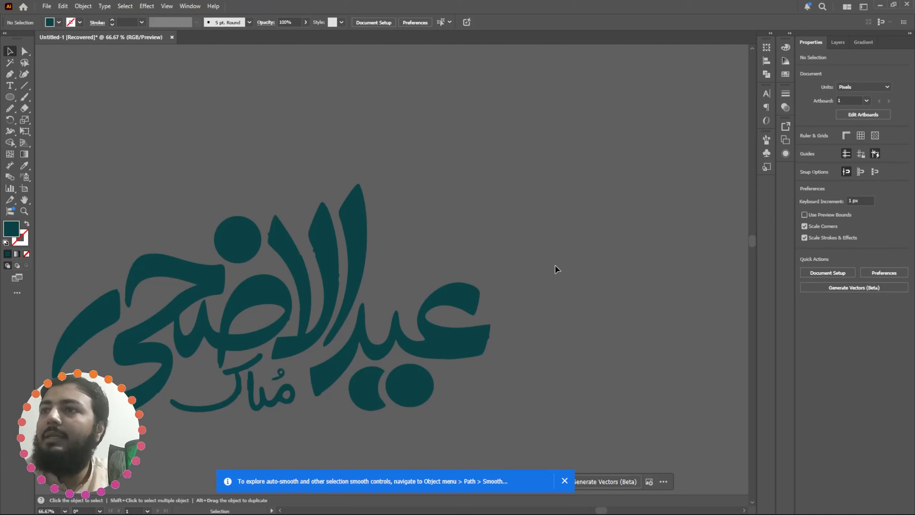
- Switch to Illustrator and paste the copied calligraphy into the empty canvas area up and right of the teal artwork
scroll(555, 265, down, 2)
scroll(495, 253, up, 5)
key(ctrl+v)
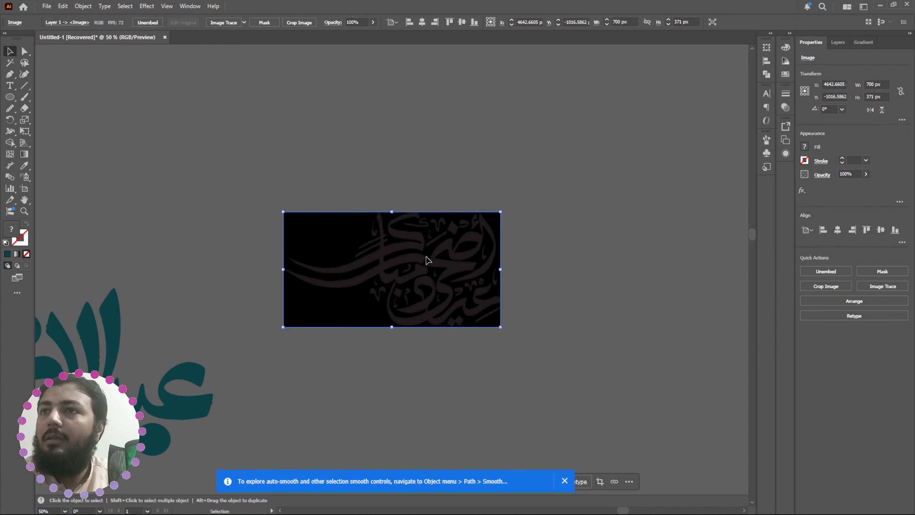
drag(469, 251, 449, 243)
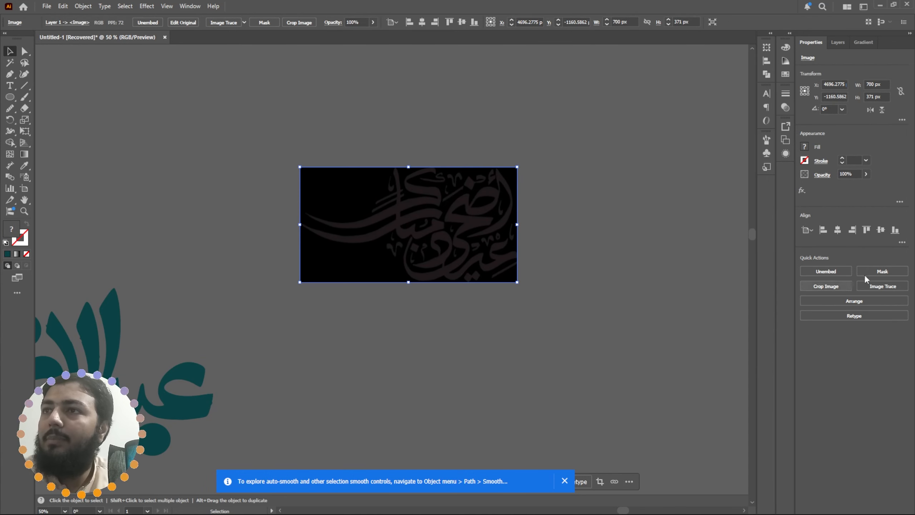
- Trace the pasted calligraphy image with the Low Fidelity Photo preset and expand the tracing into paths
click(881, 289)
click(834, 327)
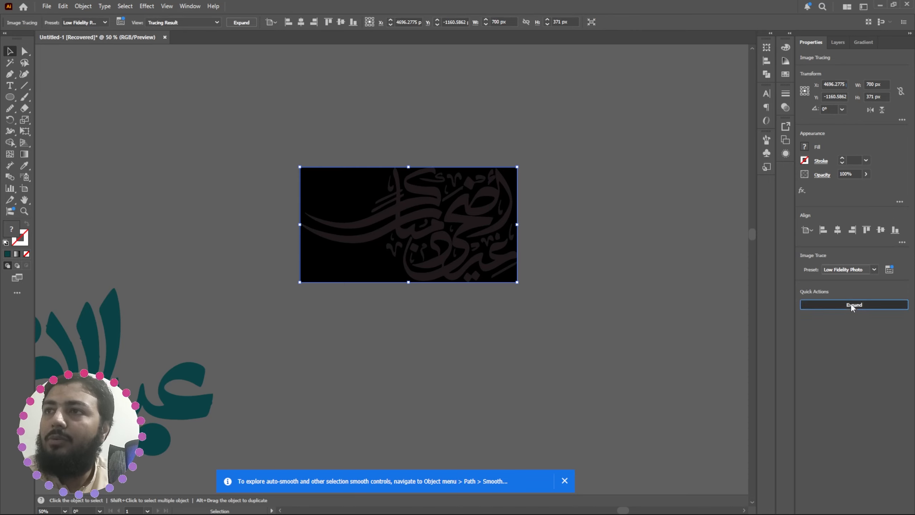
click(852, 304)
- Ungroup the traced calligraphy, pull the black background shape off the lettering and delete it
click(621, 332)
mouse_move(328, 257)
mouse_down()
mouse_move(327, 297)
mouse_move(319, 273)
mouse_move(306, 289)
mouse_move(398, 387)
mouse_move(348, 432)
mouse_move(300, 283)
mouse_up()
key(ctrl+z)
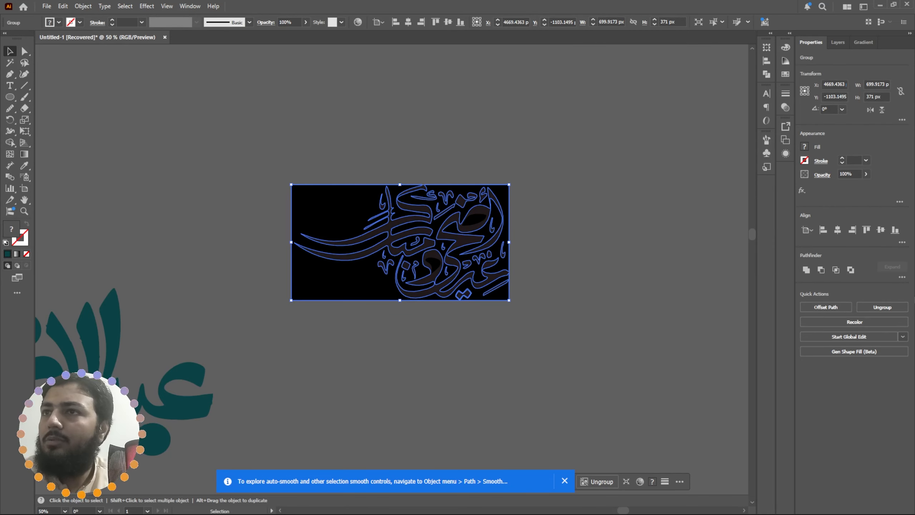
click(885, 309)
click(620, 357)
mouse_move(319, 297)
mouse_down()
mouse_move(378, 393)
mouse_move(378, 454)
mouse_move(398, 389)
mouse_move(388, 383)
mouse_up()
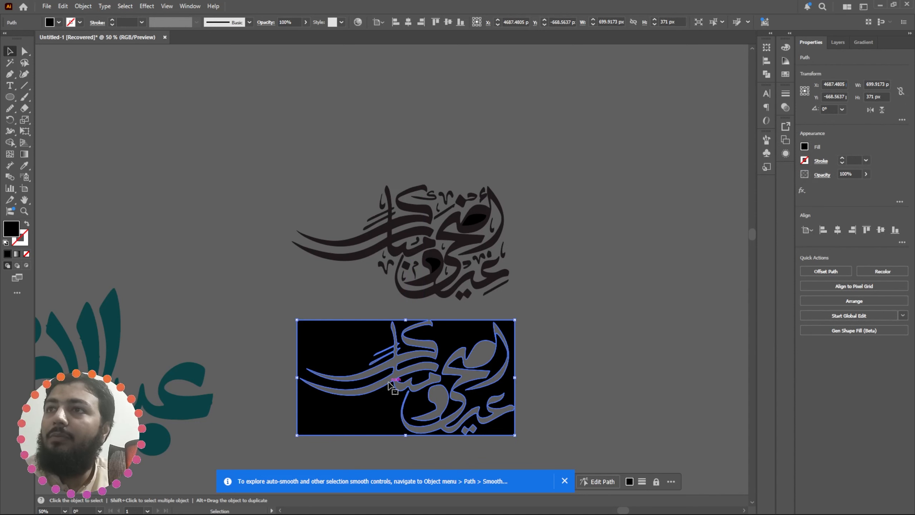
key(Delete)
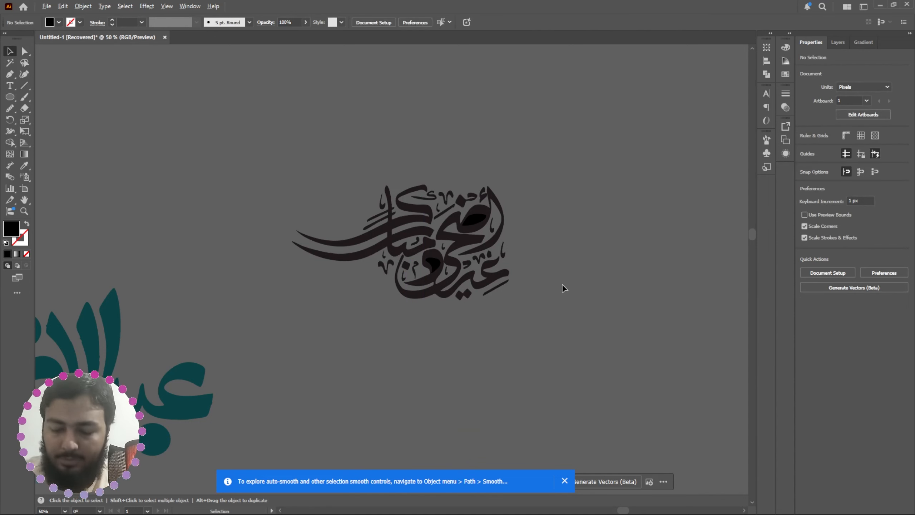
- Select all the calligraphy shapes and remove the leftover black fills inside the letter loops with the Shape Builder
scroll(562, 284, up, 2)
drag(514, 213, 607, 294)
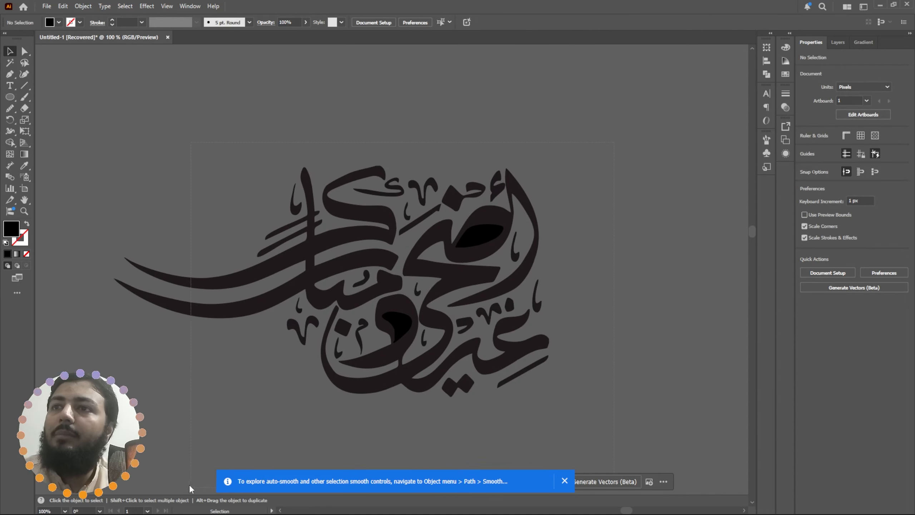
key(ctrl+a)
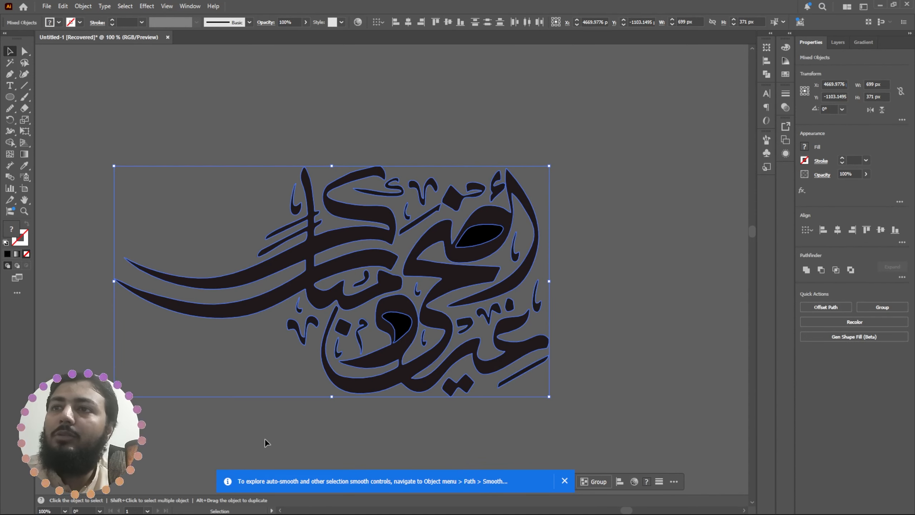
click(10, 142)
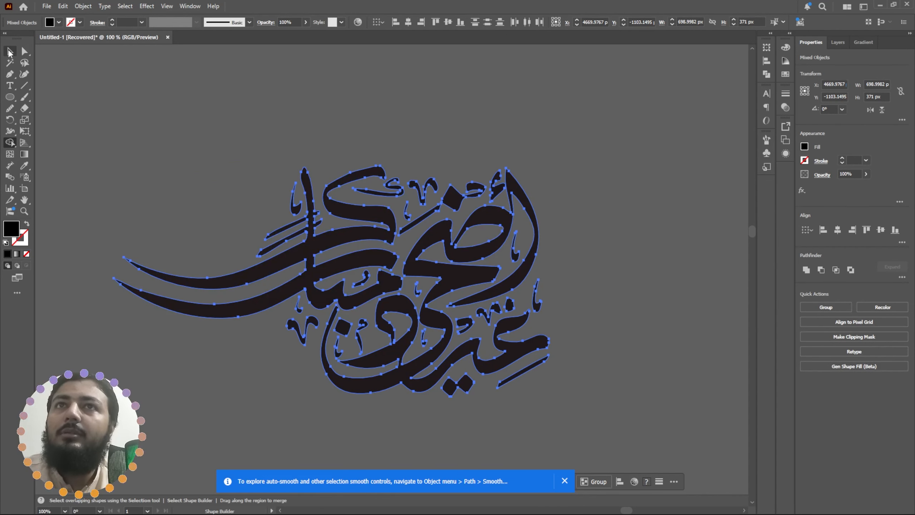
click(9, 52)
- Unite the calligraphy shapes, fill the result with red, and deselect it
click(821, 271)
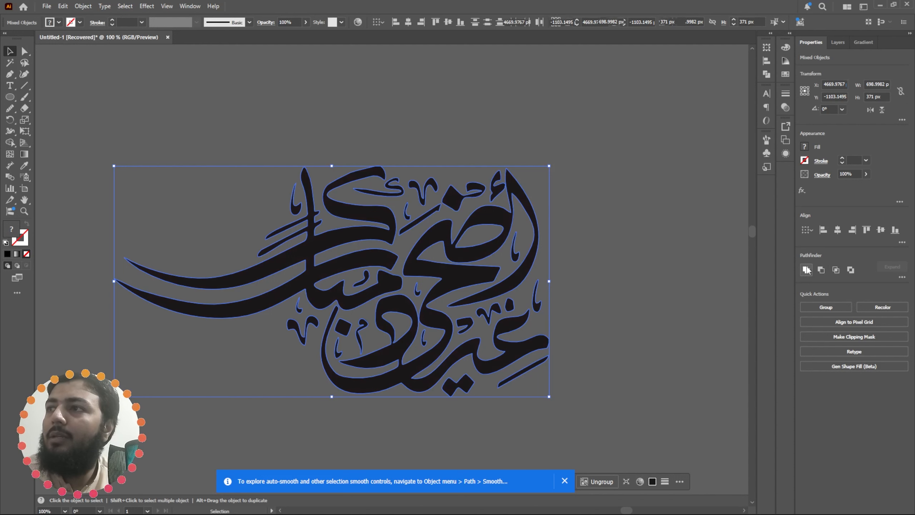
click(806, 146)
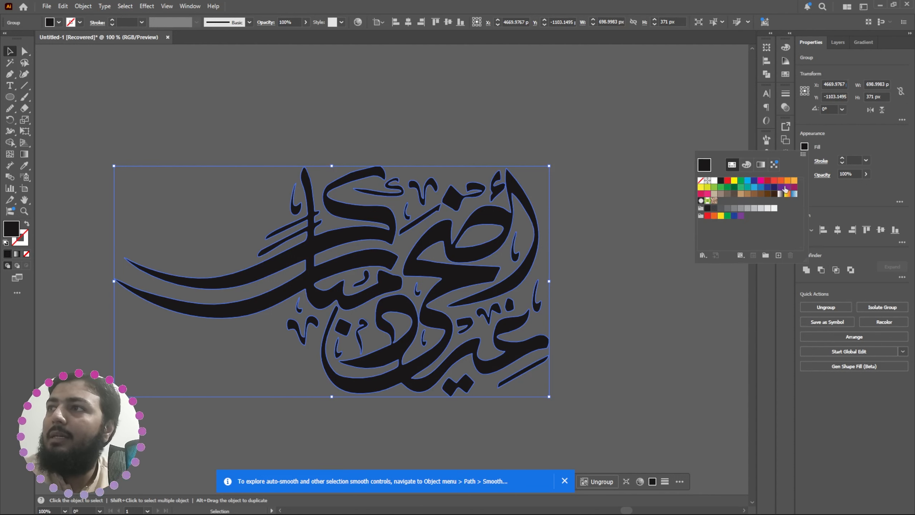
click(728, 181)
click(573, 147)
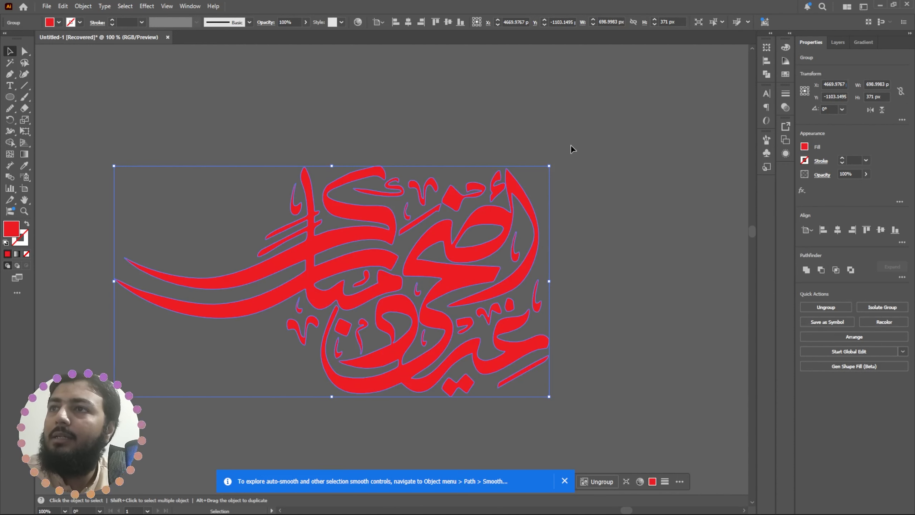
scroll(613, 246, down, 4)
click(587, 300)
drag(586, 302, 532, 315)
scroll(532, 315, up, 6)
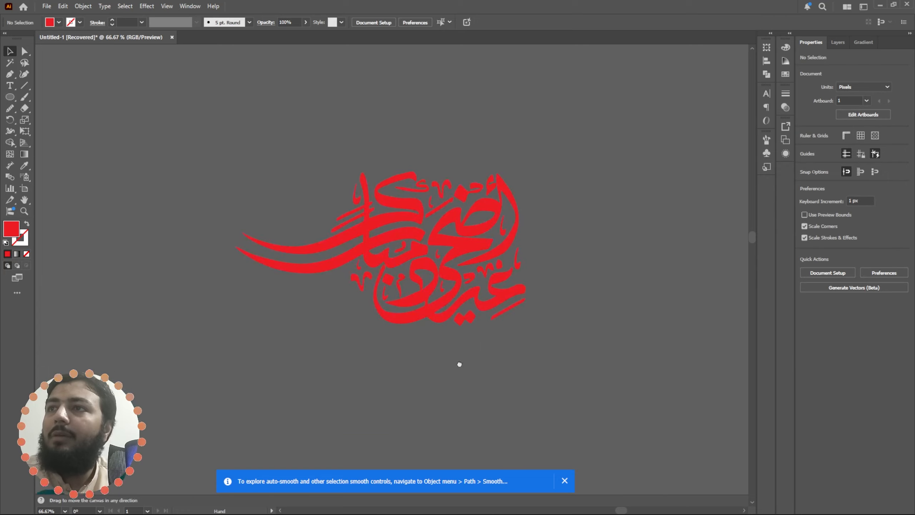
scroll(325, 389, down, 6)
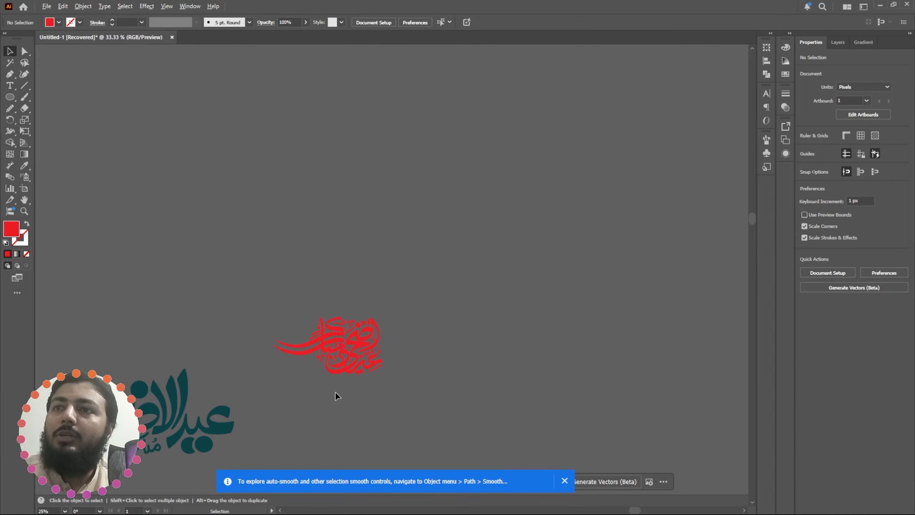
- Switch to Chrome and search Google Images for calligraphy of a first name, using the suggested query
key(alt+Tab)
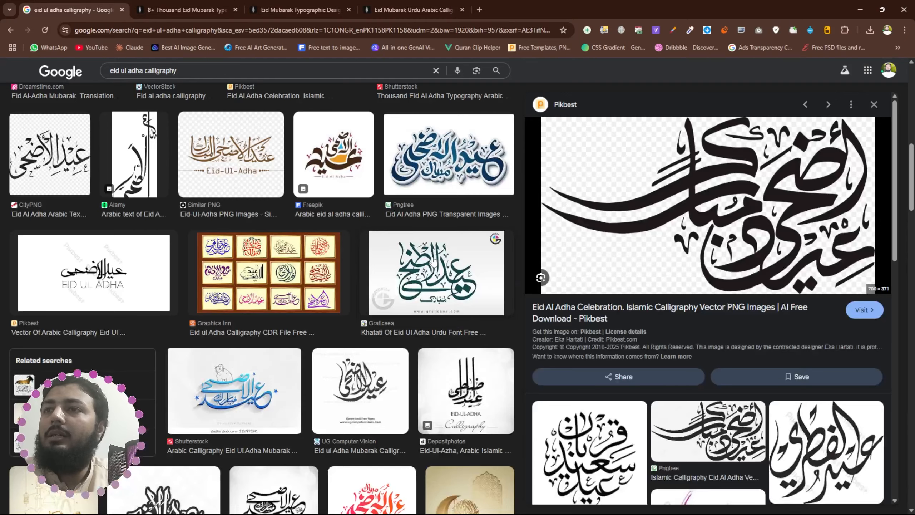
scroll(287, 320, down, 10)
scroll(285, 321, down, 10)
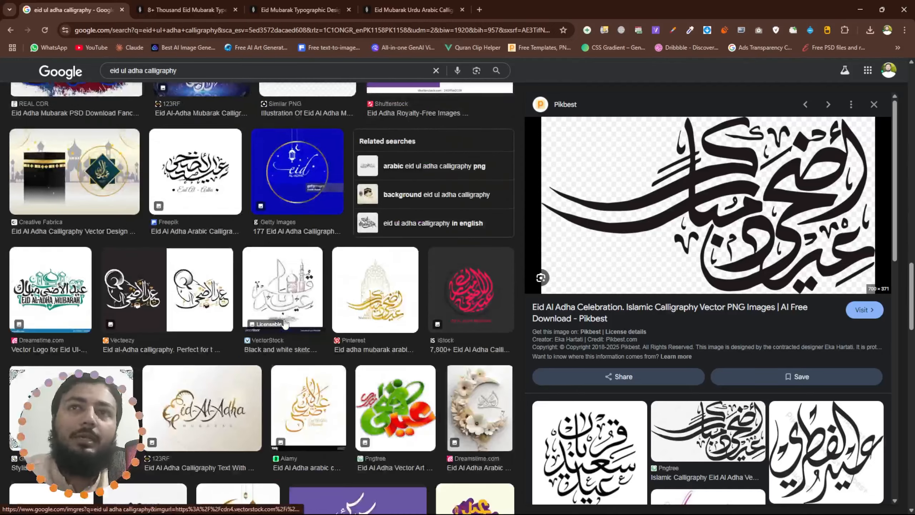
click(196, 68)
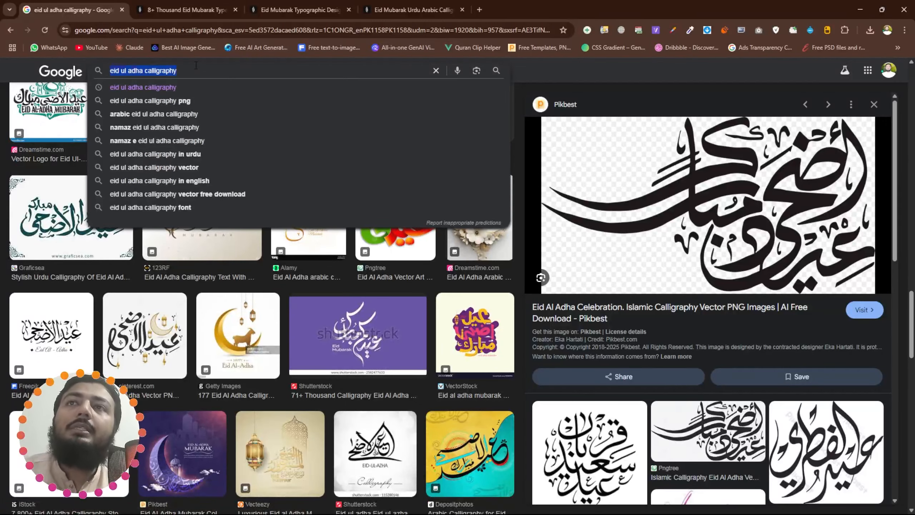
key(BackSpace)
text(Q)
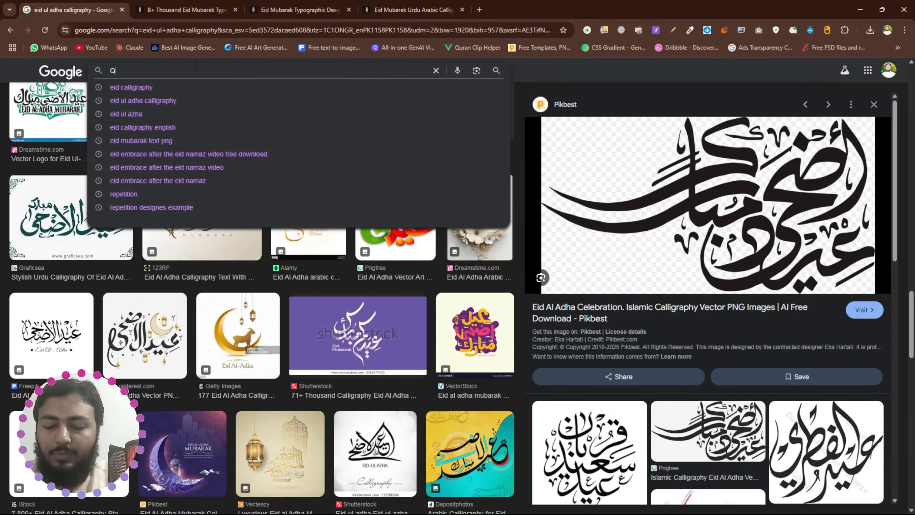
text(asim)
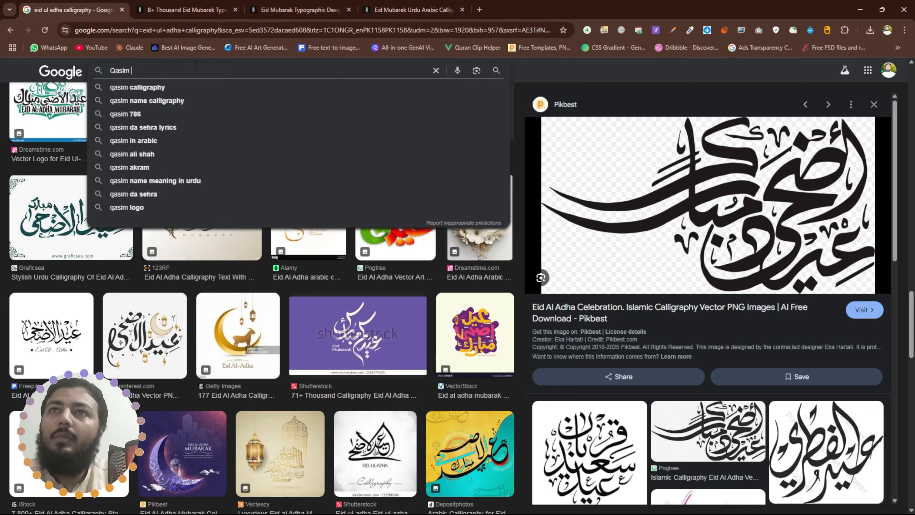
click(150, 89)
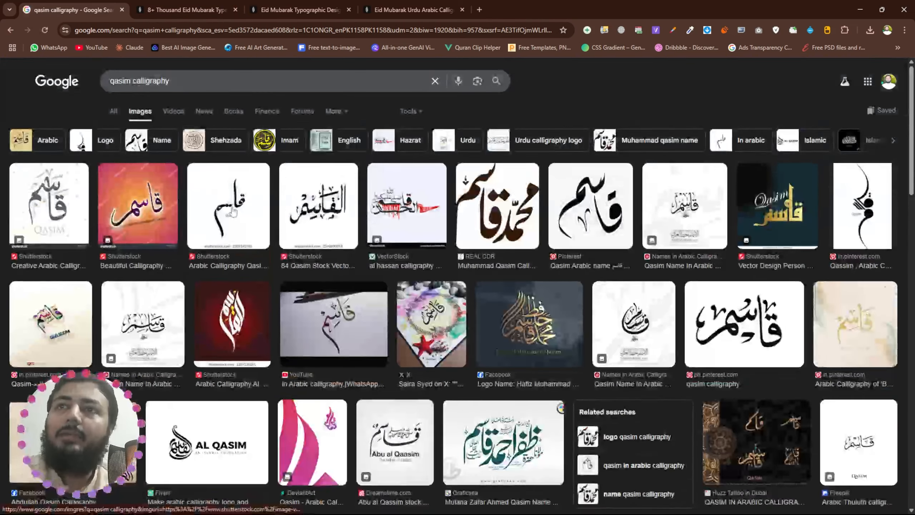
- Open the tall black-and-white Pinterest name calligraphy from the results and copy its image
scroll(510, 211, down, 1)
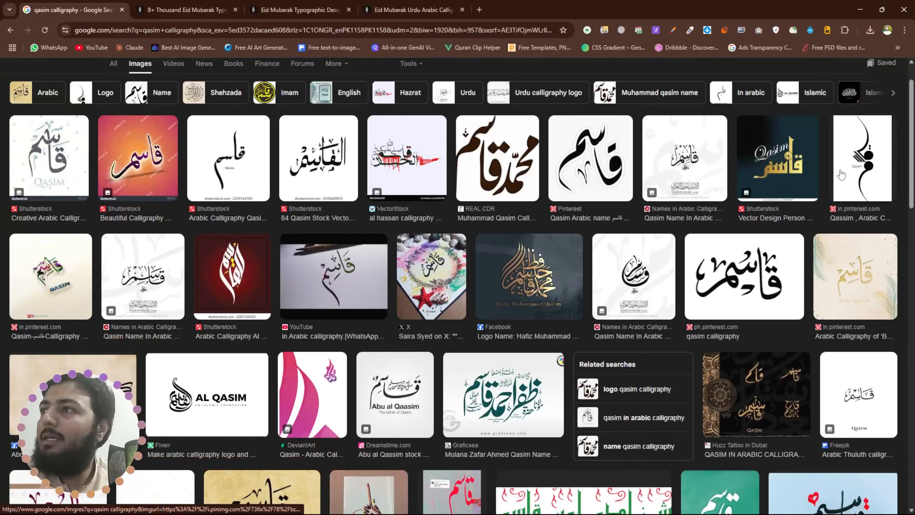
click(867, 175)
right_click(725, 237)
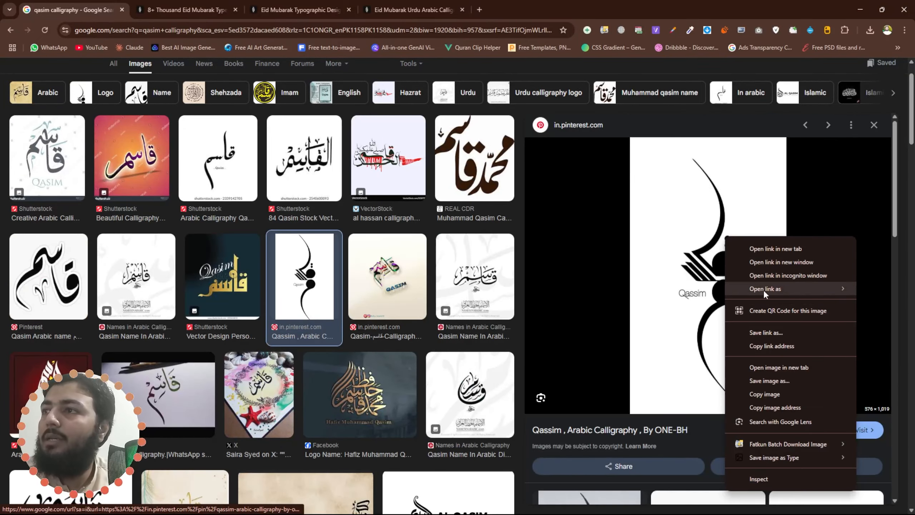
click(773, 394)
- Switch to Illustrator, paste the copied name calligraphy and place it to the upper right of the red calligraphy
key(alt+Tab)
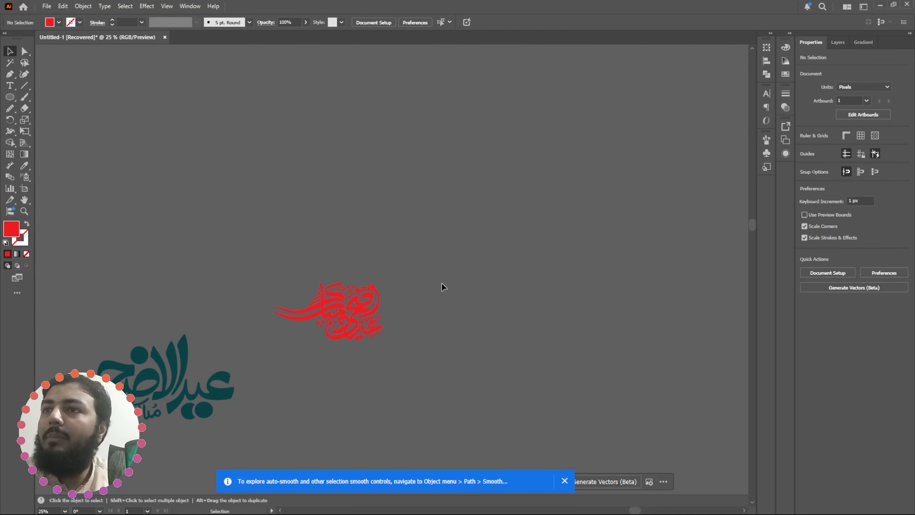
key(ctrl+v)
drag(377, 294, 538, 274)
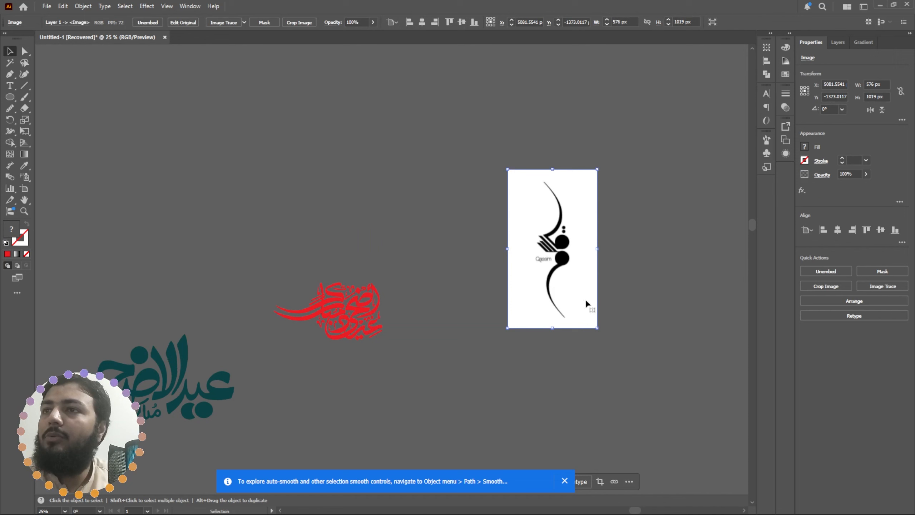
- Trace the tall name calligraphy image with the Low Fidelity Photo preset and expand the tracing
click(885, 289)
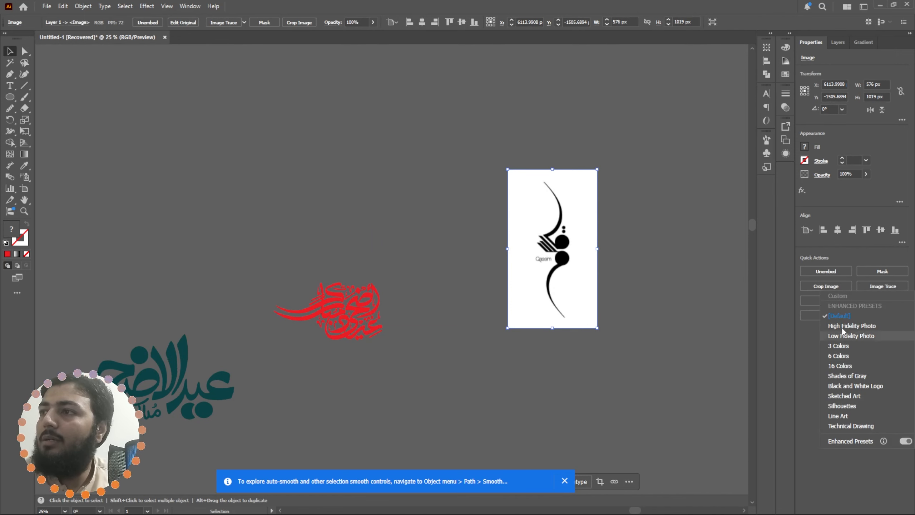
click(851, 338)
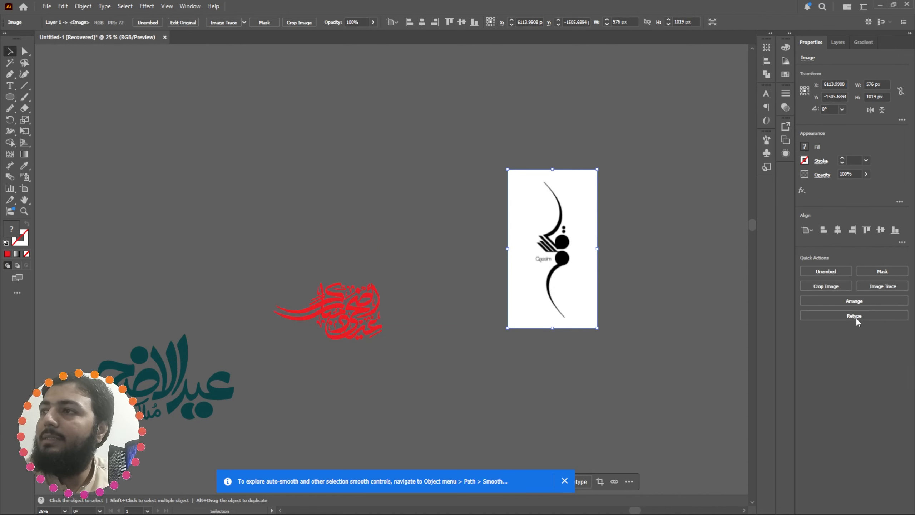
click(862, 306)
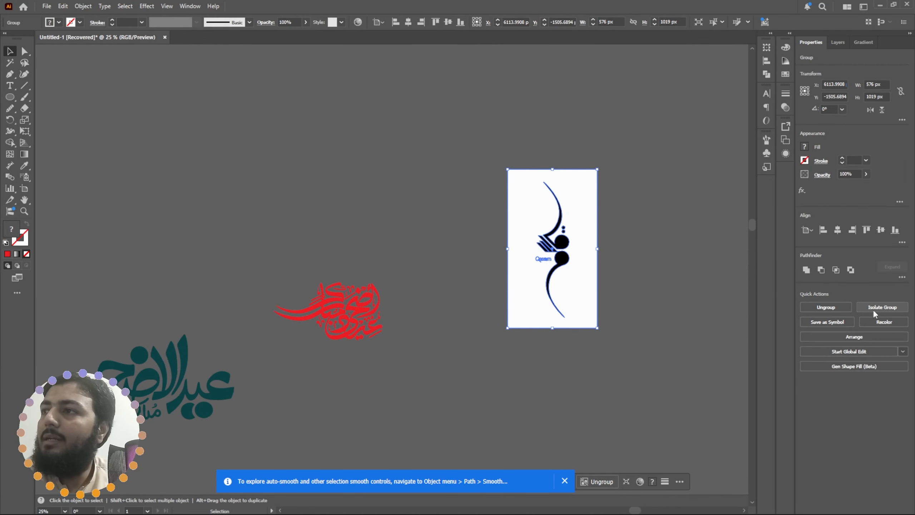
- Ungroup the traced name calligraphy, pull the white background rectangle away from the lettering and delete it
click(829, 307)
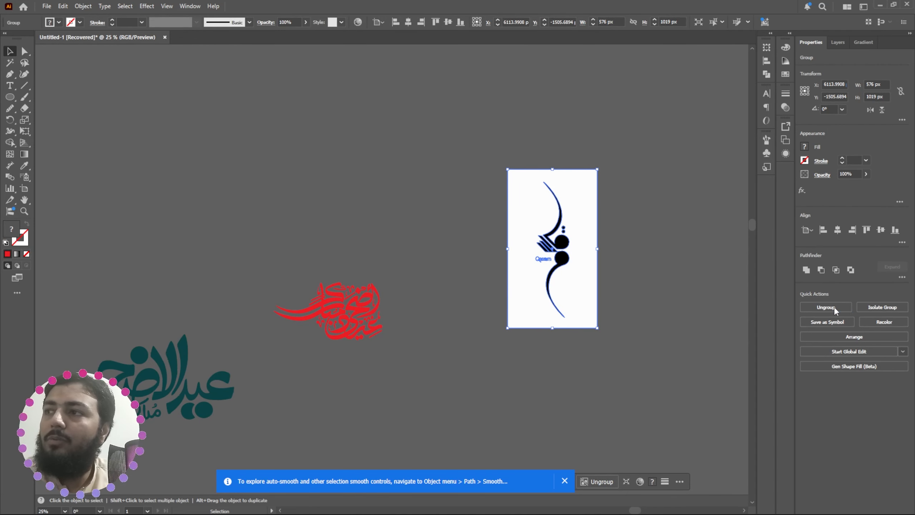
click(734, 314)
drag(572, 307, 403, 398)
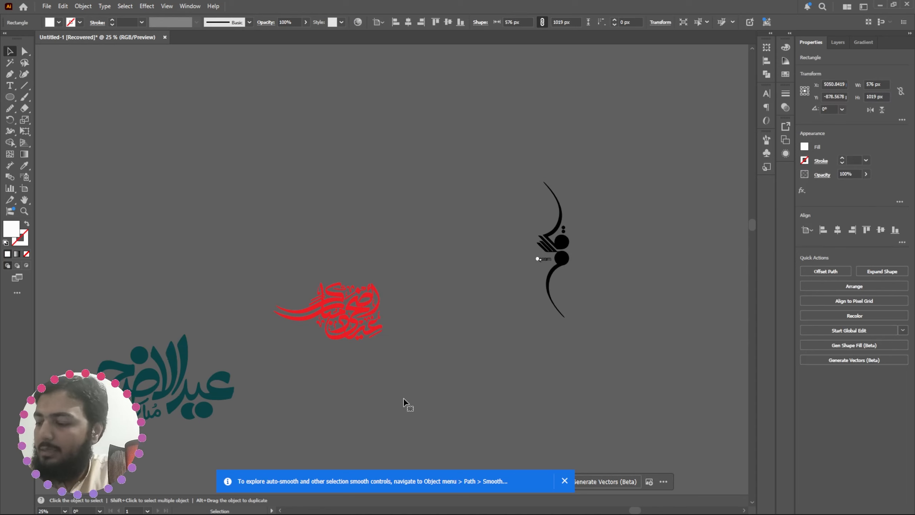
click(403, 397)
- Ungroup the traced name calligraphy to isolate the small Latin caption beside the lower dot, and delete that caption
scroll(427, 327, up, 5)
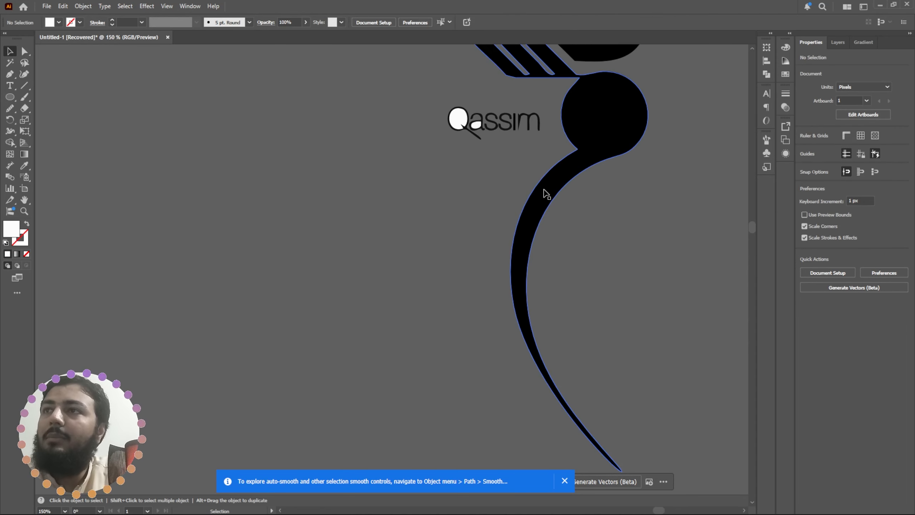
drag(462, 160, 307, 297)
click(386, 284)
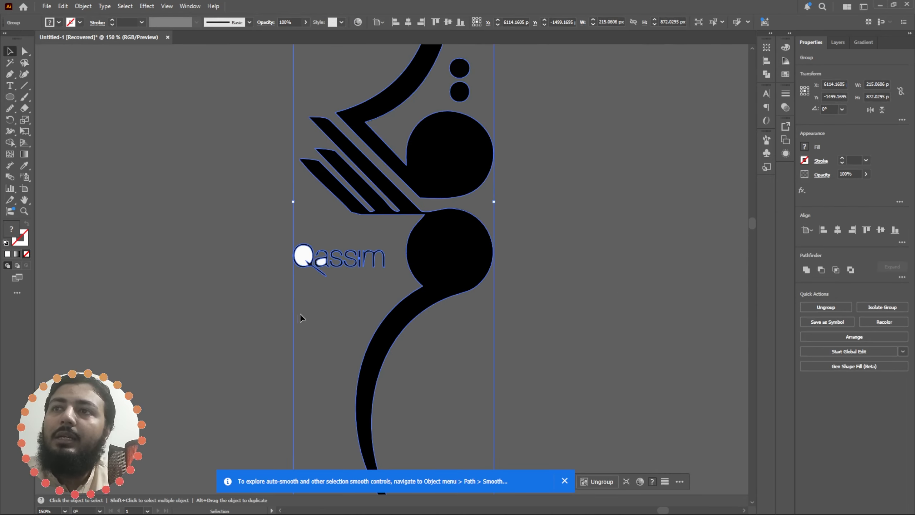
click(268, 285)
click(393, 245)
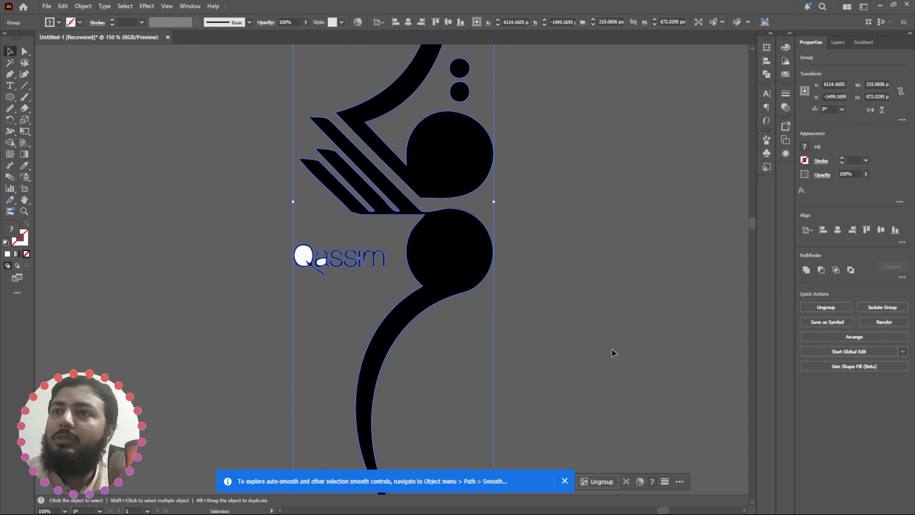
click(838, 305)
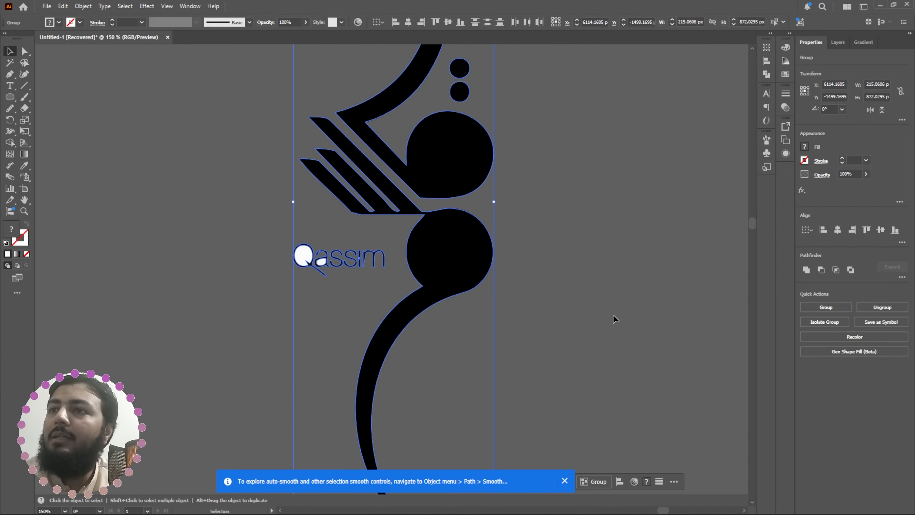
click(256, 280)
click(374, 246)
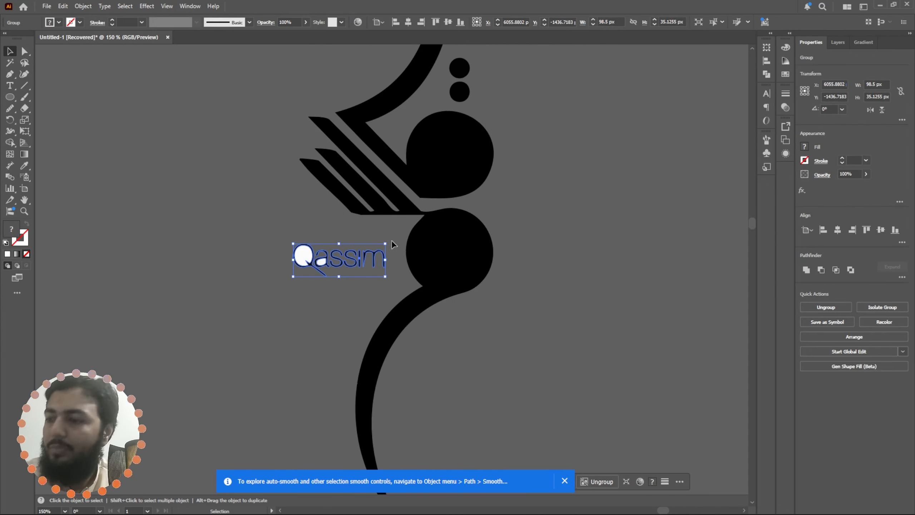
key(Delete)
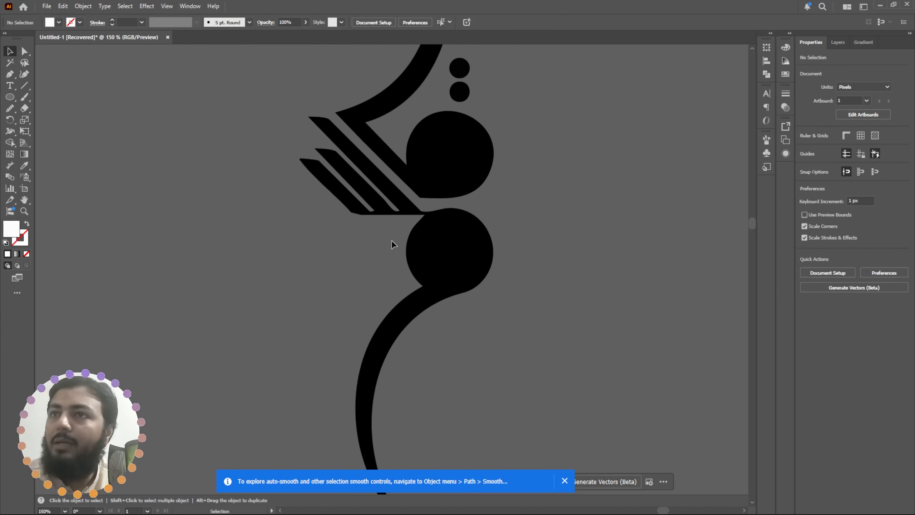
- Add a new text caption with the name in Latin letters, scaled to about 28 pt, in the deleted caption's place
click(10, 87)
click(198, 255)
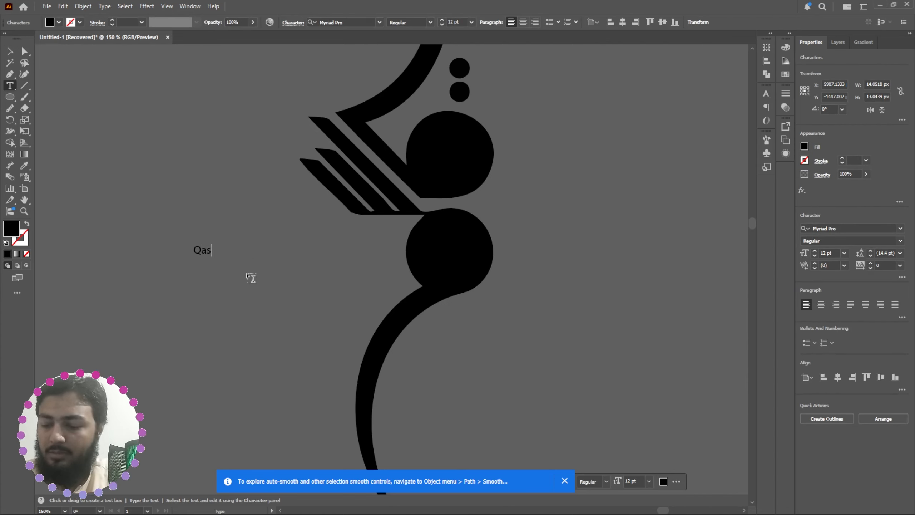
click(11, 52)
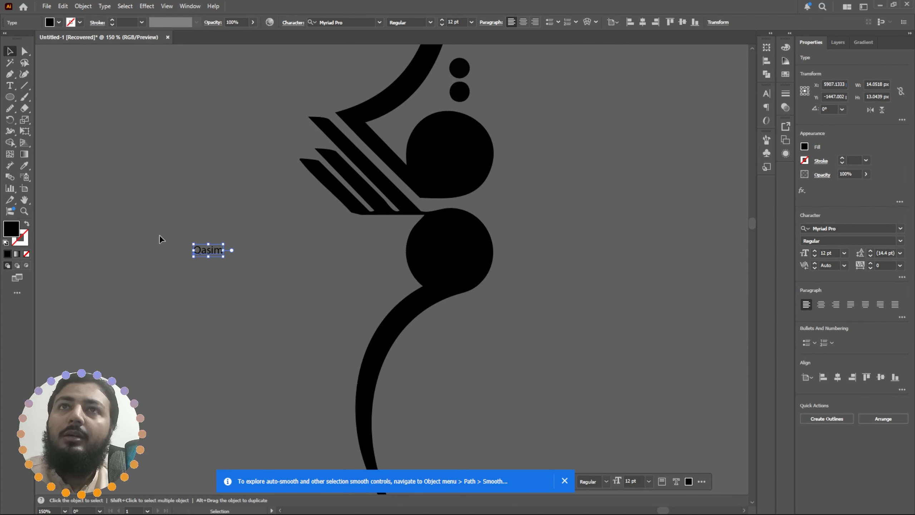
drag(217, 250, 343, 275)
- Preview different fonts on the new Latin caption and apply Abra Regular
double_click(332, 269)
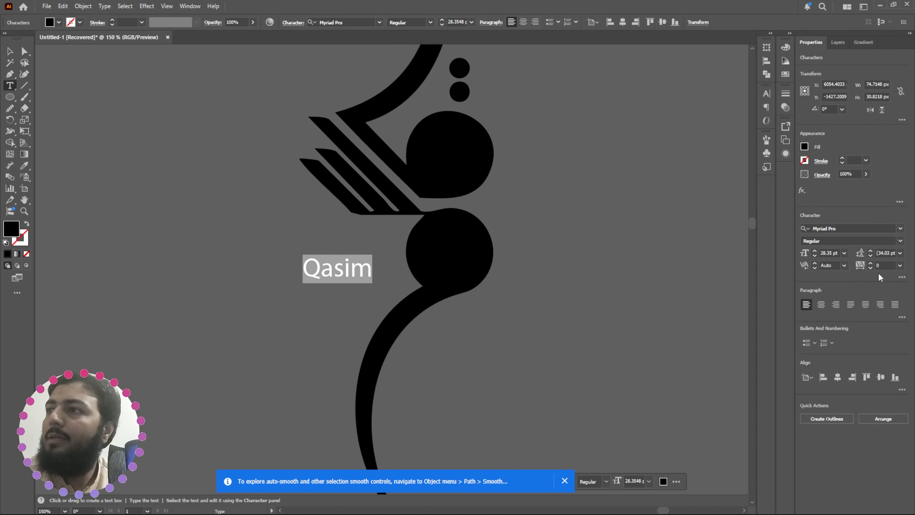
click(895, 227)
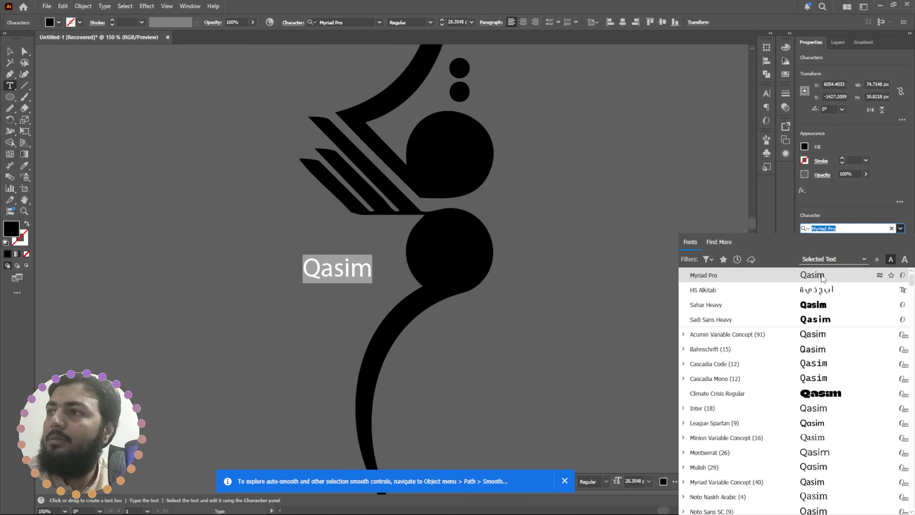
scroll(823, 278, up, 1)
key(Up)
key(Up)
key(Down)
key(Down)
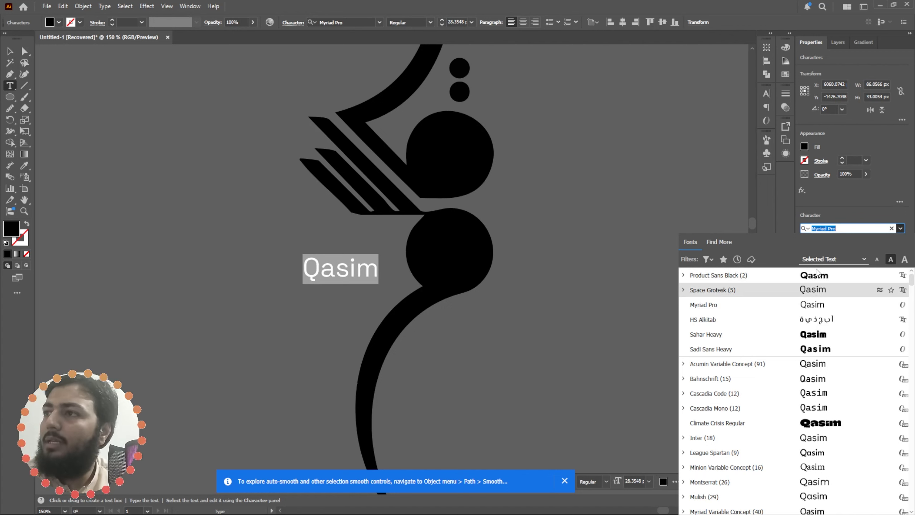
key(Up)
key(Up)
key(Down)
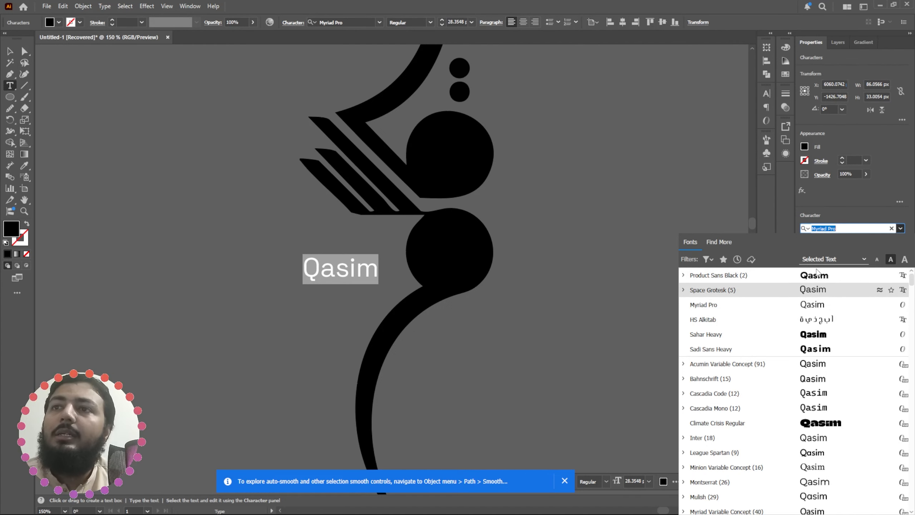
key(Down)
key(Down)
key(Down)
key(Down)
key(Down)
key(Down)
key(Down)
key(Down)
key(Down)
key(Down)
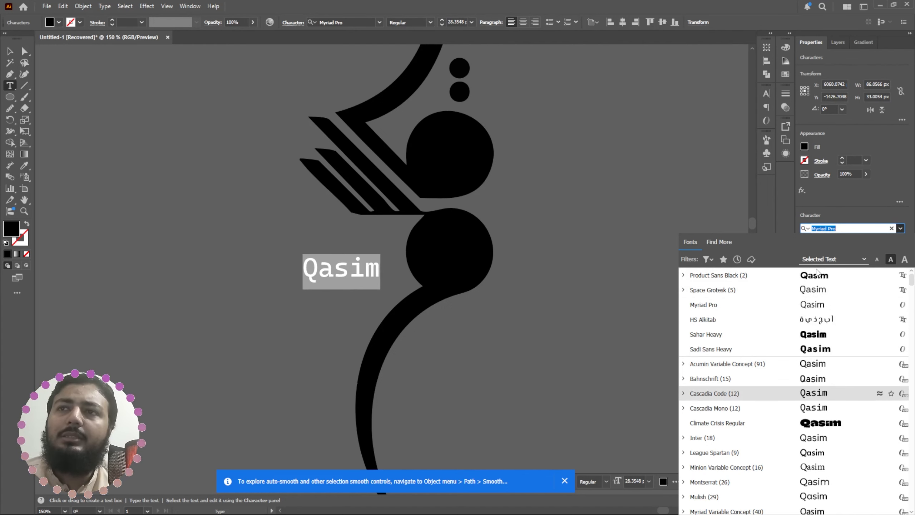
key(Down)
key(Down)
key(Down)
key(Down)
key(Down)
key(Down)
key(Down)
key(Down)
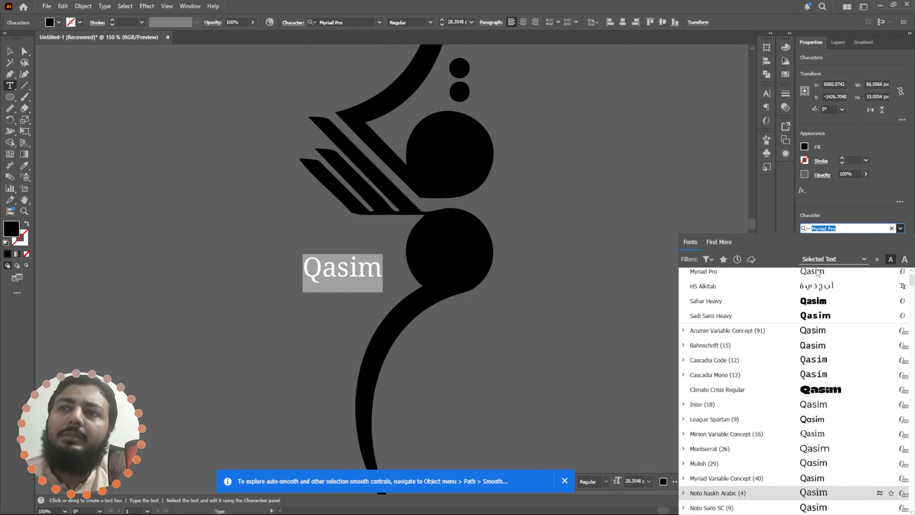
key(Down)
key(Down)
key(Down)
key(Down)
key(Down)
key(Down)
key(Down)
key(Down)
key(Down)
key(Down)
key(Down)
key(Down)
key(Down)
key(Down)
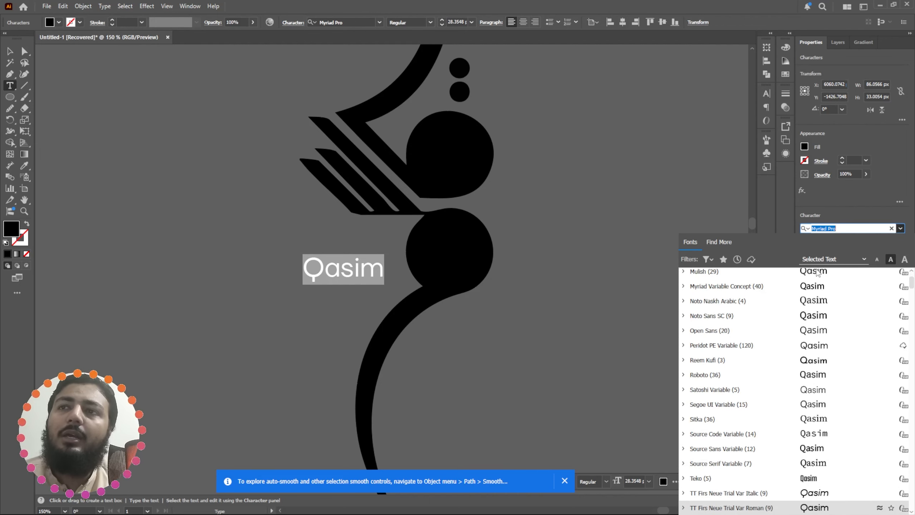
key(Down)
key(Down)
key(Down)
key(Down)
key(Down)
key(Down)
key(Down)
key(Down)
key(Down)
key(Down)
key(Down)
key(Down)
key(Down)
key(Down)
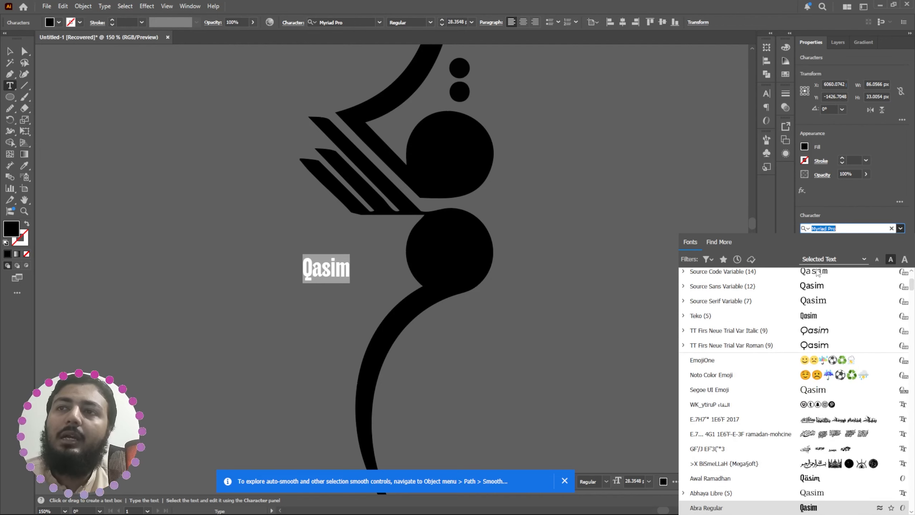
key(Down)
key(Down)
key(Down)
key(Up)
key(Up)
key(Up)
key(Up)
key(Up)
key(Up)
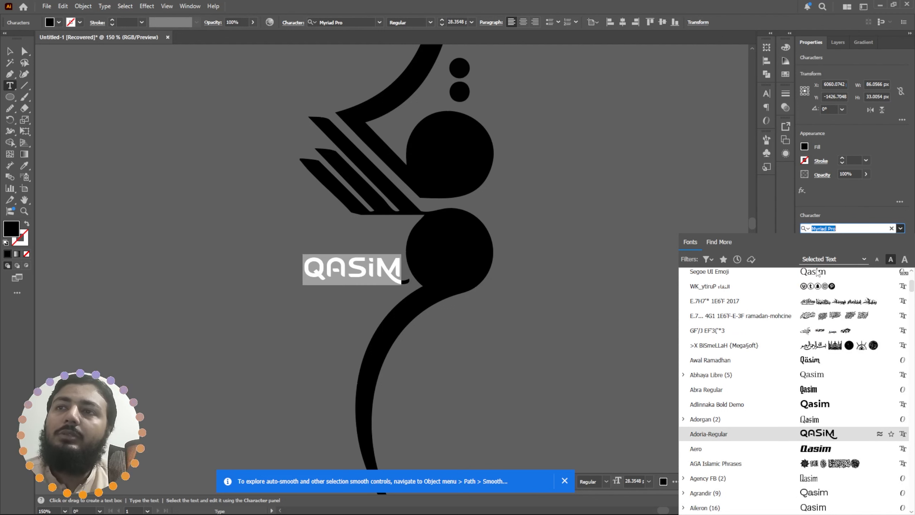
key(Up)
key(Up)
key(Up)
key(Down)
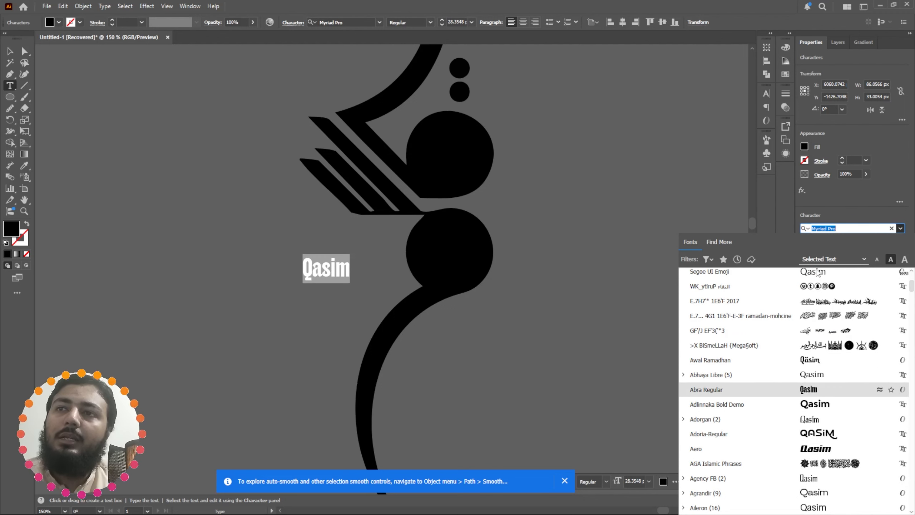
key(Return)
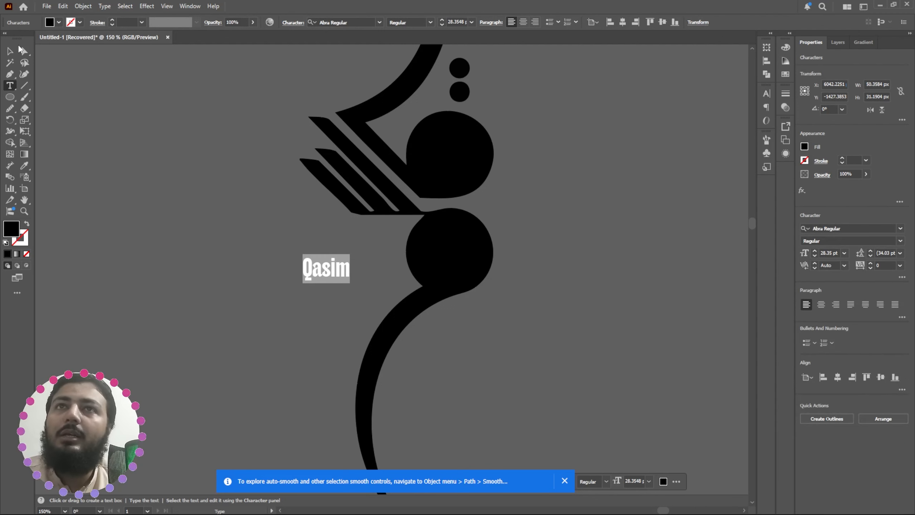
- Convert the Latin caption to outlines and shift it slightly beside the calligraphy's lower curve
key(Escape)
click(167, 270)
drag(335, 271, 339, 277)
click(239, 328)
scroll(289, 320, down, 3)
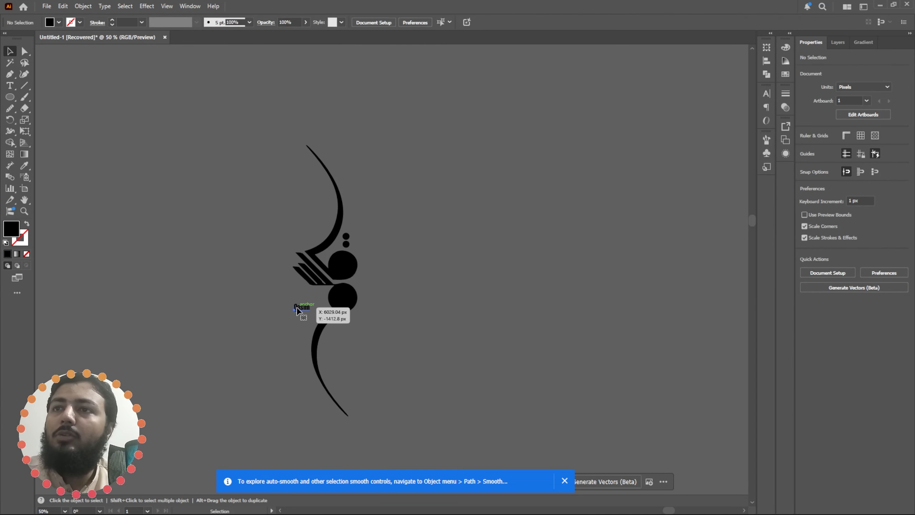
- Enlarge the outlined caption to about 105 × 52 px beside the lower dot of the calligraphy
click(298, 310)
scroll(300, 310, up, 5)
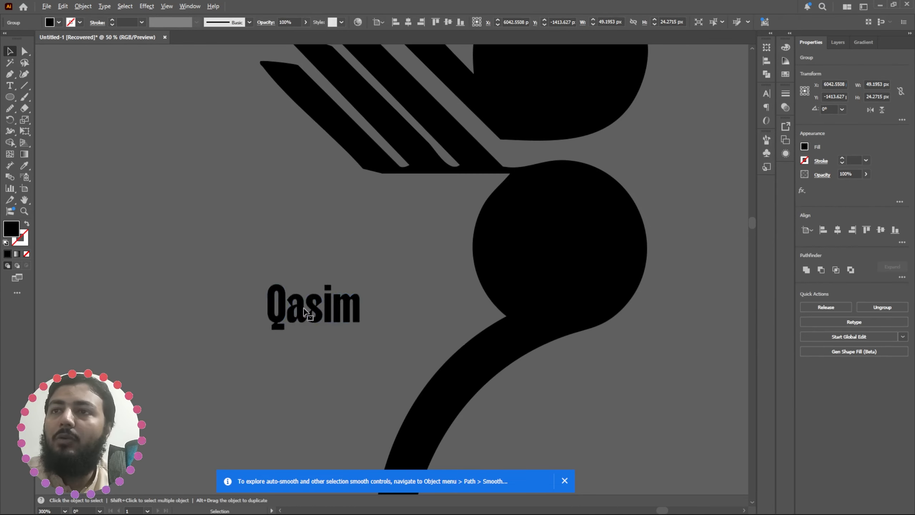
drag(300, 310, 357, 319)
click(312, 366)
scroll(312, 366, down, 2)
drag(346, 266, 153, 187)
drag(230, 222, 275, 254)
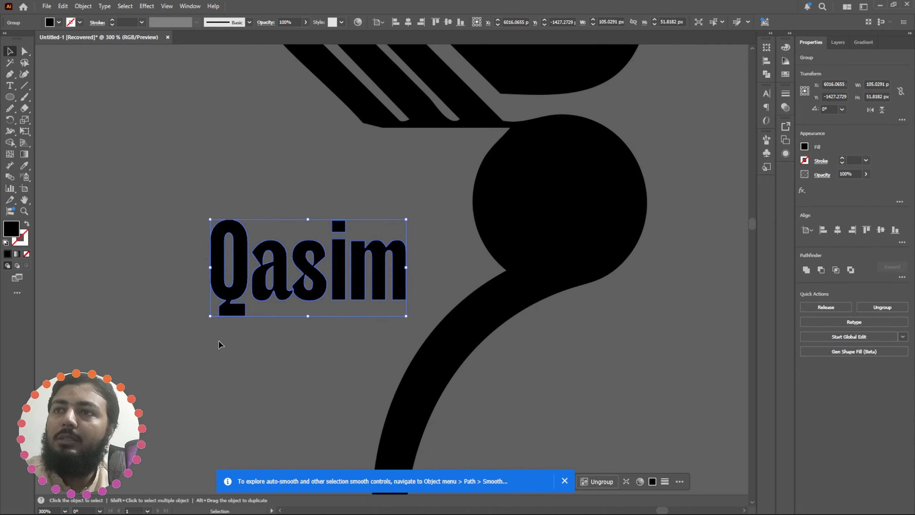
- Move the caption slightly away from the lower dot and group it with the whole name calligraphy
click(202, 346)
scroll(210, 347, down, 5)
drag(231, 334, 218, 331)
click(181, 382)
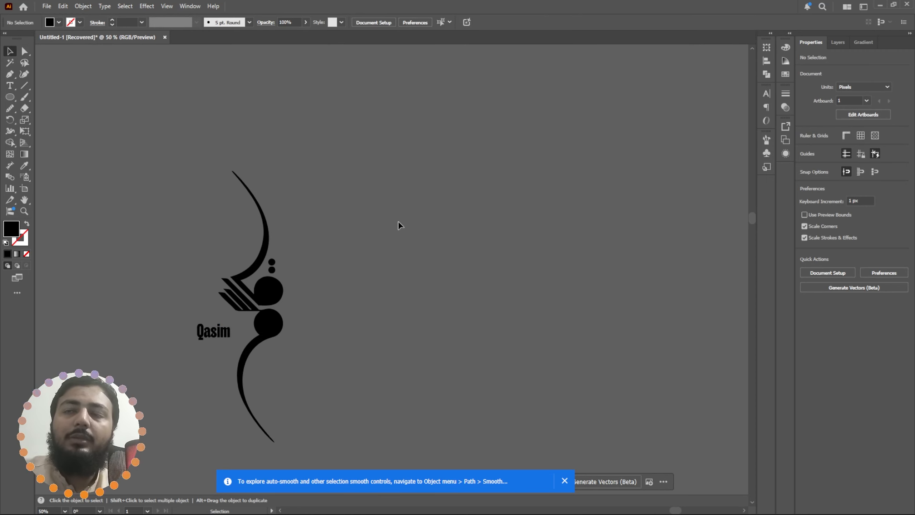
drag(405, 165, 139, 421)
key(ctrl+g)
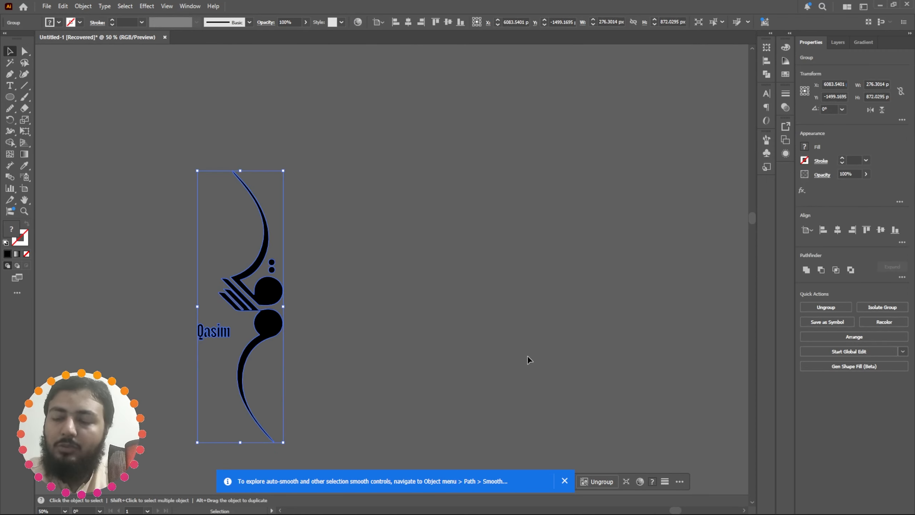
- Switch to Chrome and open the source page of the gold-on-dark calligraphy logo from Facebook in the image results
key(alt+Tab)
scroll(441, 291, down, 3)
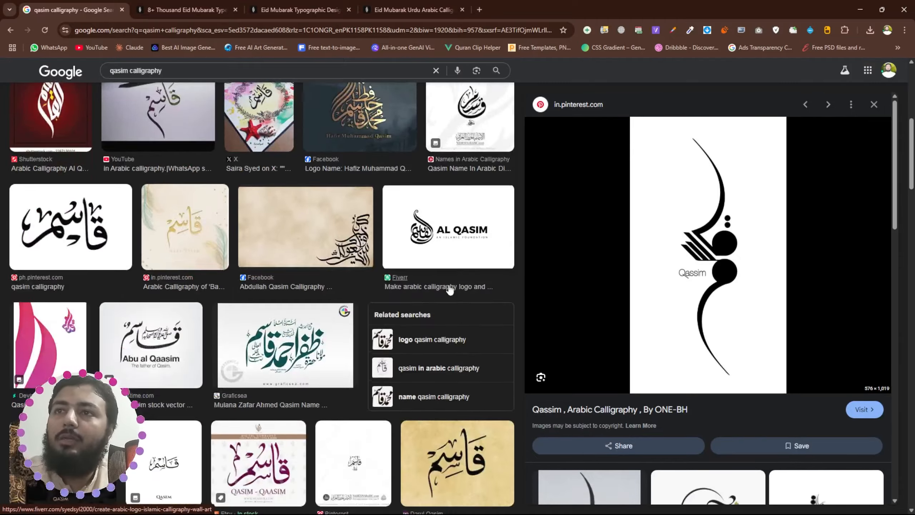
scroll(442, 292, down, 3)
click(360, 209)
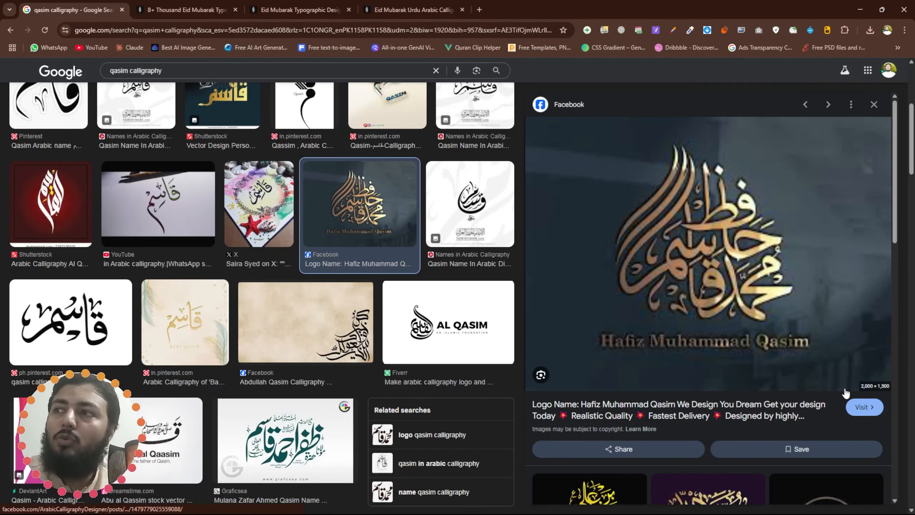
click(865, 407)
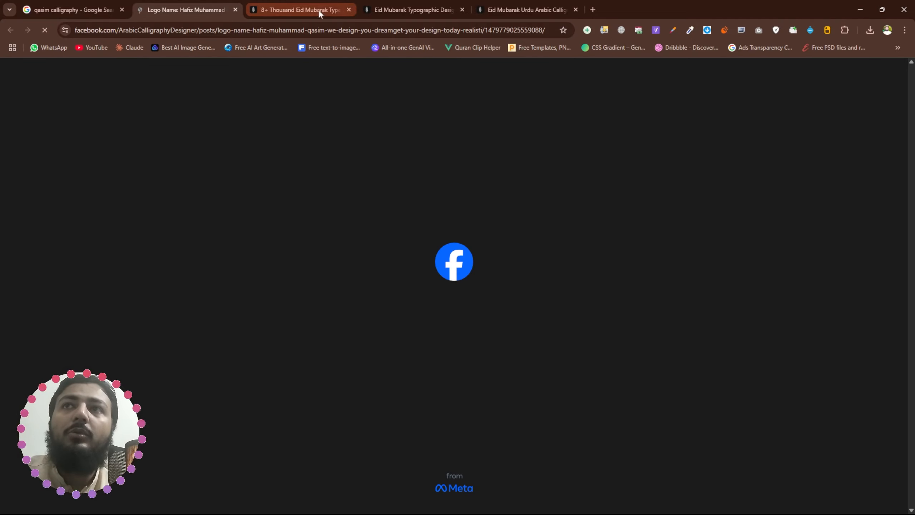
- Close the Eid Mubarak browser tabs and open the gold calligraphy image from the Facebook post in the photo viewer
click(351, 10)
click(351, 10)
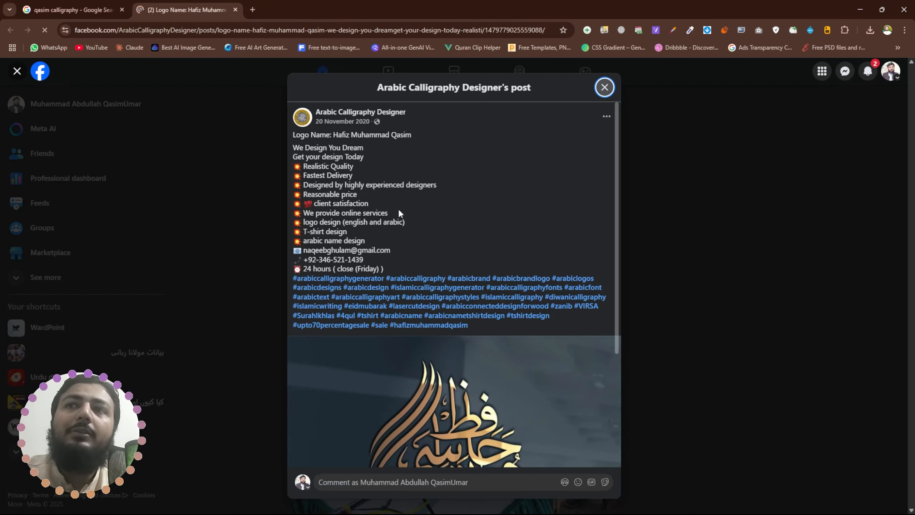
scroll(471, 307, down, 3)
click(471, 306)
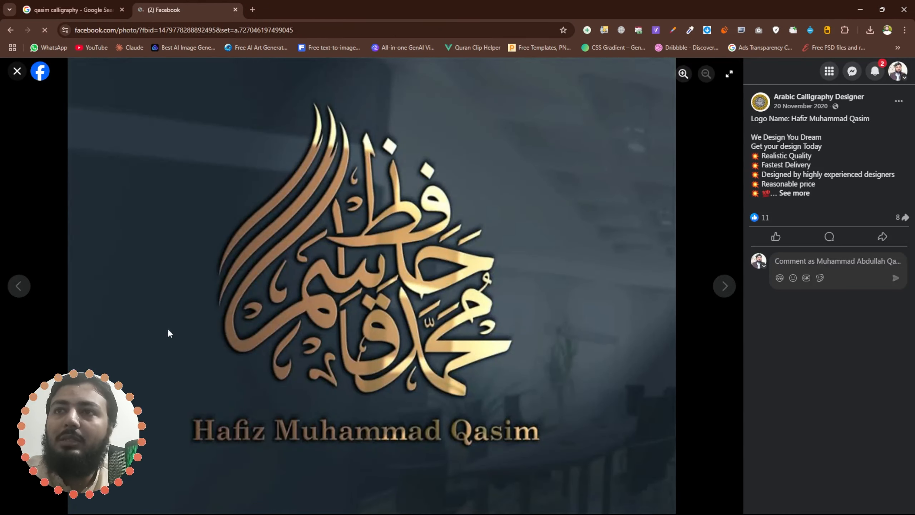
- Save the gold calligraphy image as a PNG file in the Downloads folder
right_click(320, 192)
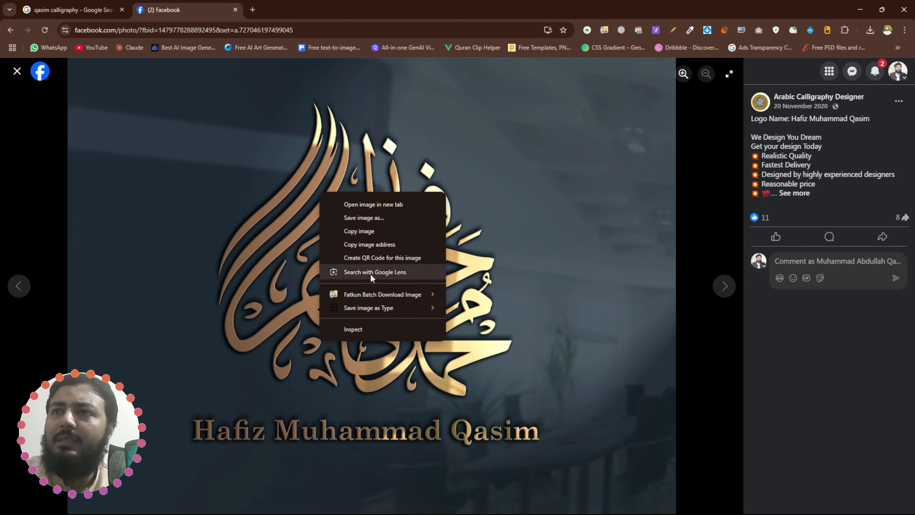
mouse_move(445, 308)
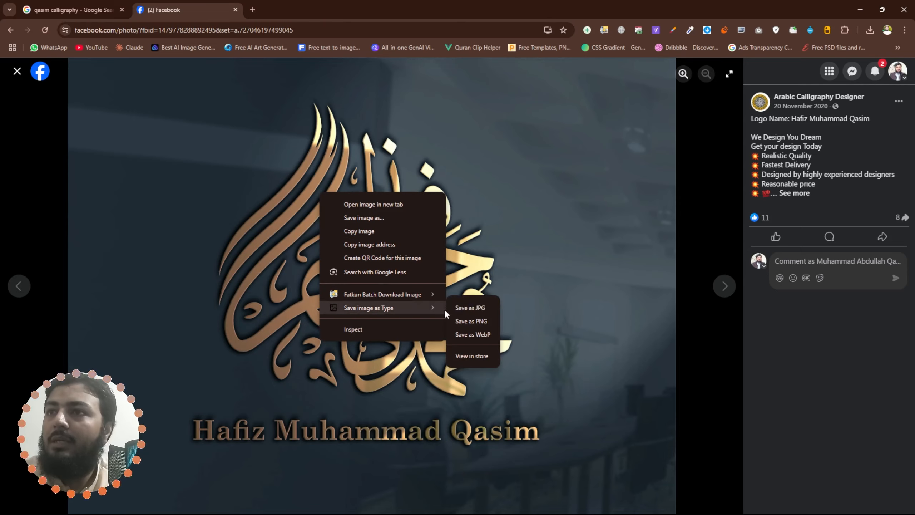
click(483, 308)
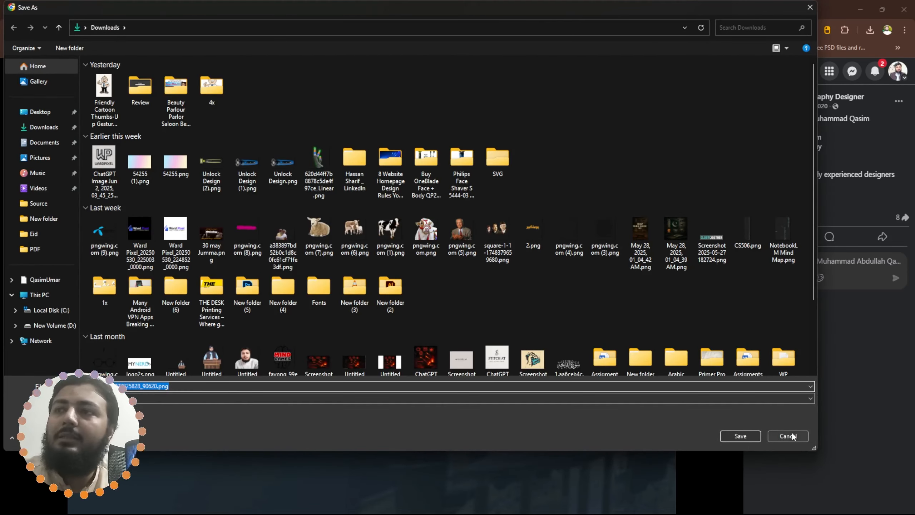
click(742, 436)
- Switch to Illustrator and place the saved gold calligraphy image to the right of the tall name calligraphy
key(alt+Tab)
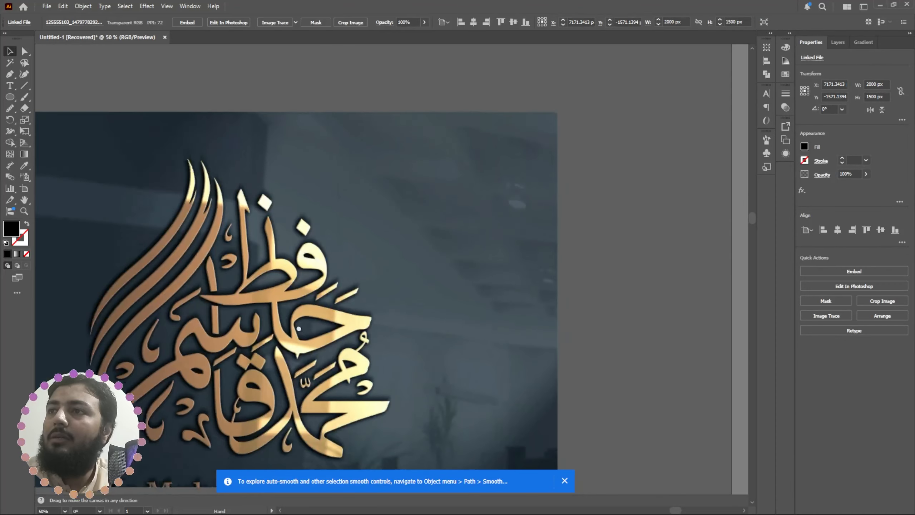
scroll(447, 268, down, 3)
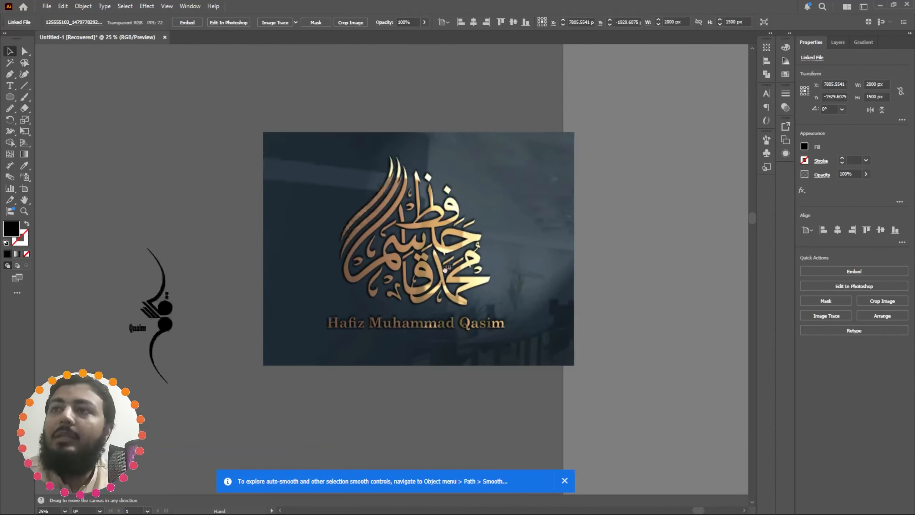
drag(446, 269, 376, 263)
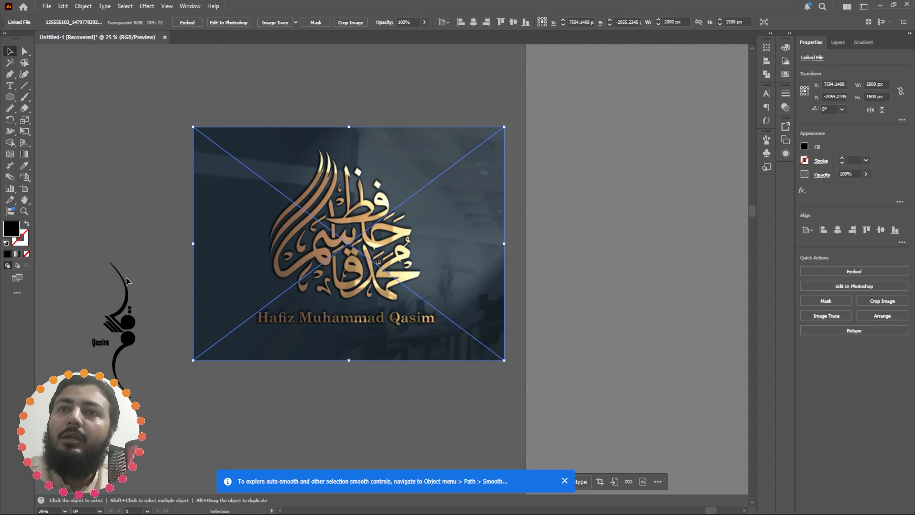
- Move the tall name calligraphy below the gold calligraphy image and shift the image to the left
drag(125, 277, 457, 416)
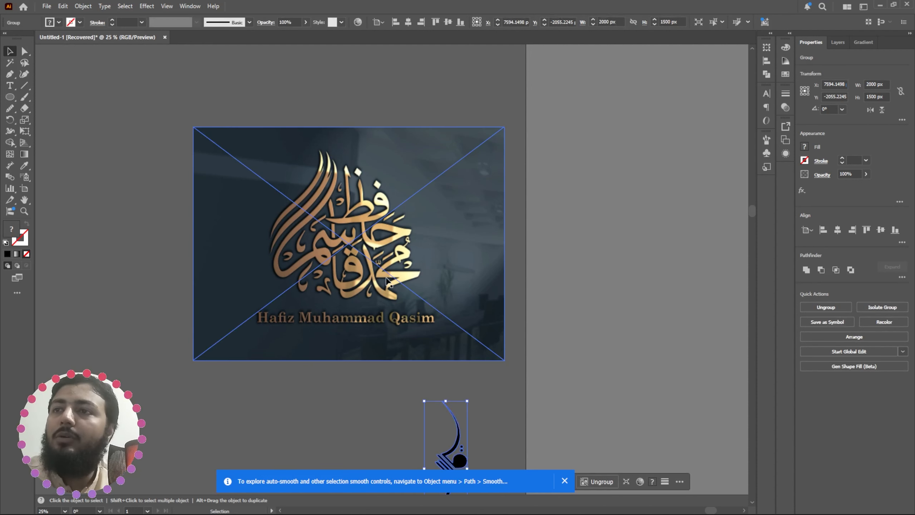
drag(321, 308, 247, 323)
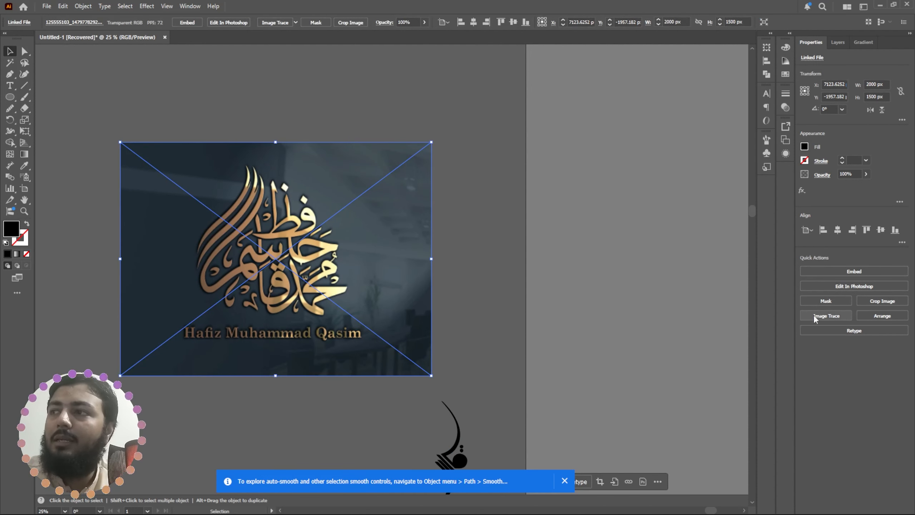
- Trace the gold calligraphy image with the Low Fidelity Photo preset and expand it into ungrouped vector artwork
click(831, 321)
click(826, 368)
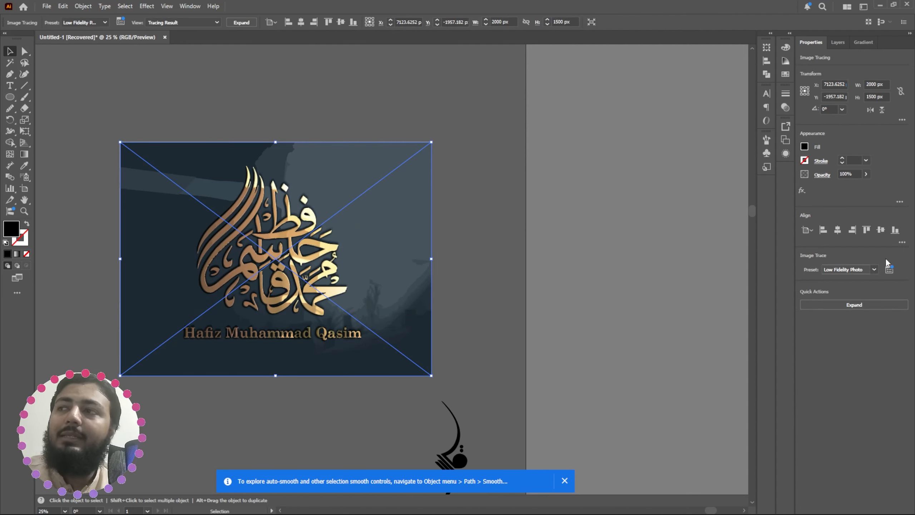
click(855, 302)
click(328, 400)
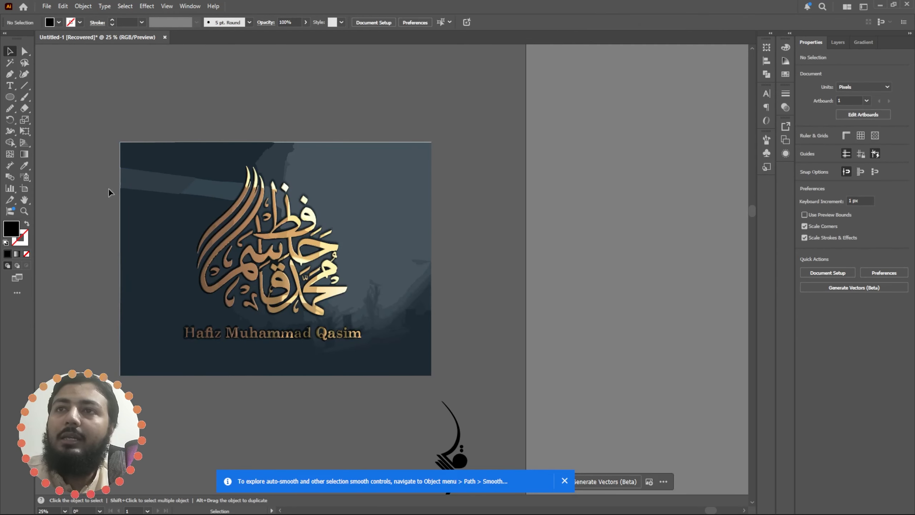
click(430, 301)
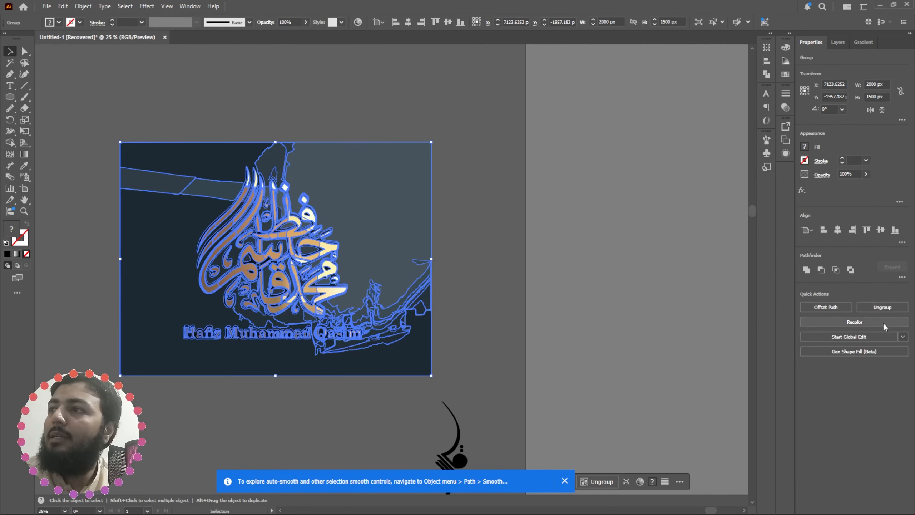
click(499, 271)
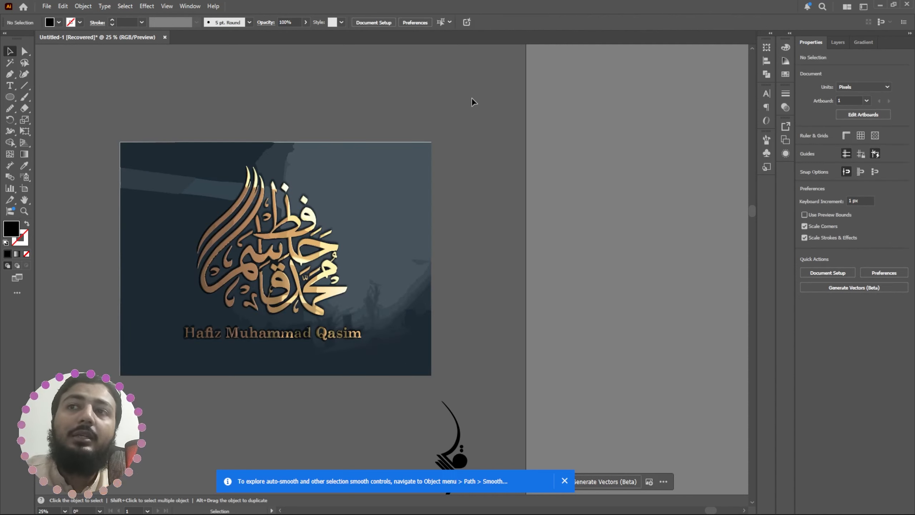
- Try to move the dark background pieces off the traced calligraphy
drag(418, 331, 418, 333)
drag(388, 270, 373, 118)
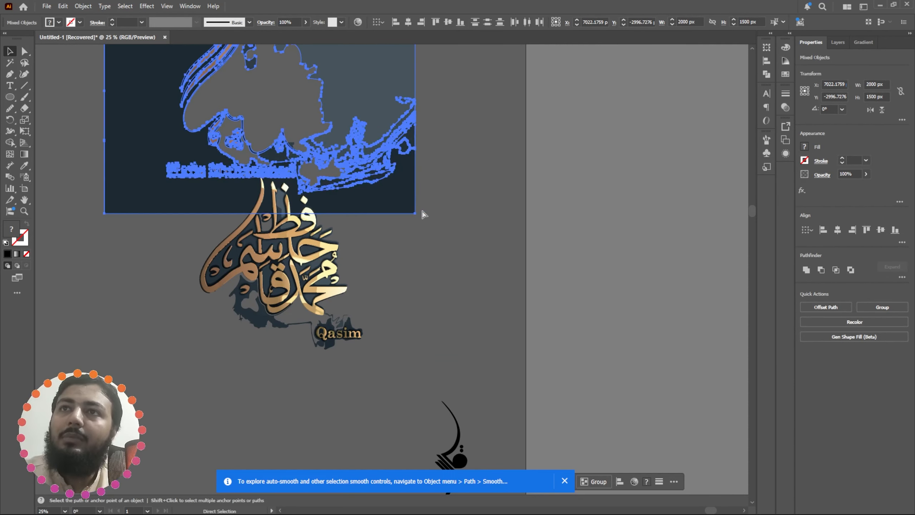
key(ctrl+z)
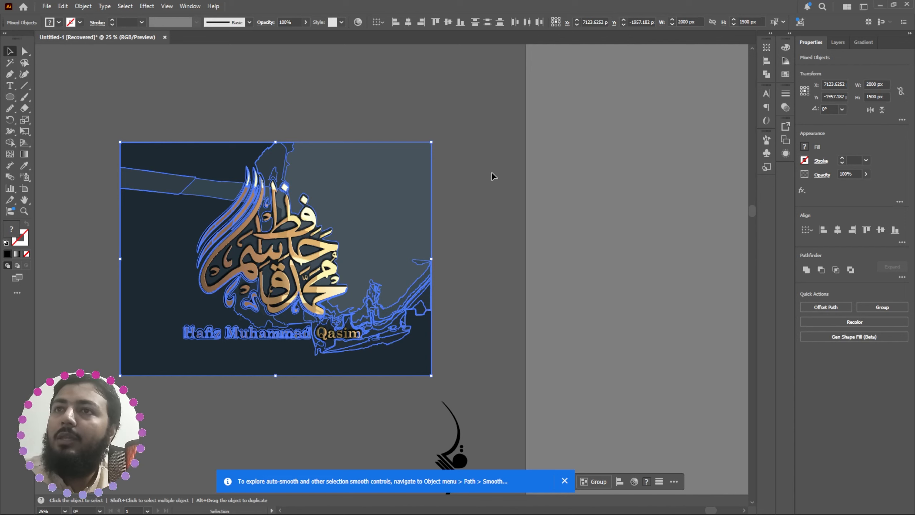
- Ungroup the nested background pieces and delete the large dark background around the calligraphy
key(ctrl+g)
click(886, 308)
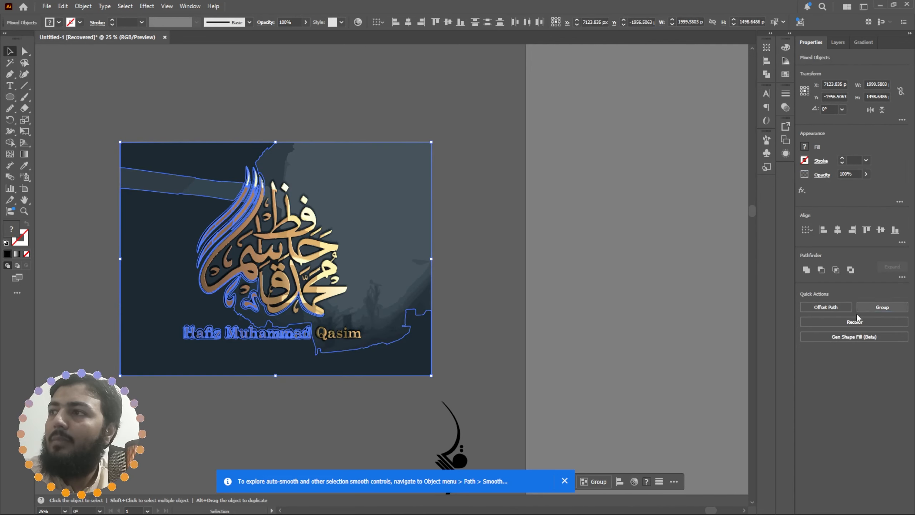
click(530, 300)
click(317, 348)
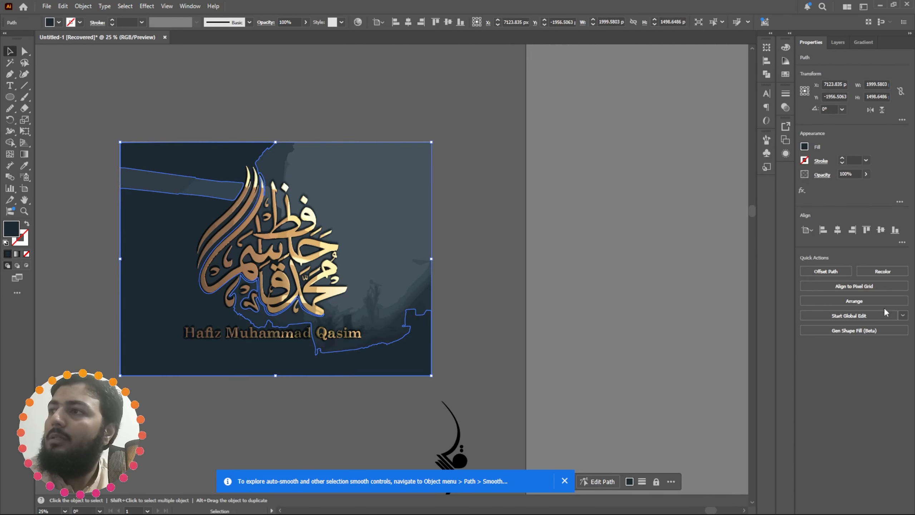
click(477, 134)
drag(410, 392, 411, 390)
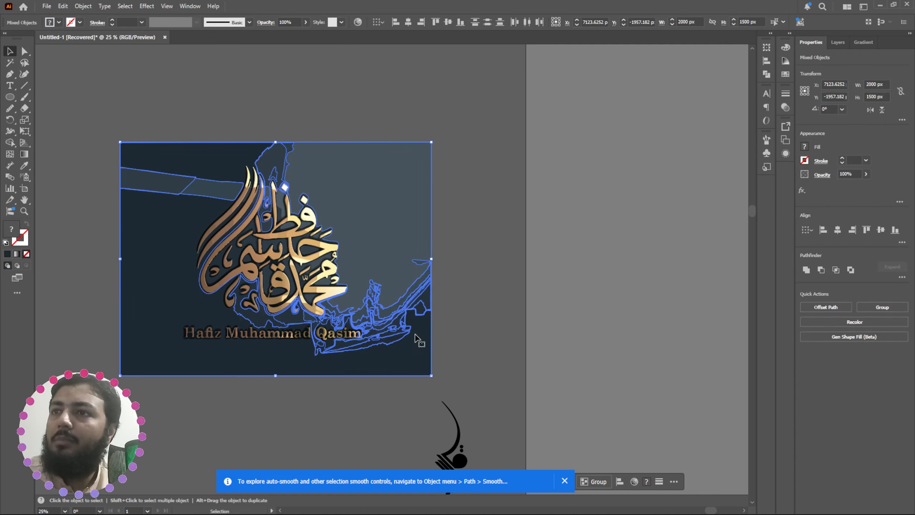
drag(417, 339, 618, 277)
key(Delete)
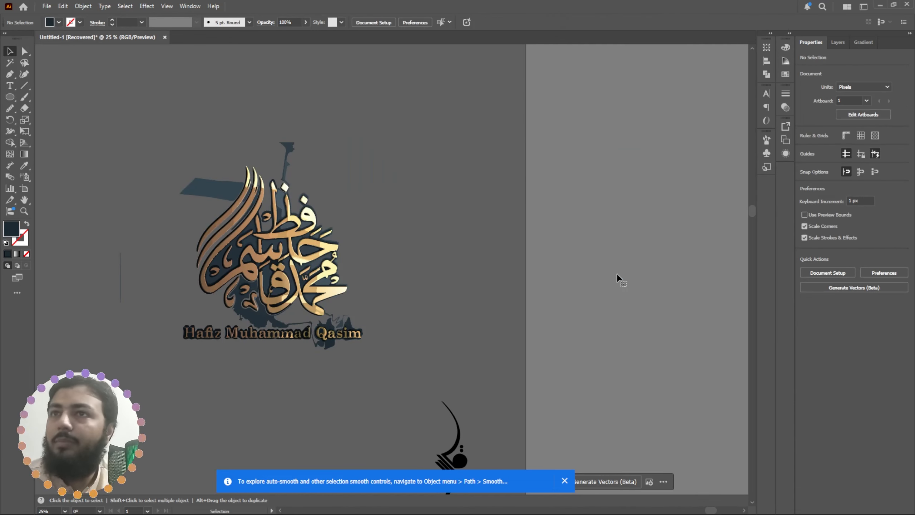
- Delete the leftover dark background fragments beside and above the calligraphy
click(209, 193)
key(Delete)
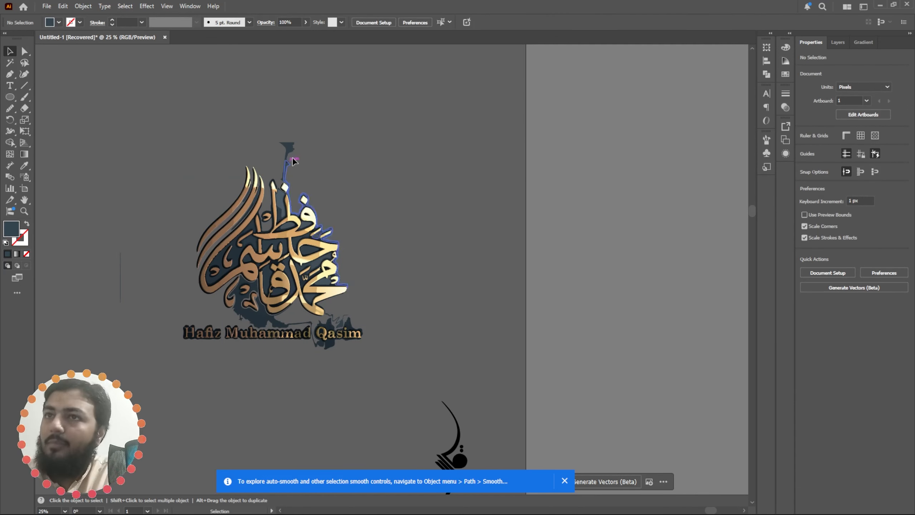
click(286, 166)
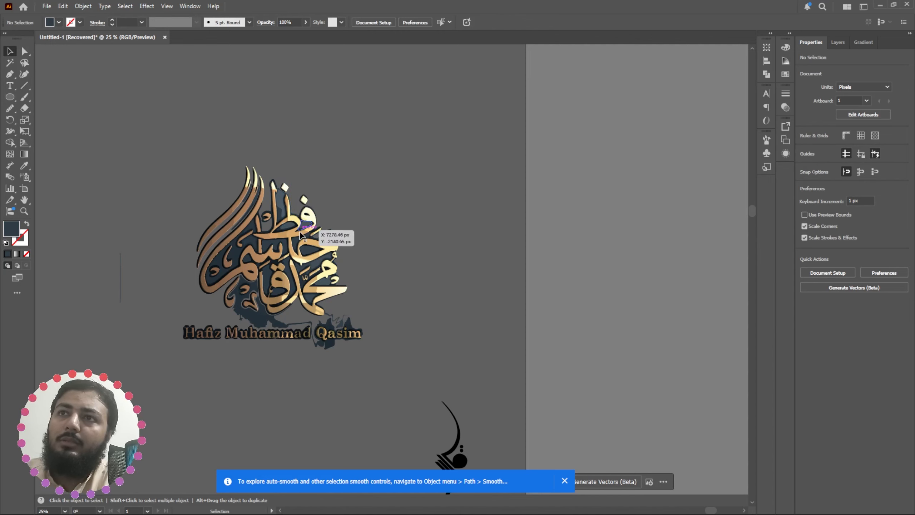
- Try to delete the dark fill between the calligraphy strokes
click(282, 228)
key(Delete)
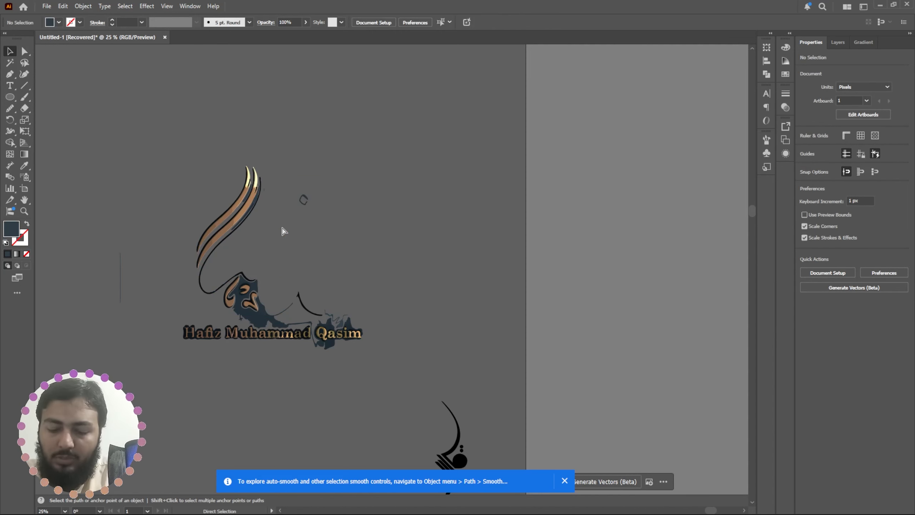
key(ctrl+z)
- Ungroup the lower pieces of the tracing and delete the first two words of the English caption
drag(131, 372, 485, 325)
click(359, 390)
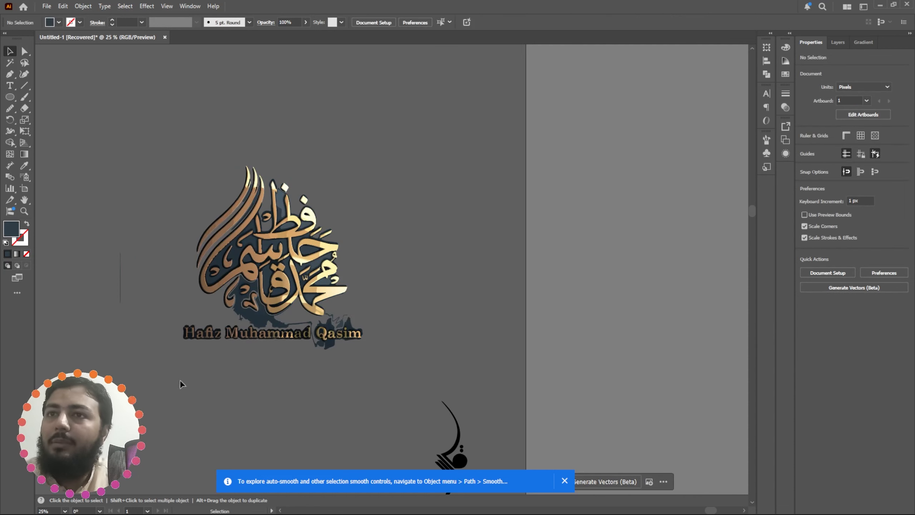
drag(180, 380, 444, 326)
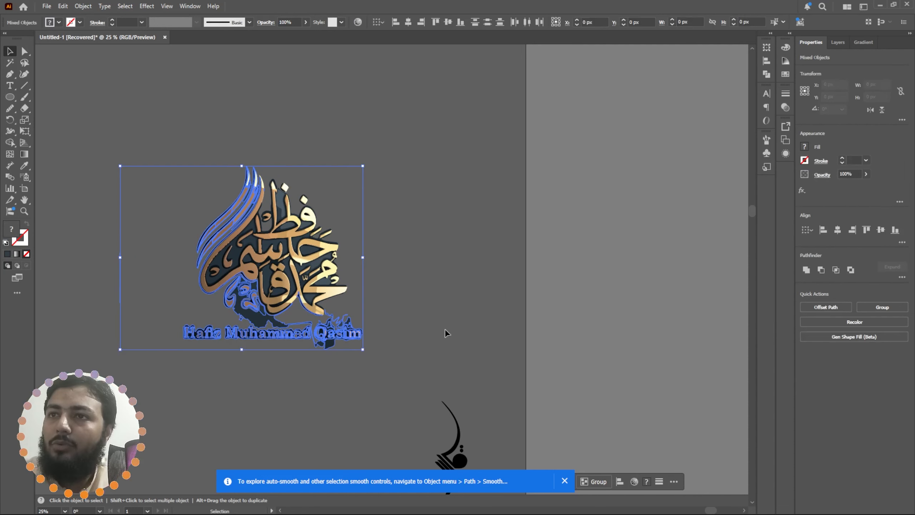
click(644, 347)
click(302, 336)
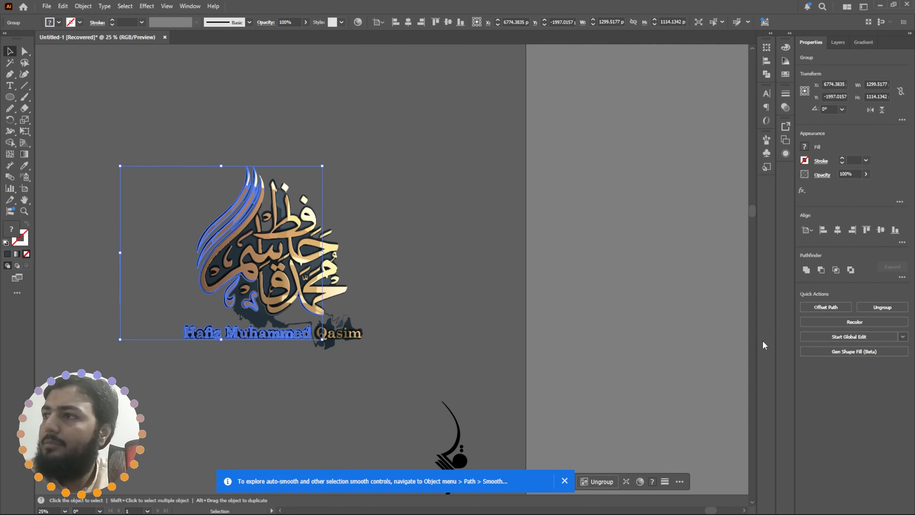
click(216, 373)
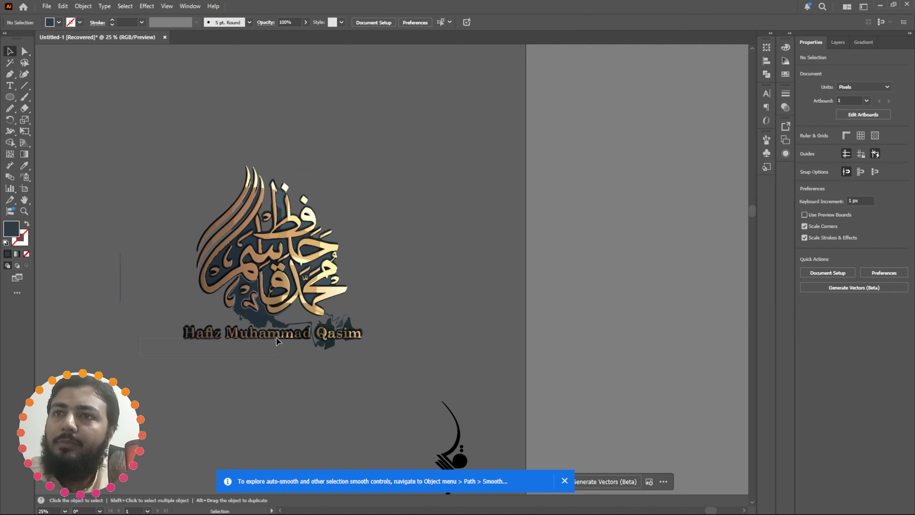
drag(284, 335, 269, 381)
key(Delete)
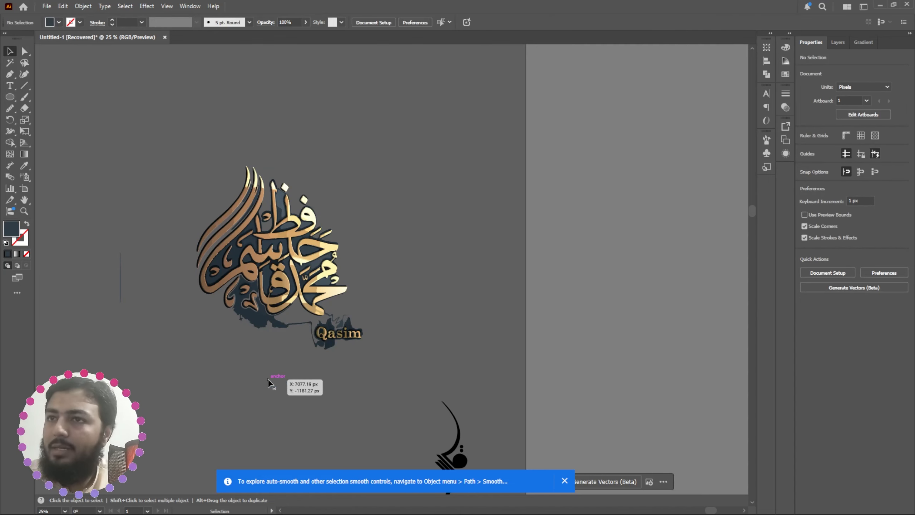
- Try to move the last caption word and the dark shadow pieces away from the calligraphy
drag(394, 330, 292, 355)
drag(340, 337, 340, 388)
key(ctrl+a)
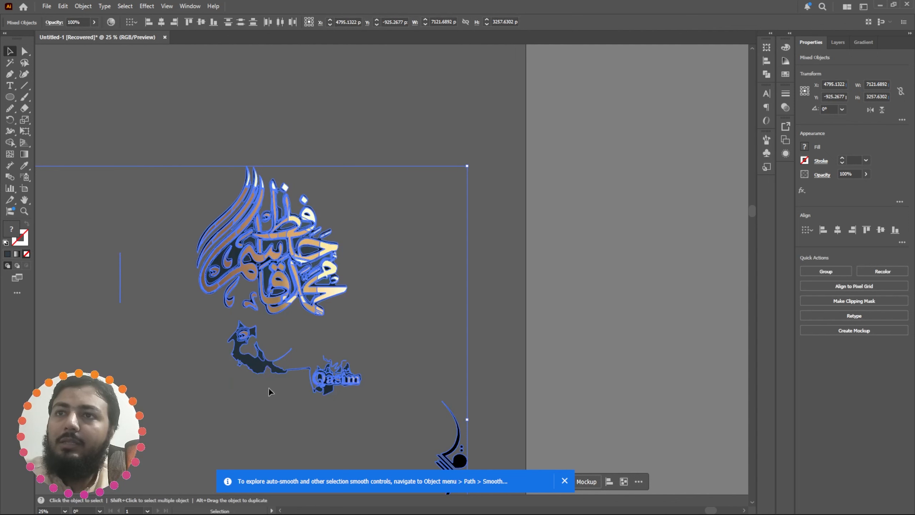
click(494, 327)
key(ctrl+z)
- Ungroup the pieces under the calligraphy and delete the last caption word together with the dark shadow
click(435, 334)
click(279, 310)
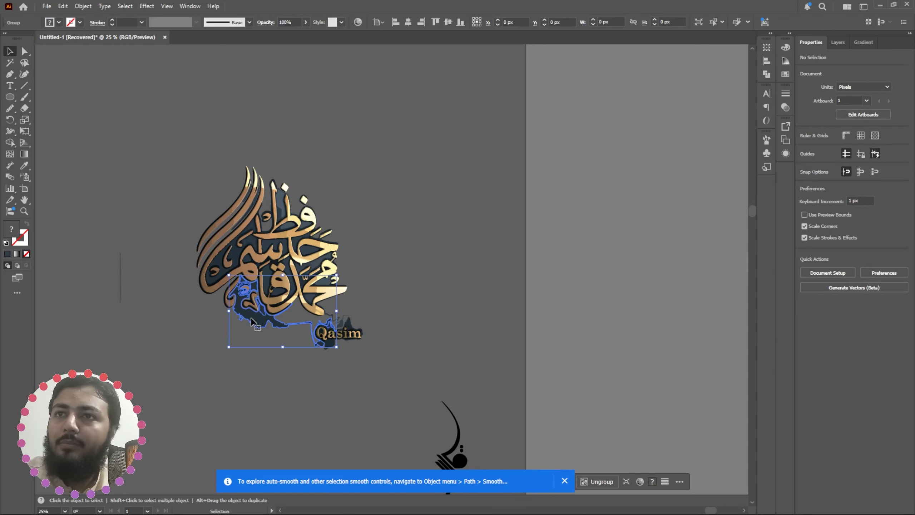
click(356, 381)
drag(243, 373, 423, 329)
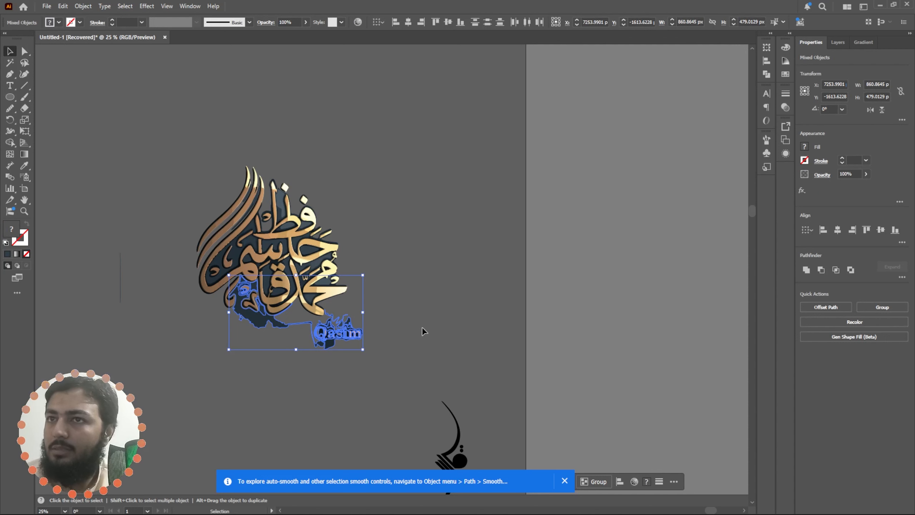
key(ctrl+g)
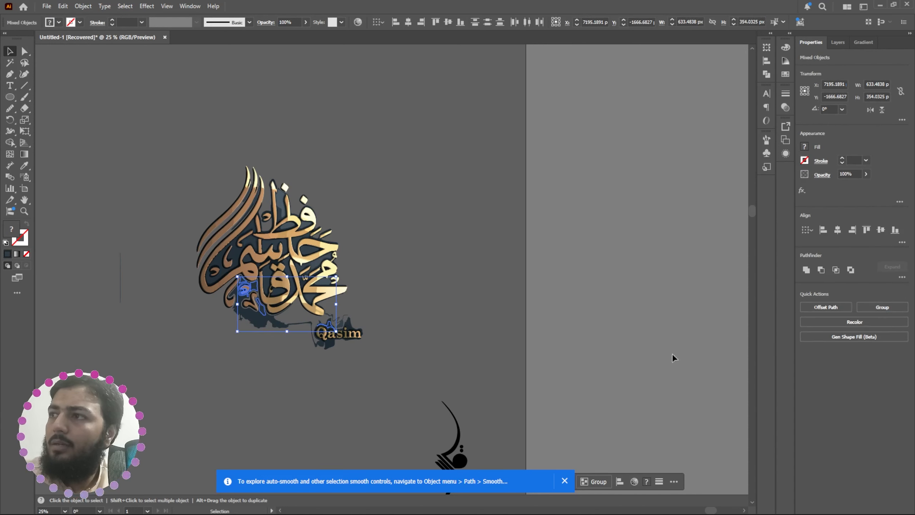
click(301, 390)
drag(392, 328, 398, 322)
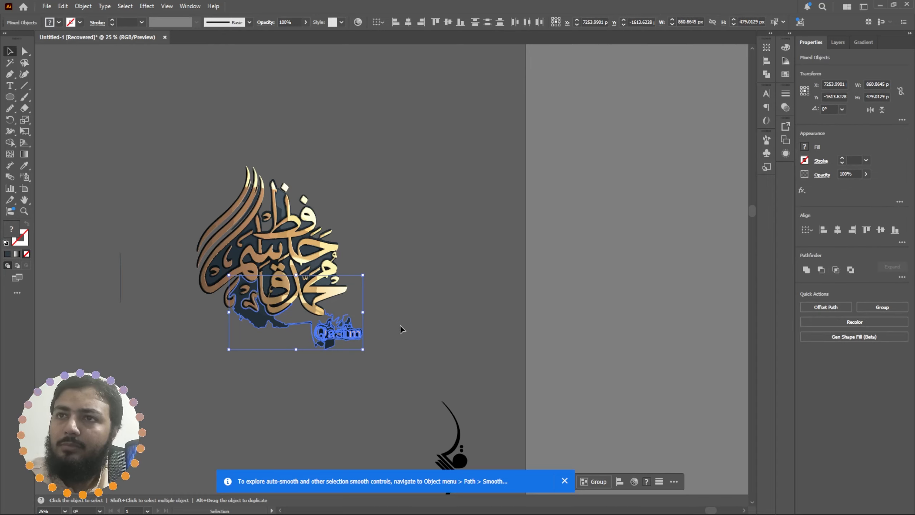
key(Delete)
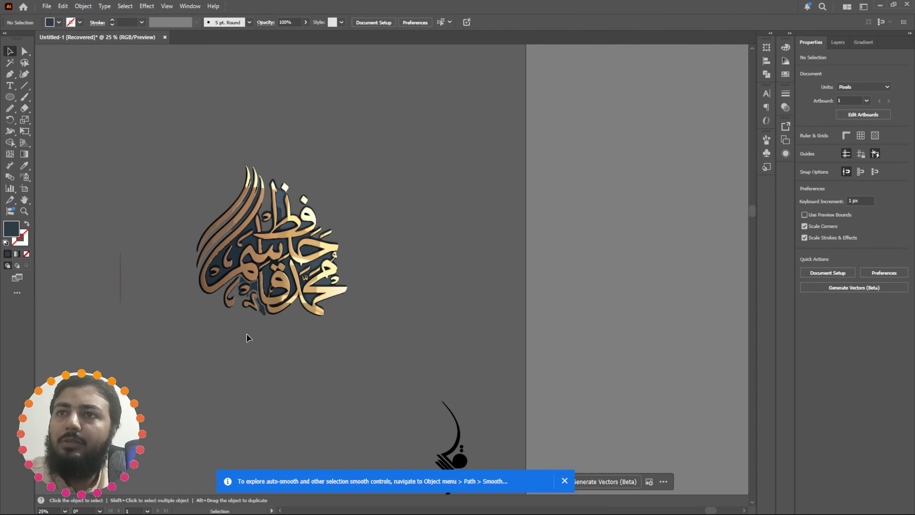
- Delete the dark fragment at the lower edge of the lettering and ungroup the remaining calligraphy
scroll(250, 313, up, 5)
click(342, 295)
key(Delete)
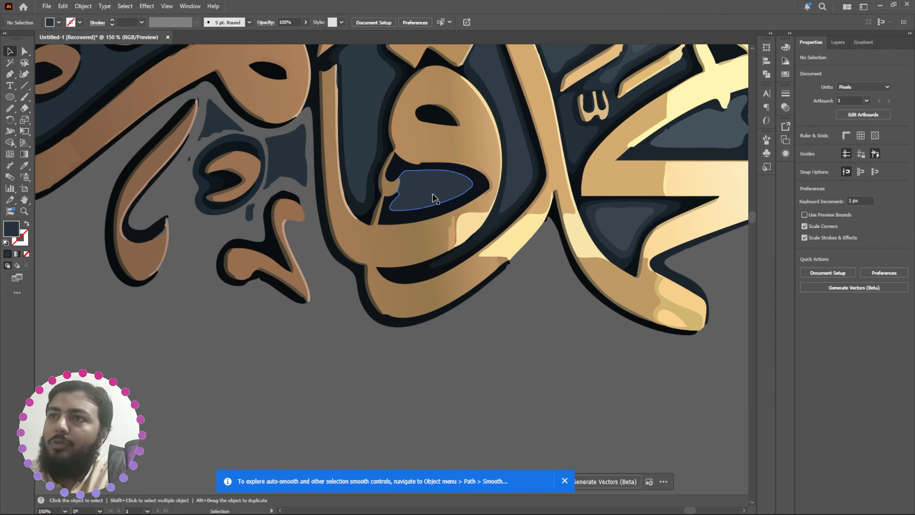
click(433, 199)
scroll(415, 329, down, 4)
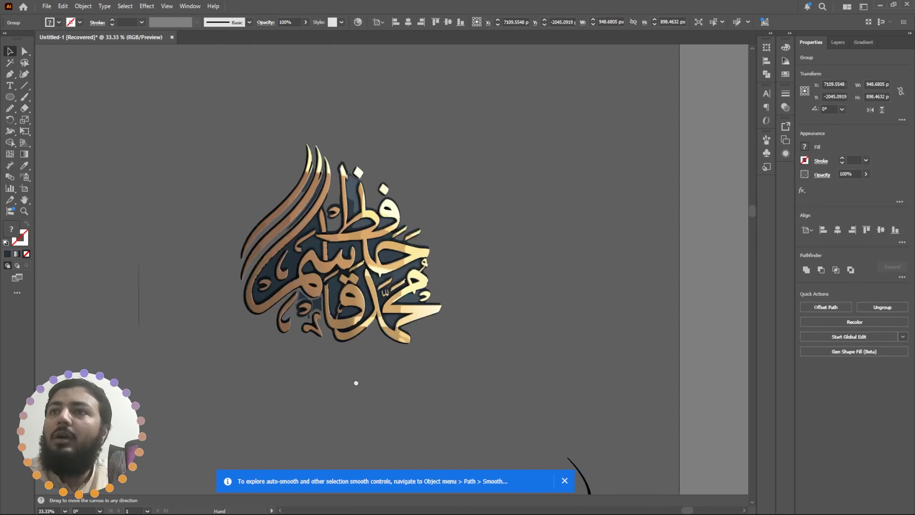
key(ctrl+shift+g)
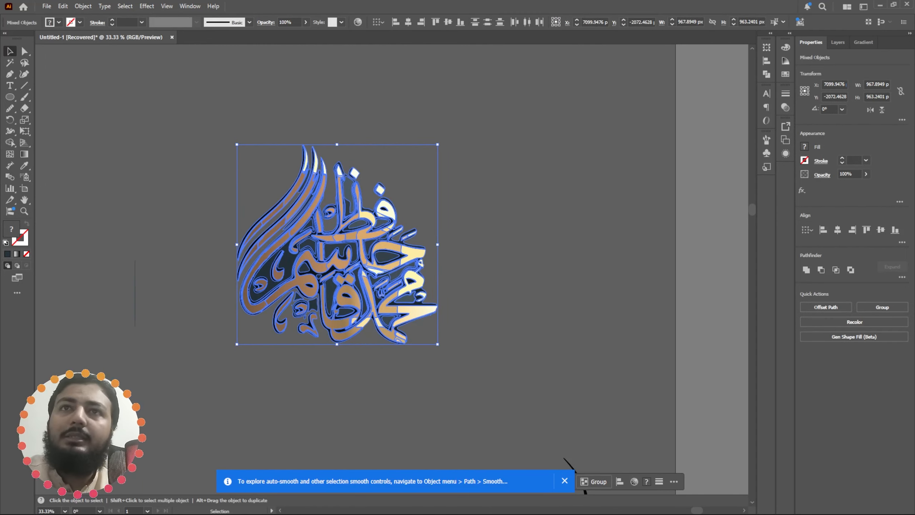
- Remove the dark fills between the strokes in the left half of the calligraphy with the Shape Builder tool
click(10, 142)
scroll(337, 286, up, 6)
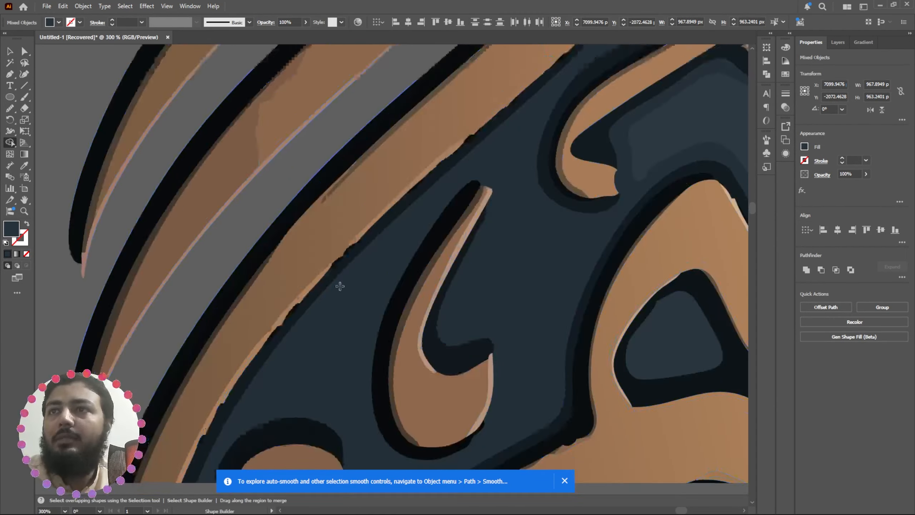
scroll(357, 364, down, 2)
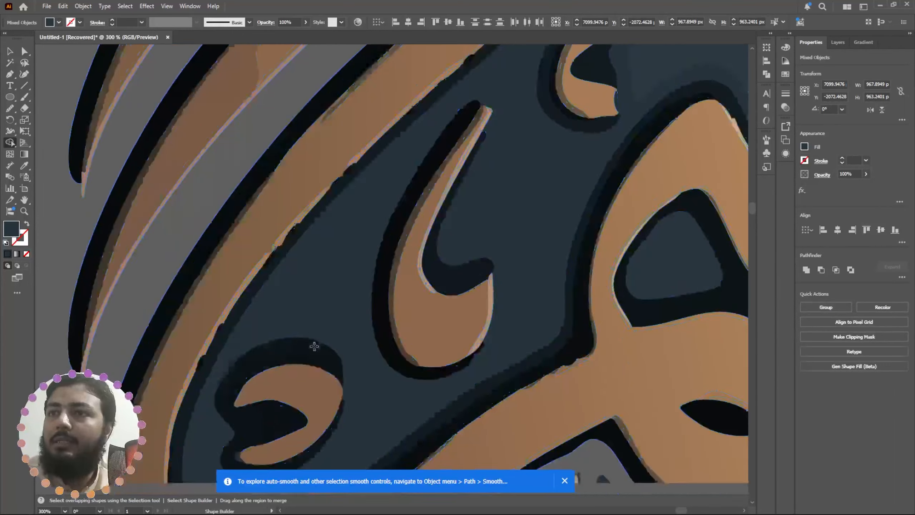
scroll(330, 295, down, 2)
scroll(329, 295, down, 1)
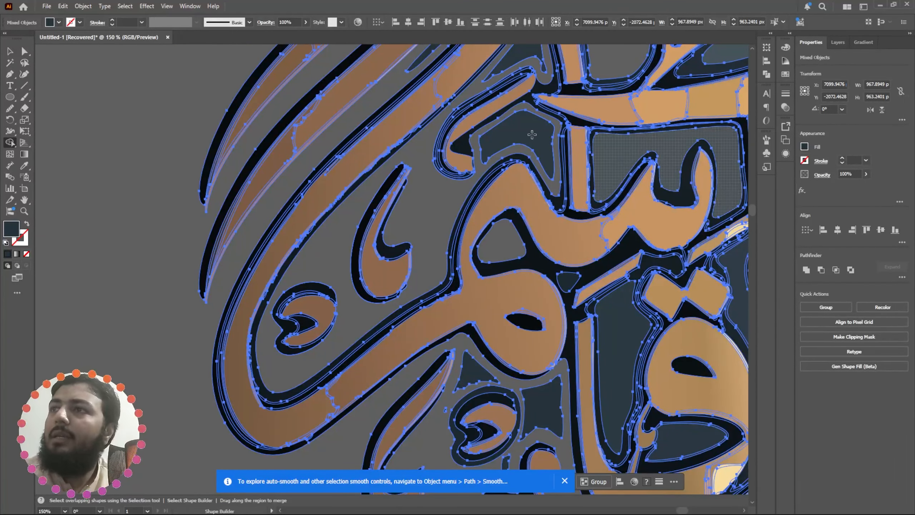
scroll(268, 192, down, 2)
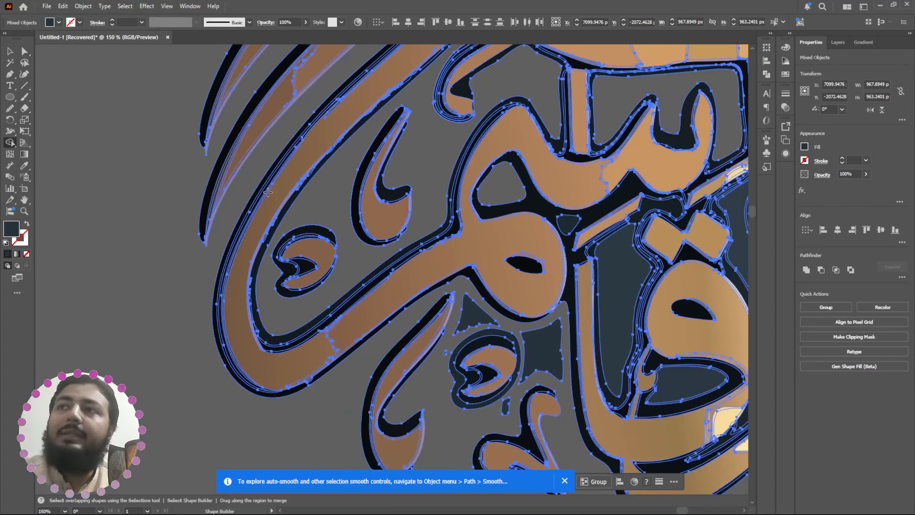
click(10, 51)
key(ctrl+minus)
key(ctrl+minus)
key(ctrl+minus)
key(ctrl+minus)
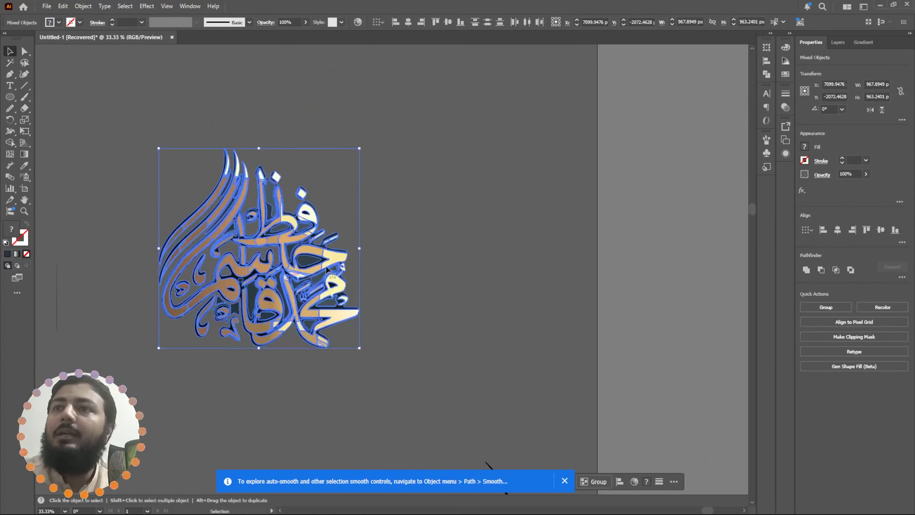
click(408, 234)
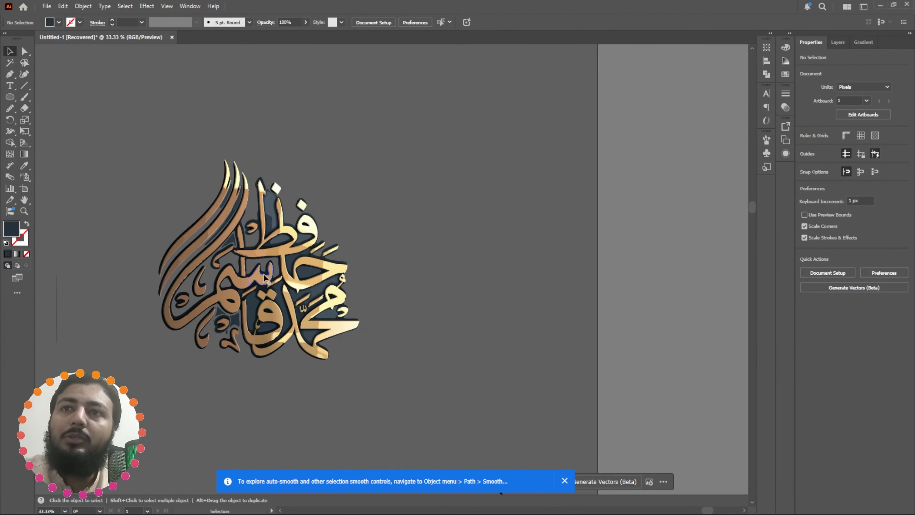
- Ungroup the small marks at the calligraphy's lower left and delete the dark fills around them
scroll(267, 278, up, 2)
scroll(240, 319, down, 1)
click(213, 329)
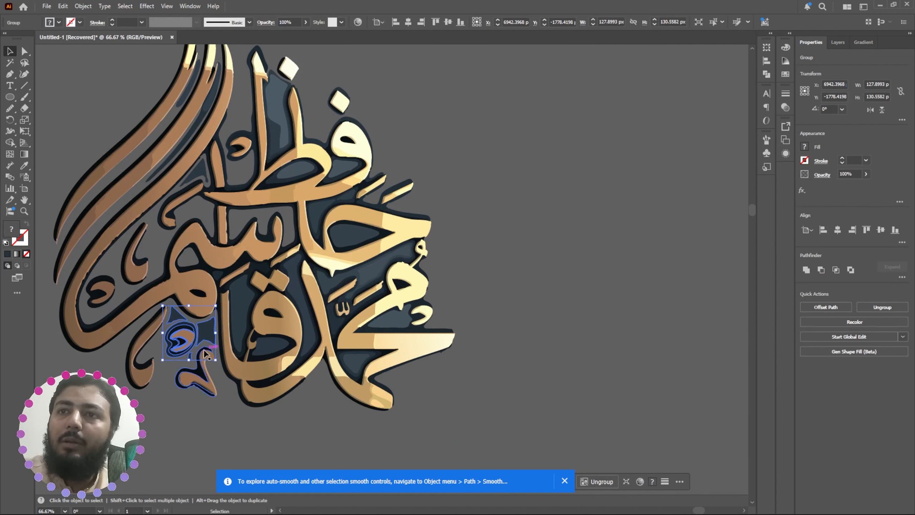
click(184, 335)
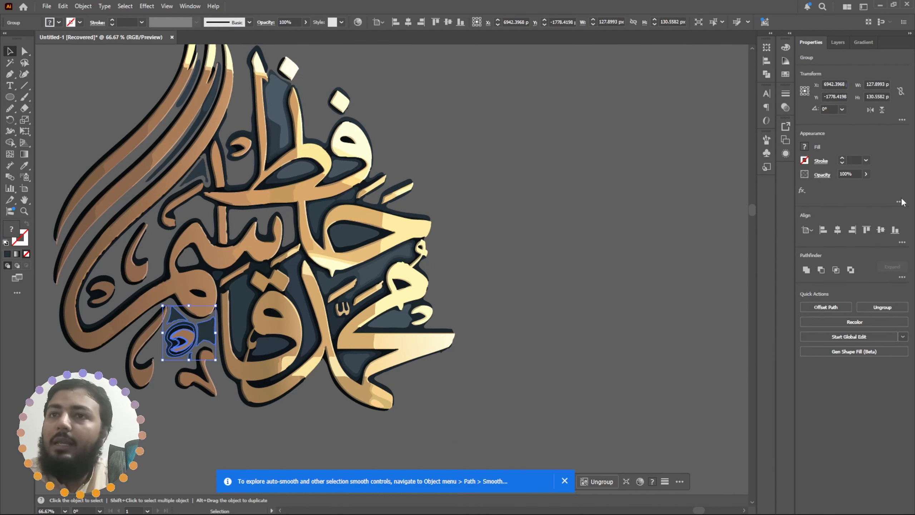
click(880, 307)
click(211, 330)
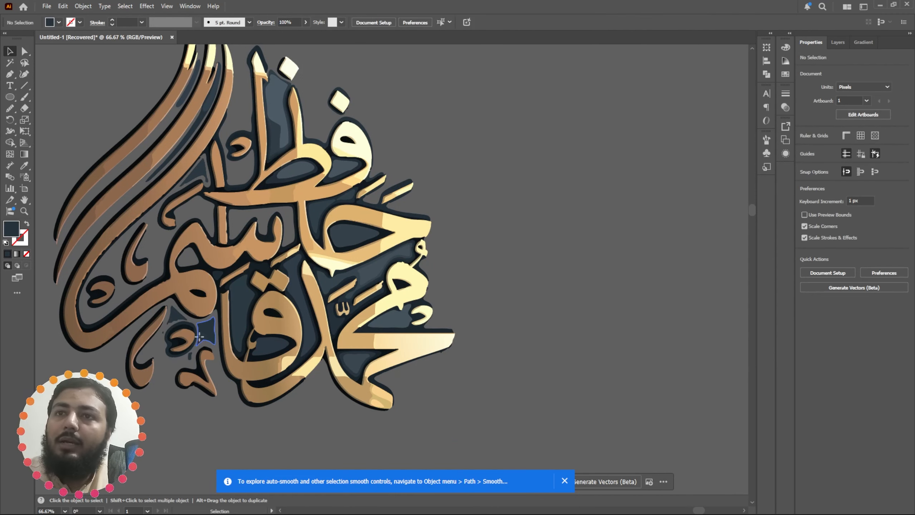
key(Delete)
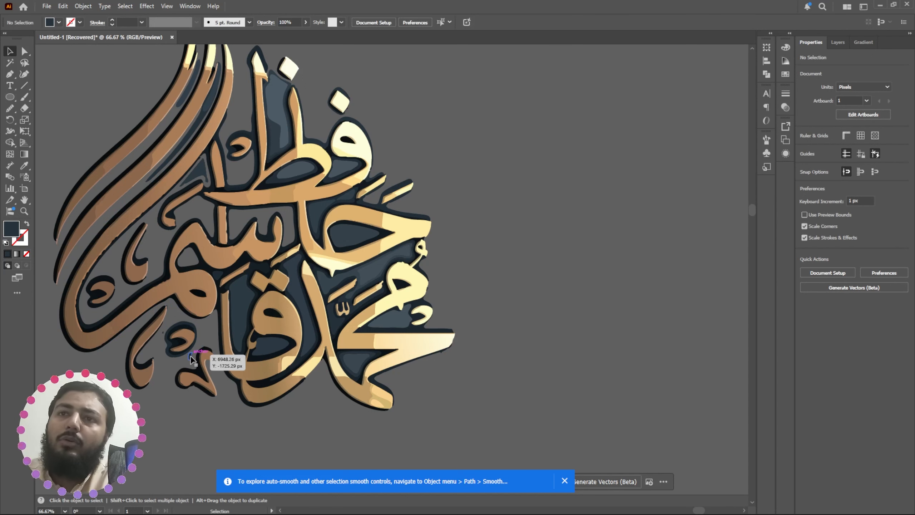
- Ungroup the small curled mark at the lower left, shift it slightly and delete its outer dark shadow
click(180, 353)
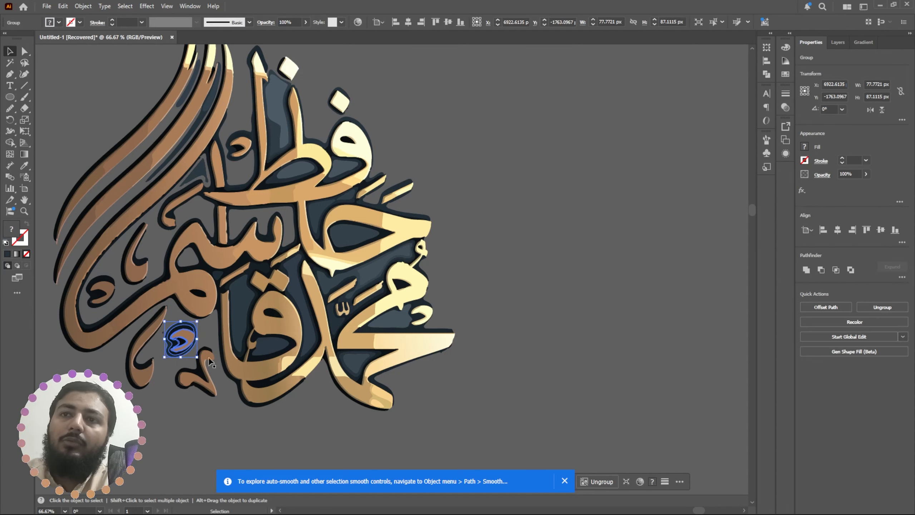
click(880, 308)
click(167, 400)
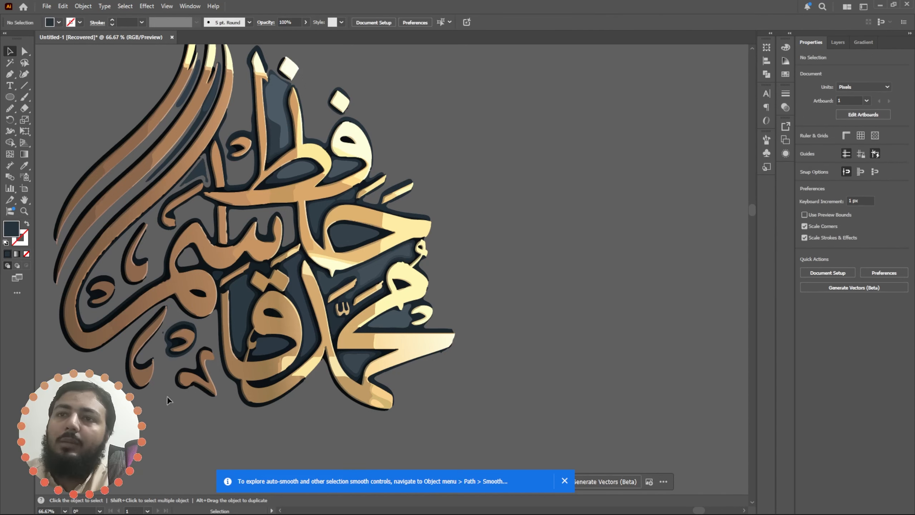
drag(170, 355, 188, 336)
click(181, 329)
key(Delete)
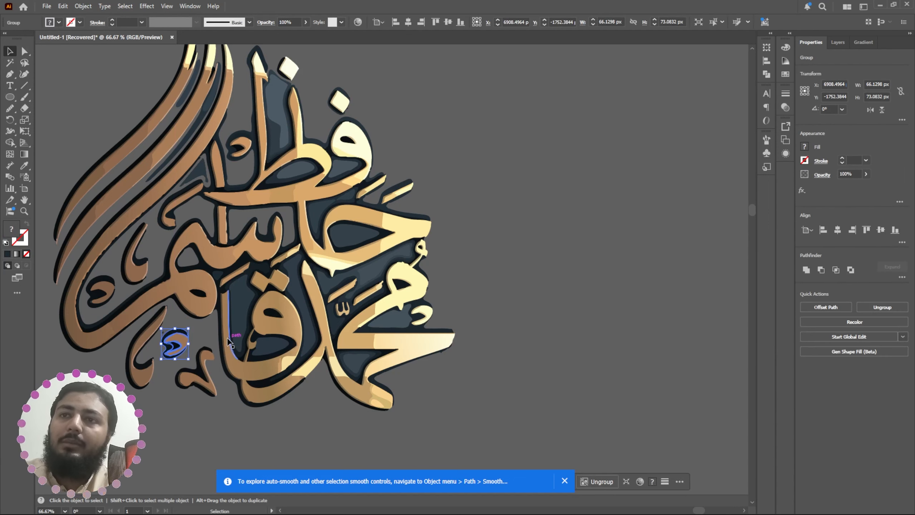
- Ungroup the main calligraphy and delete the dark fills around the lower middle letters
click(241, 323)
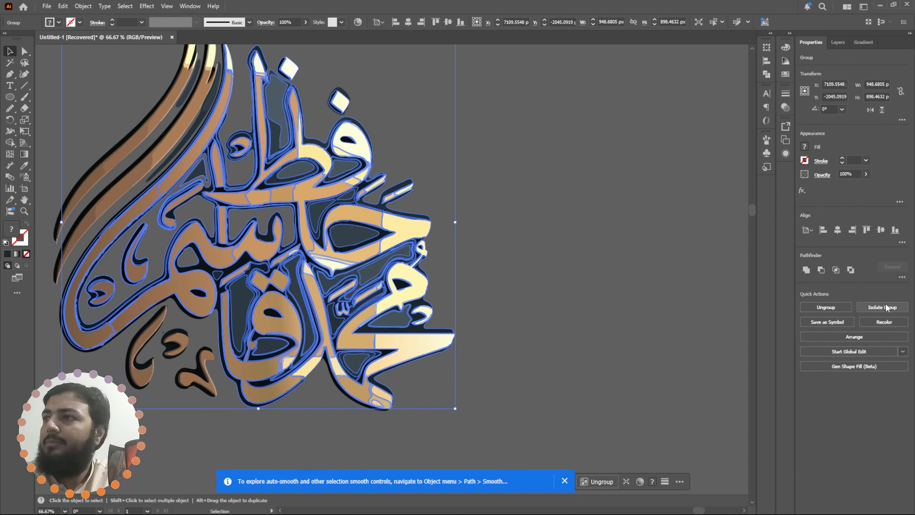
click(821, 307)
click(721, 316)
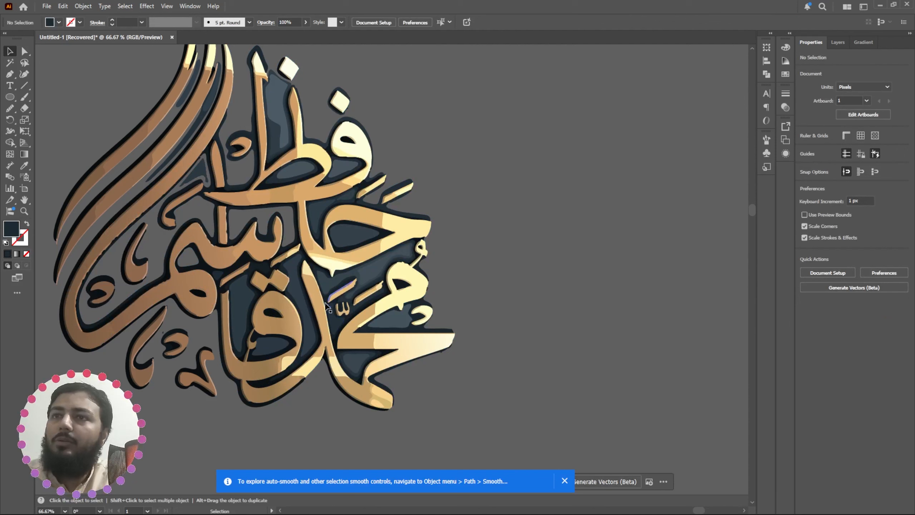
click(241, 297)
key(Delete)
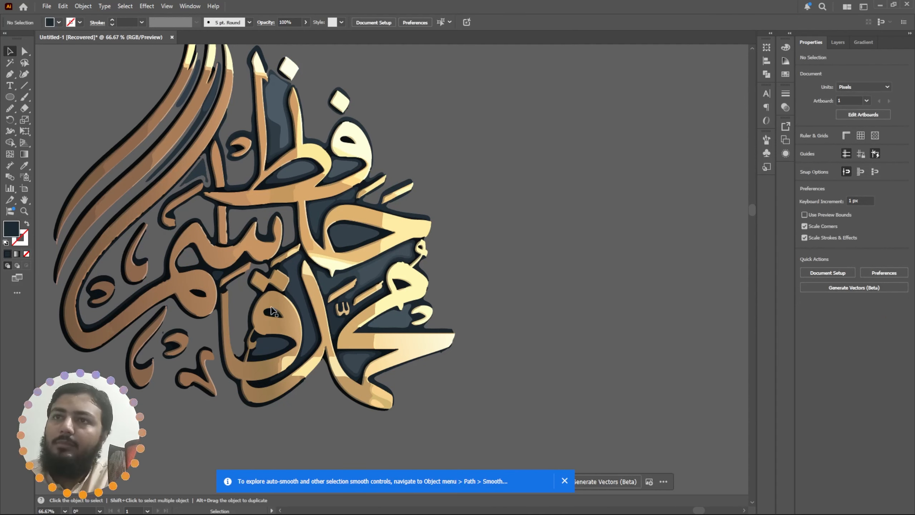
click(311, 319)
key(Delete)
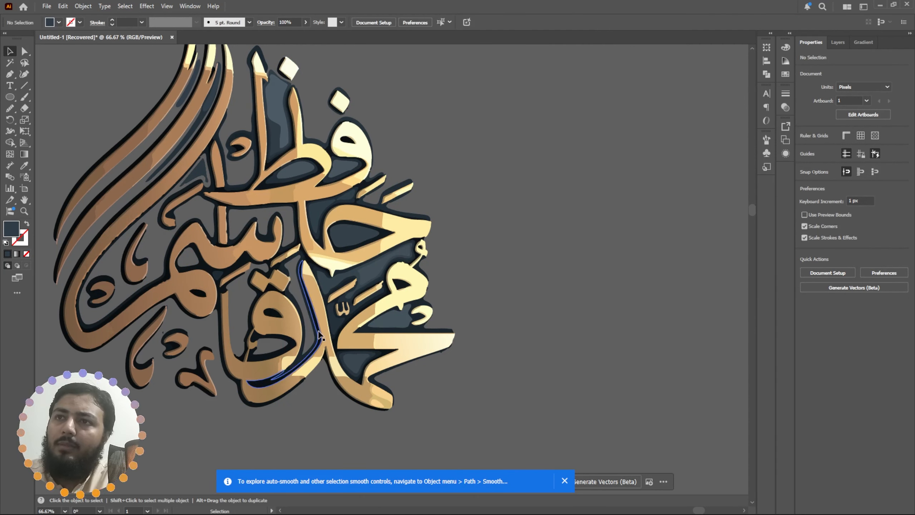
click(315, 333)
key(Delete)
- Delete the small double mark above the lower-right word together with the dark fills surrounding it
click(335, 320)
key(Delete)
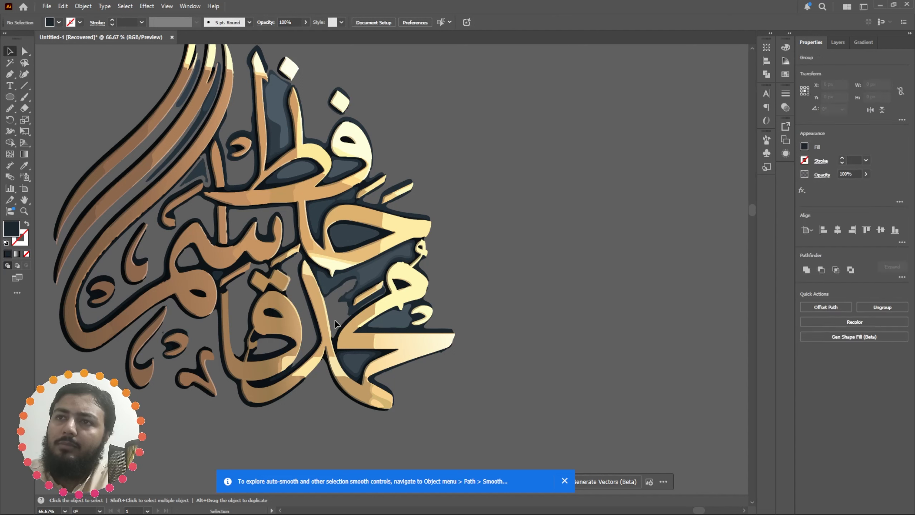
click(355, 310)
key(Delete)
click(363, 277)
key(Delete)
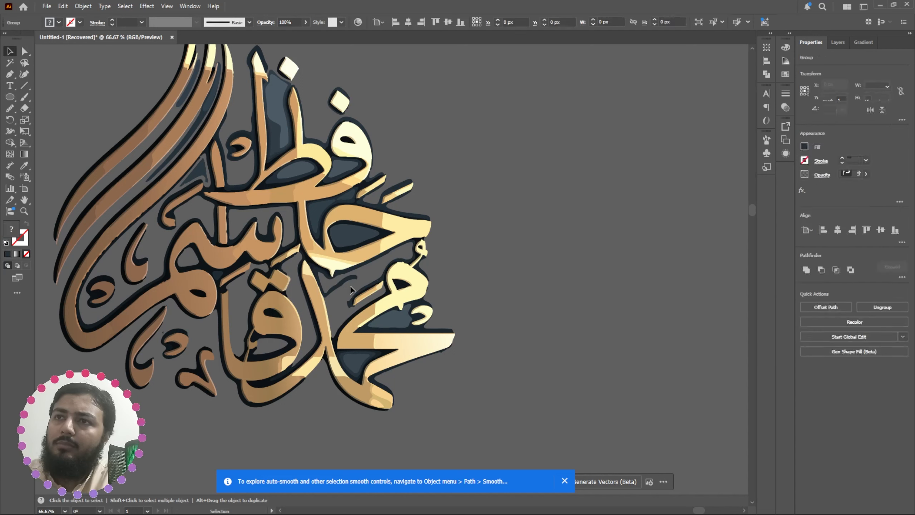
click(337, 287)
key(Delete)
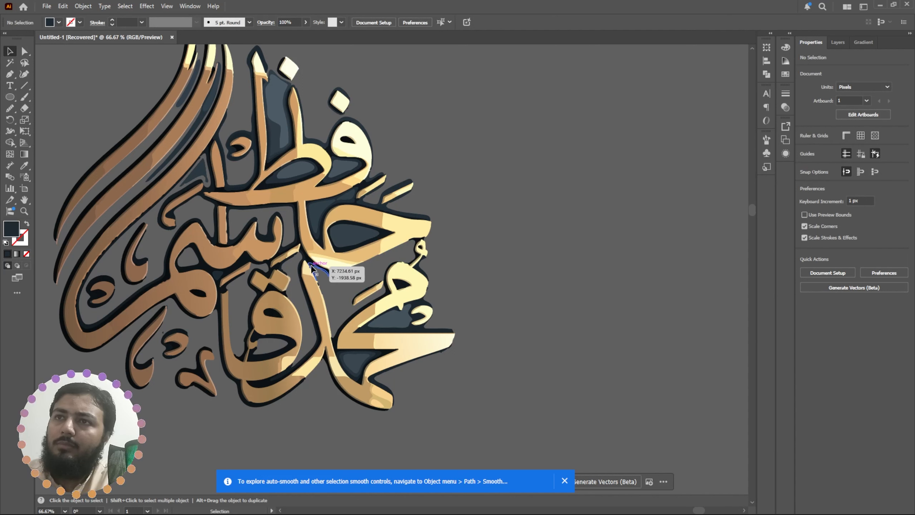
- Delete the dark pieces between the middle word and the tall stroke beside it
click(311, 265)
key(Delete)
click(309, 258)
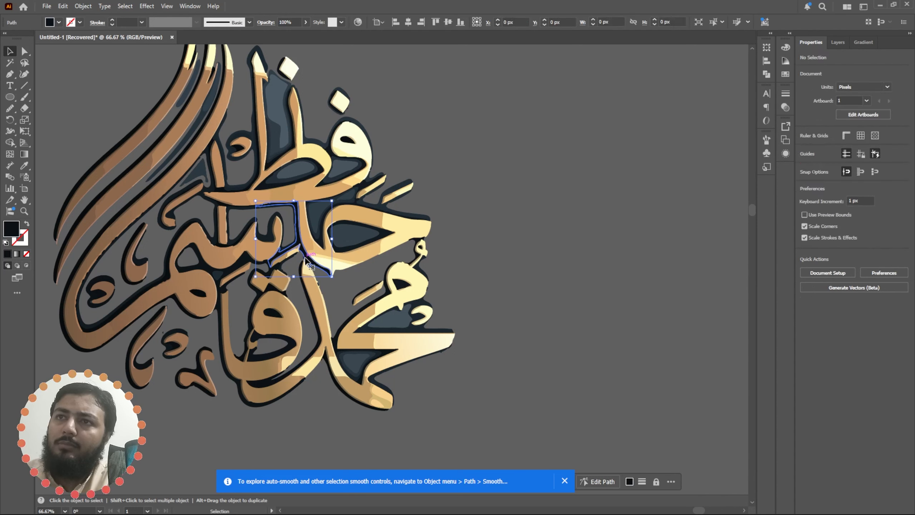
key(Delete)
click(295, 245)
key(Delete)
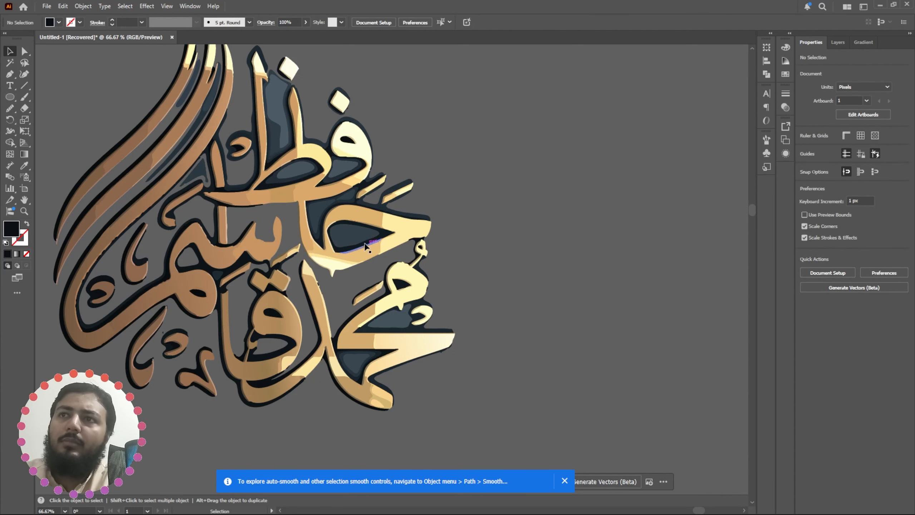
- Delete the dark fills inside and above the large open letter in the right half of the middle row
click(337, 234)
key(Delete)
click(352, 200)
key(Delete)
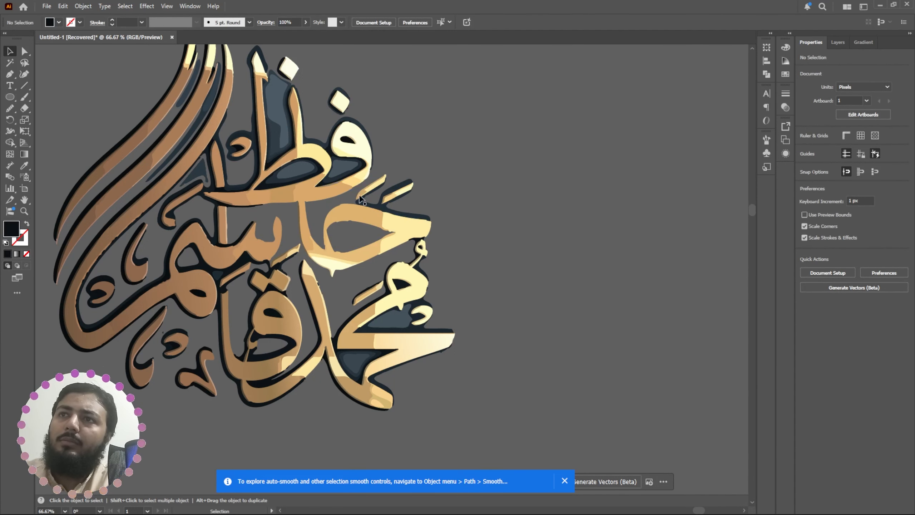
click(382, 205)
key(Delete)
- Delete the dark fills inside and below the round-headed letter at the upper right
click(337, 173)
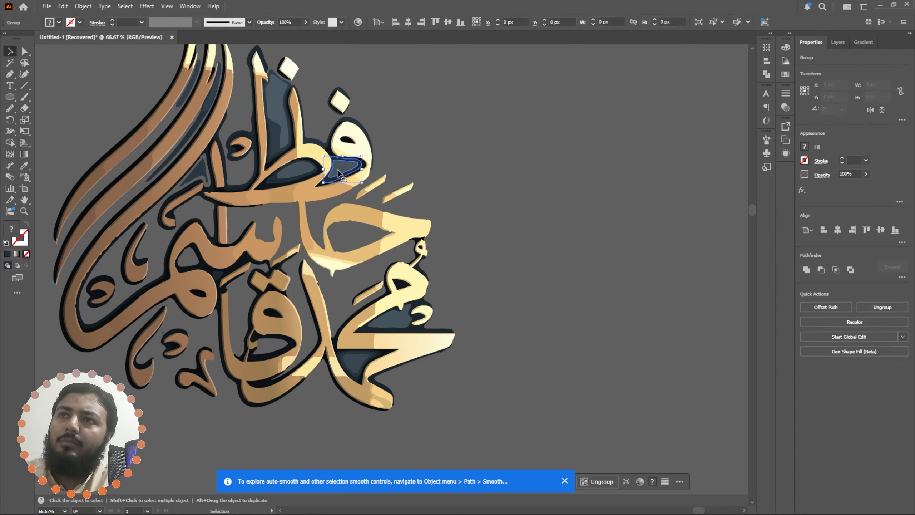
key(Delete)
click(330, 182)
key(Delete)
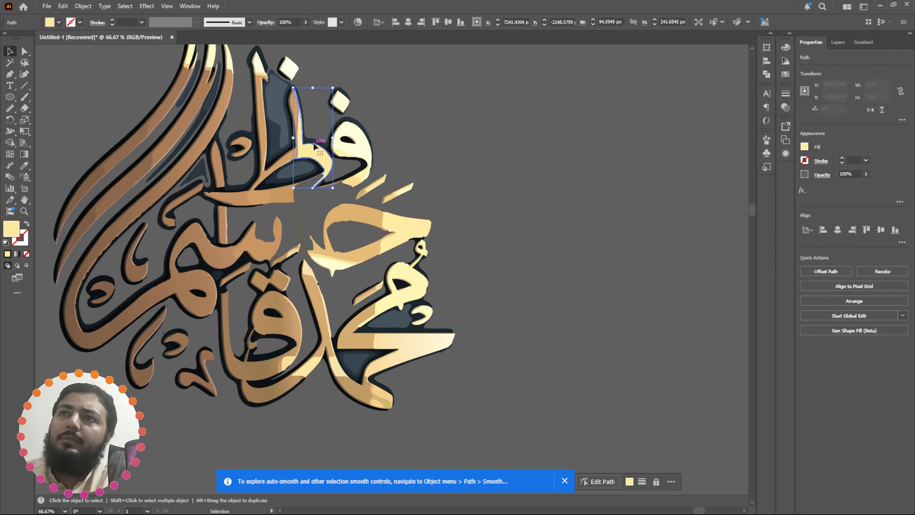
click(321, 141)
click(318, 142)
key(Delete)
- Delete the dark fills between the two upper vertical strokes and inside the loop below them
click(291, 126)
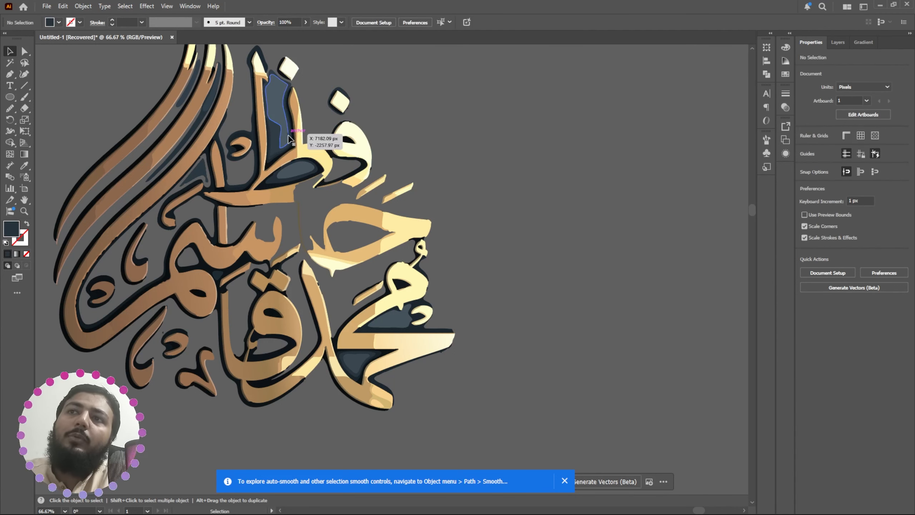
key(Delete)
click(279, 155)
key(Delete)
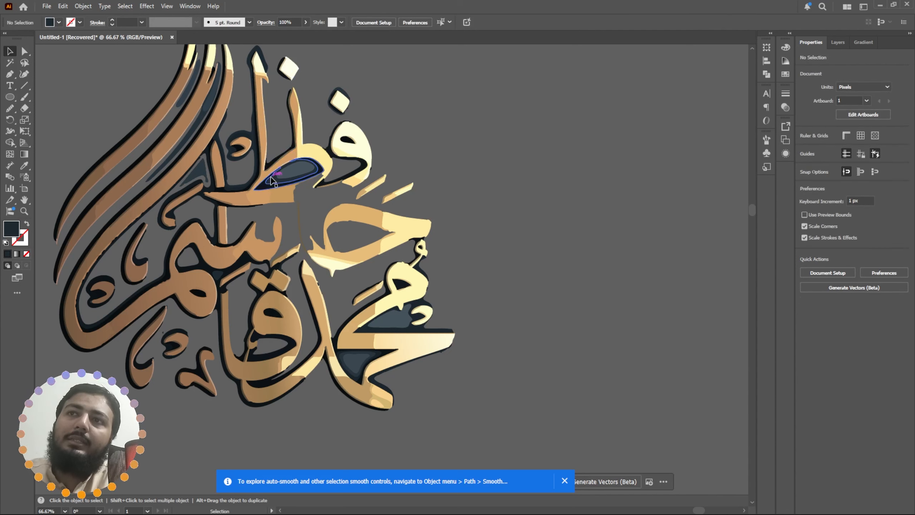
click(278, 177)
key(Delete)
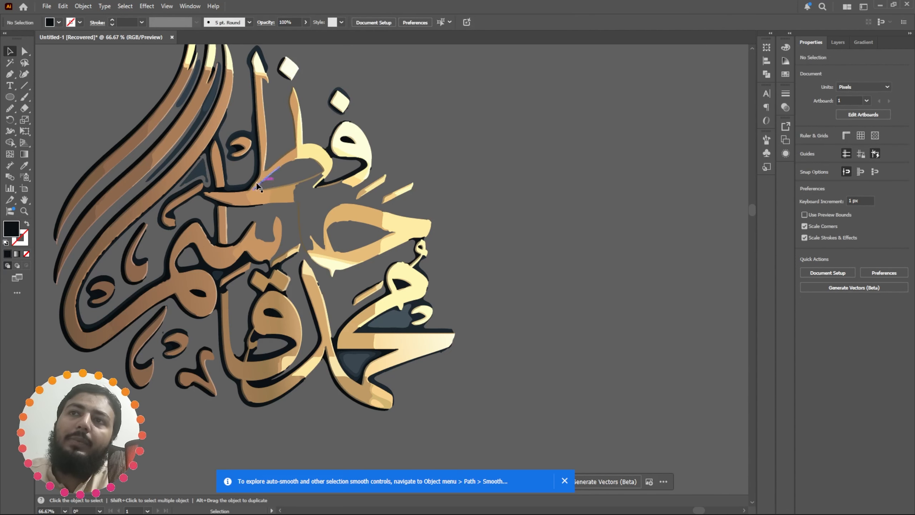
- Delete the dark fills between the upper word and the long curved strokes in the left half
click(232, 182)
key(Delete)
click(205, 172)
key(Delete)
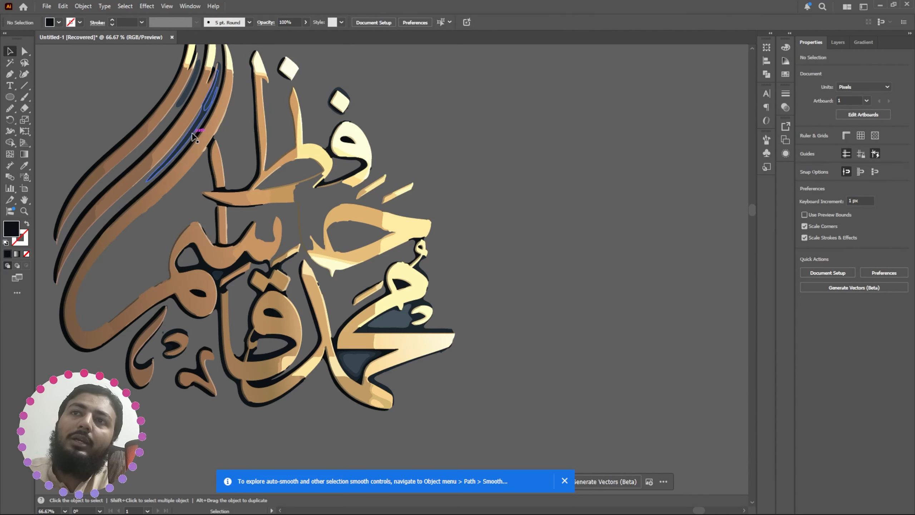
- Try deleting the dark group between the long curved strokes, and undo the deletion
click(194, 132)
key(Delete)
key(ctrl+z)
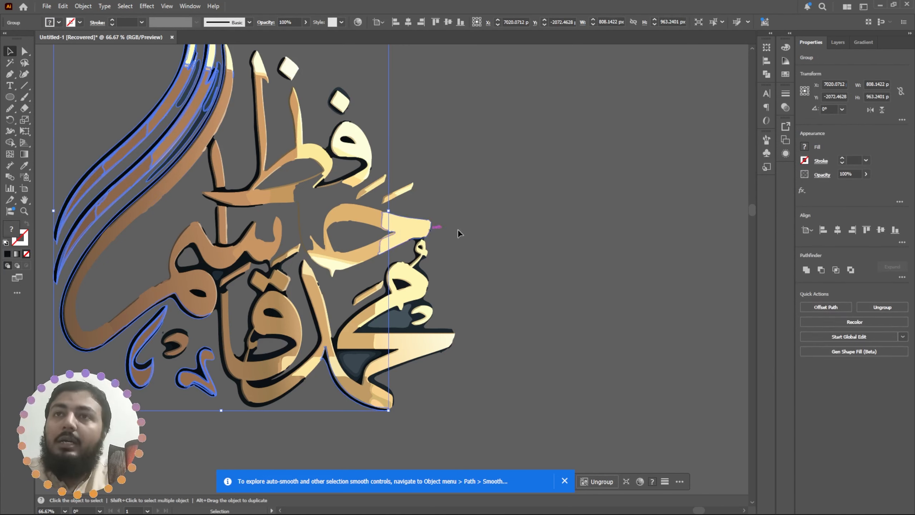
- Delete the stray thin vertical line beside the gold calligraphy
click(533, 188)
scroll(533, 191, down, 4)
drag(362, 136, 446, 261)
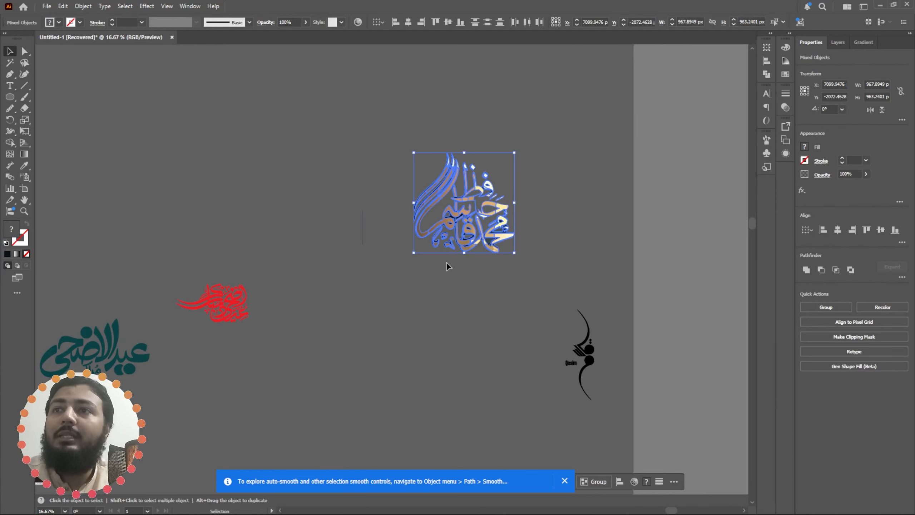
drag(300, 168, 425, 268)
click(377, 301)
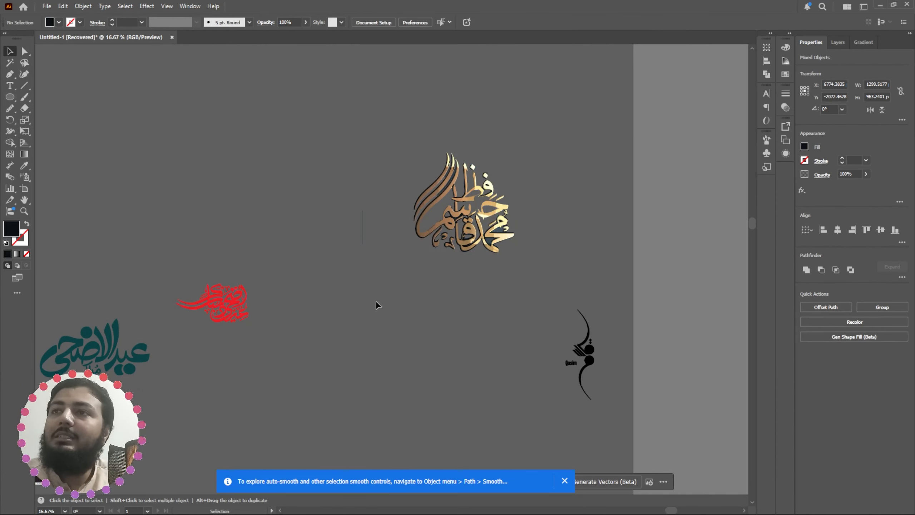
drag(349, 249, 372, 202)
key(Delete)
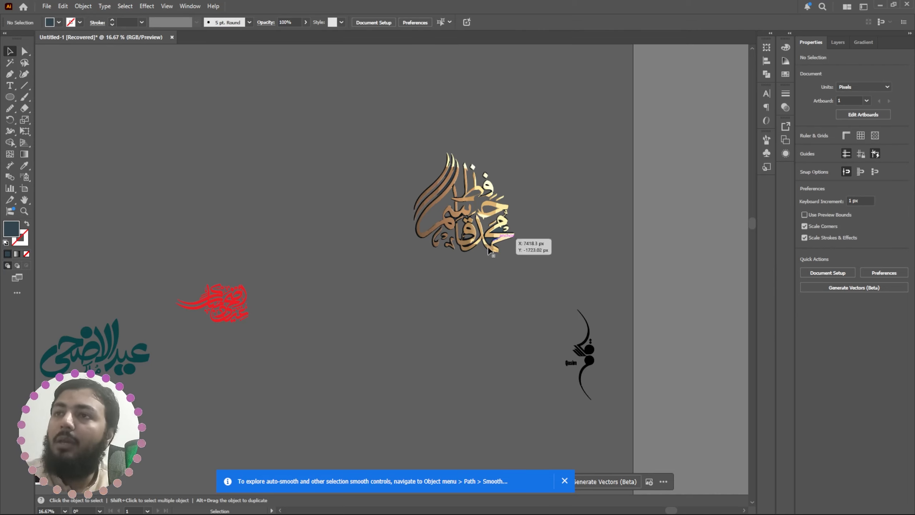
- Move the whole gold calligraphy across the canvas to the area above the white artboard and the Eid designs
drag(118, 405, 409, 256)
drag(650, 221, 229, 426)
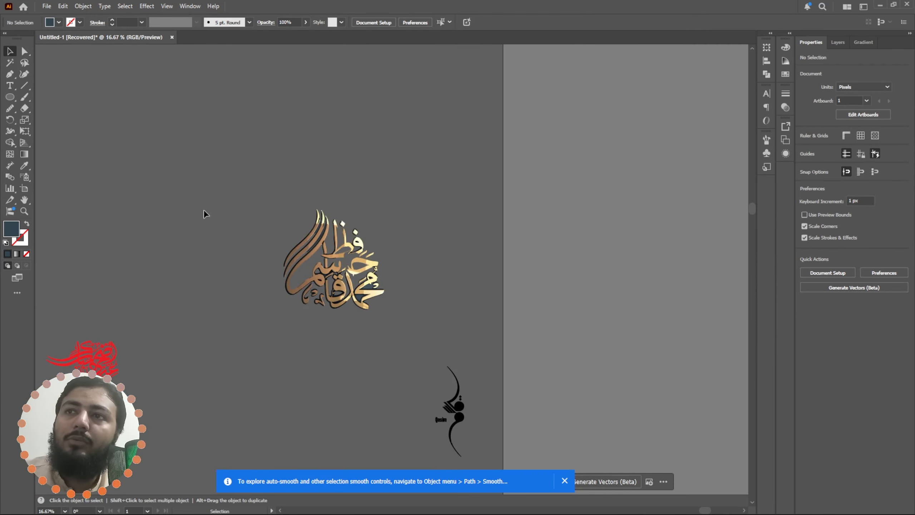
drag(203, 209, 443, 352)
drag(295, 281, 80, 254)
drag(143, 302, 537, 283)
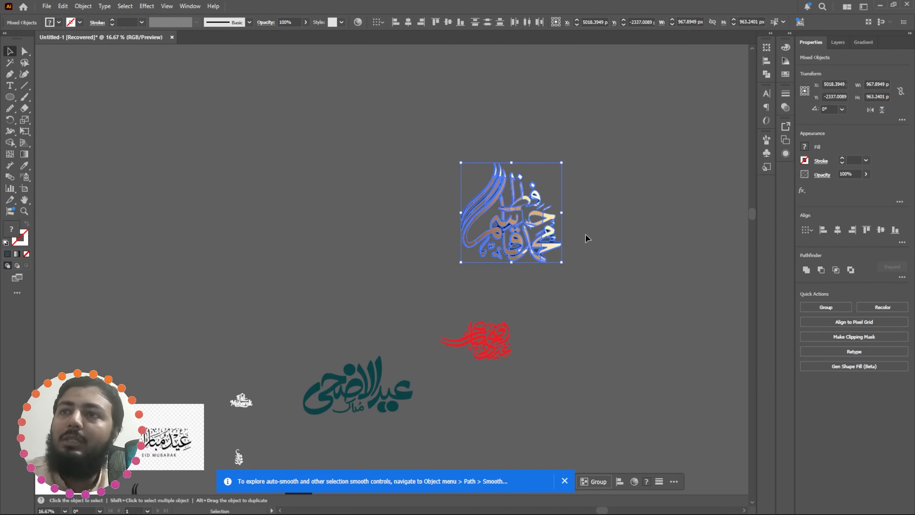
click(281, 273)
drag(475, 161, 143, 323)
drag(508, 249, 509, 248)
drag(189, 283, 413, 214)
scroll(414, 213, down, 2)
click(414, 209)
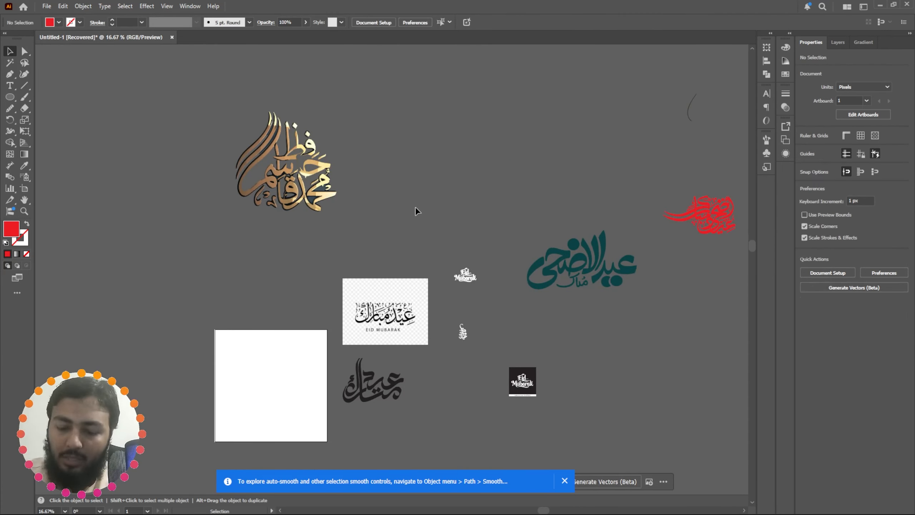
- Switch to the browser to examine the original gold calligraphy image, and return to Illustrator to review the collected designs
key(alt+Tab)
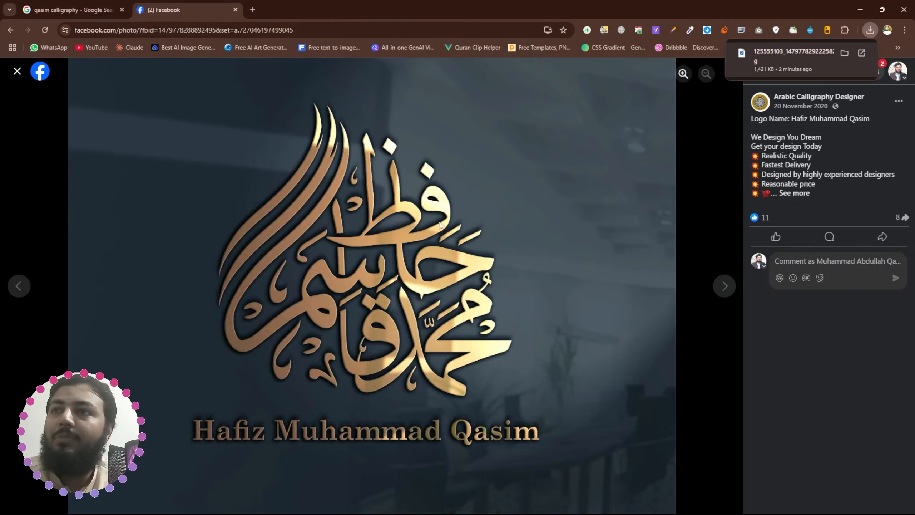
key(alt+Tab)
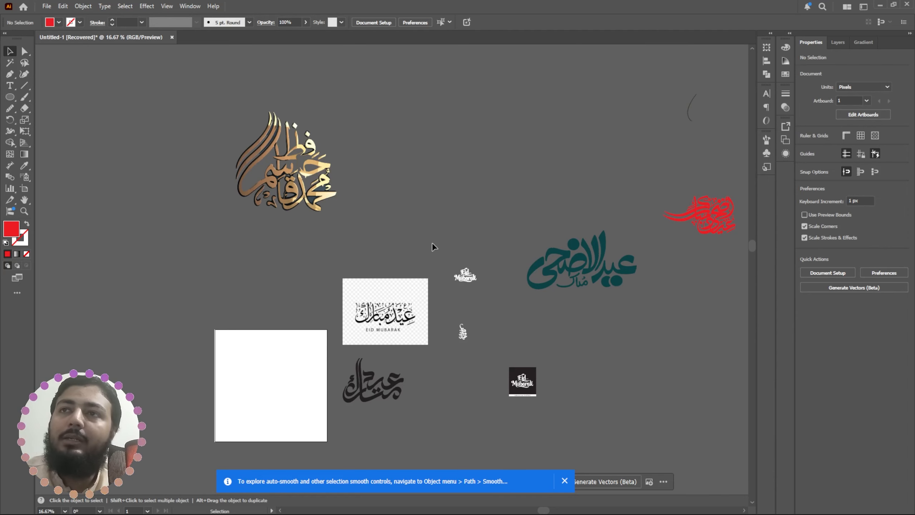
scroll(434, 288, down, 3)
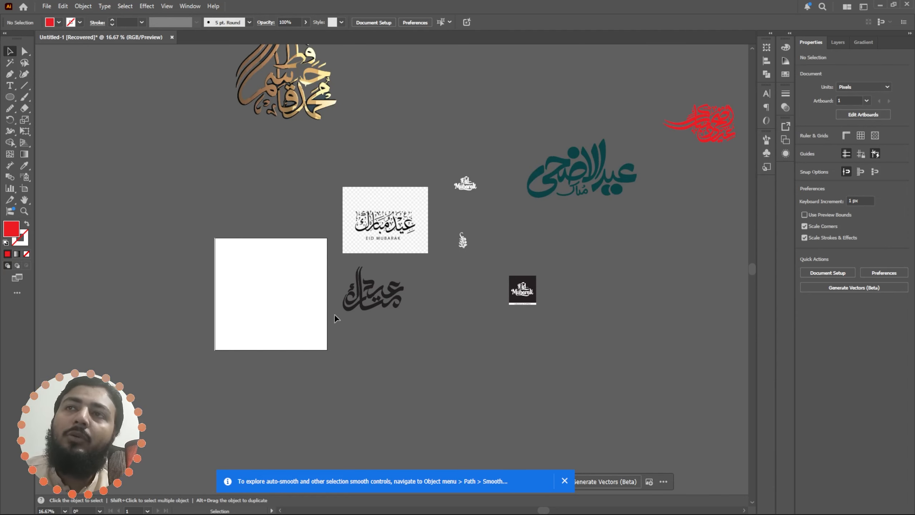